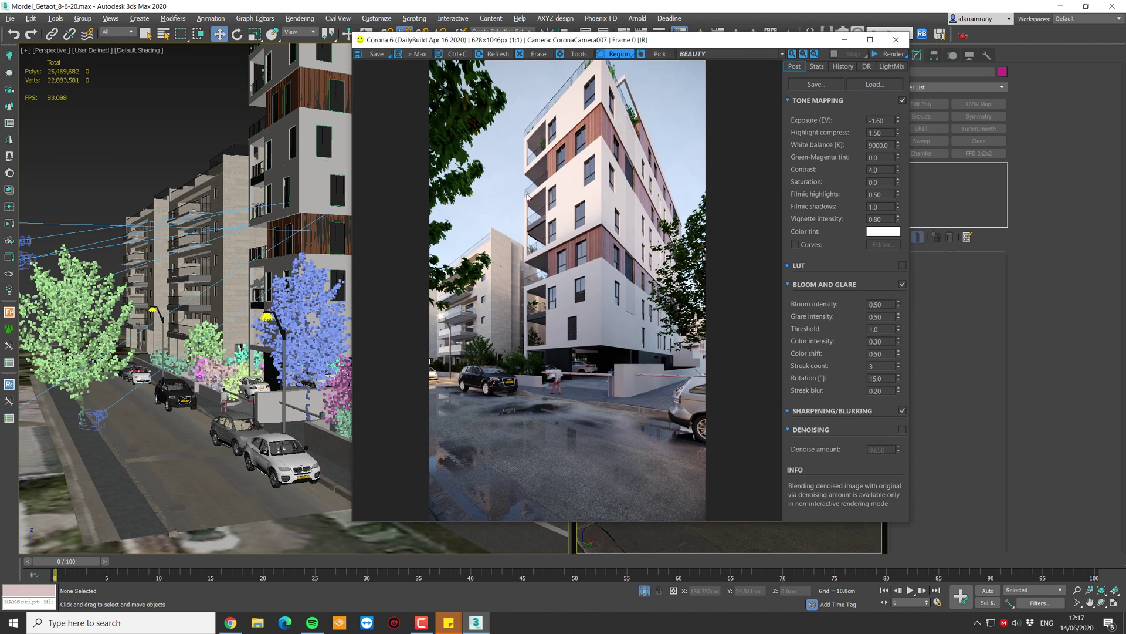
# - Move the Corona frame buffer window off the viewports so that both scene views are clear
pyautogui.press('F9')
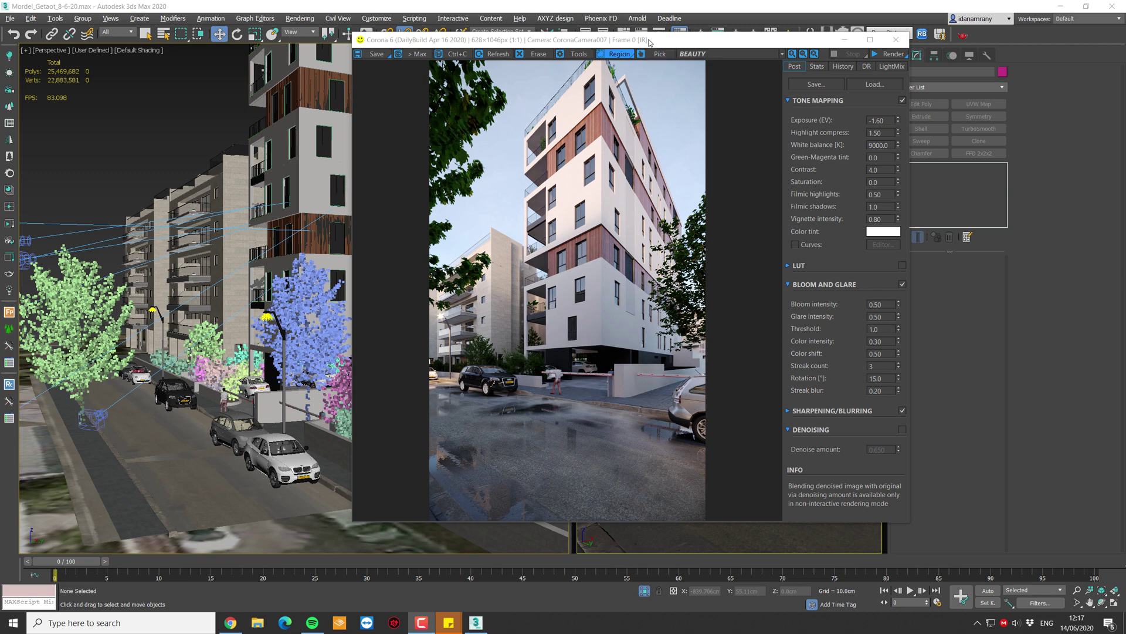
pyautogui.moveTo(650, 43); pyautogui.dragTo(624, 55)
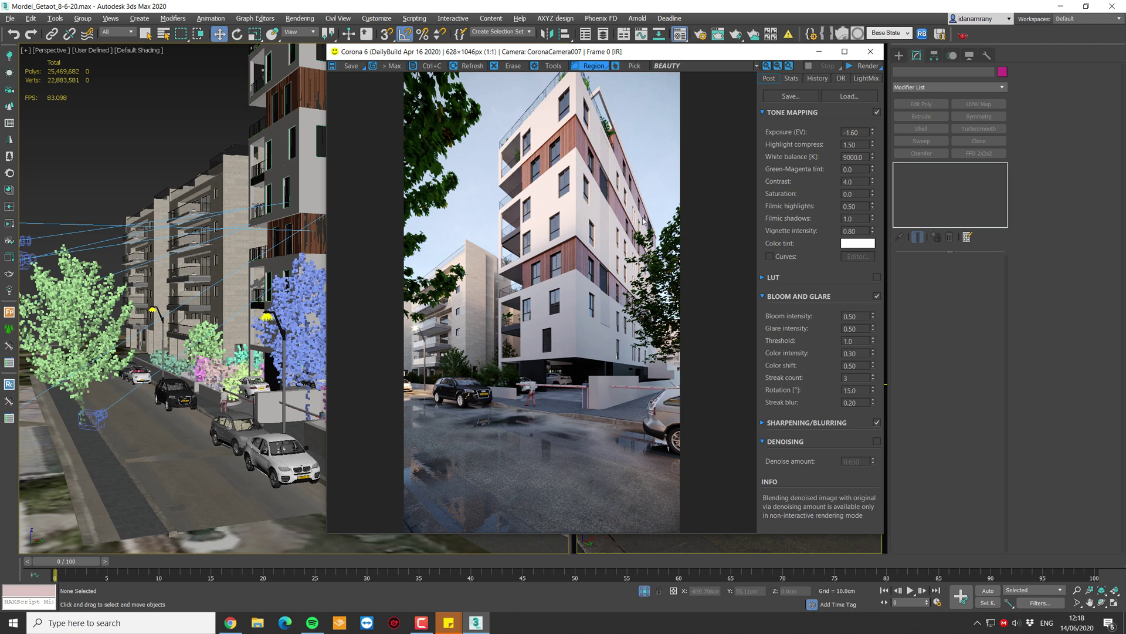
pyautogui.moveTo(608, 52); pyautogui.dragTo(580, 48)
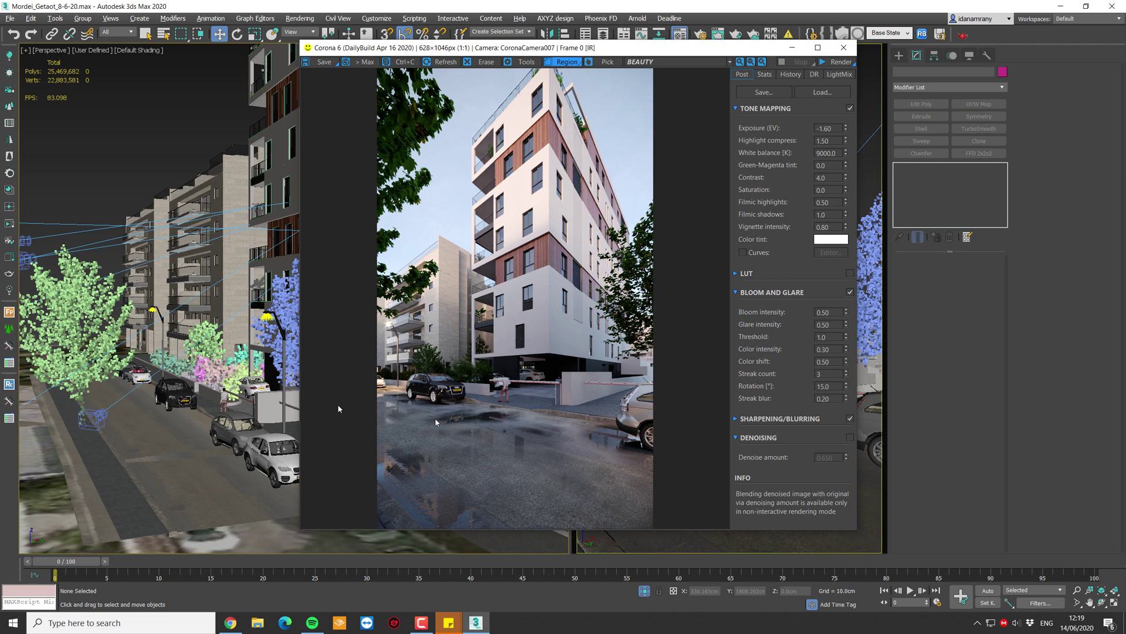
pyautogui.moveTo(532, 50); pyautogui.dragTo(1125, 49)
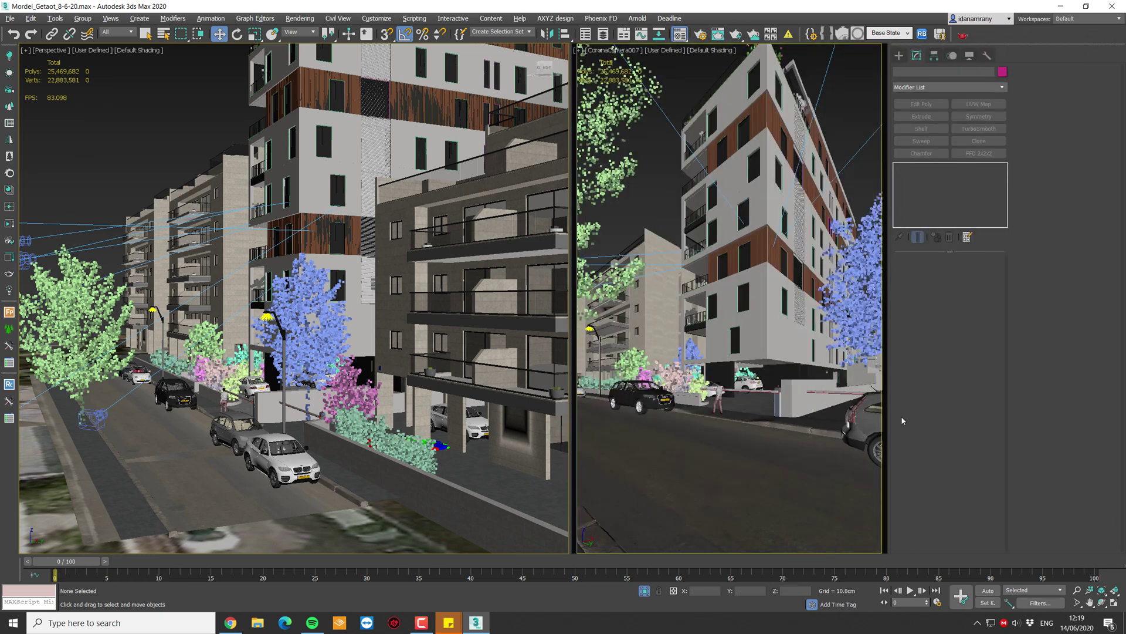
# - Clone the grey Honda CRV parked on the street as one instance, placed behind the original along the curb
pyautogui.click(240, 417)
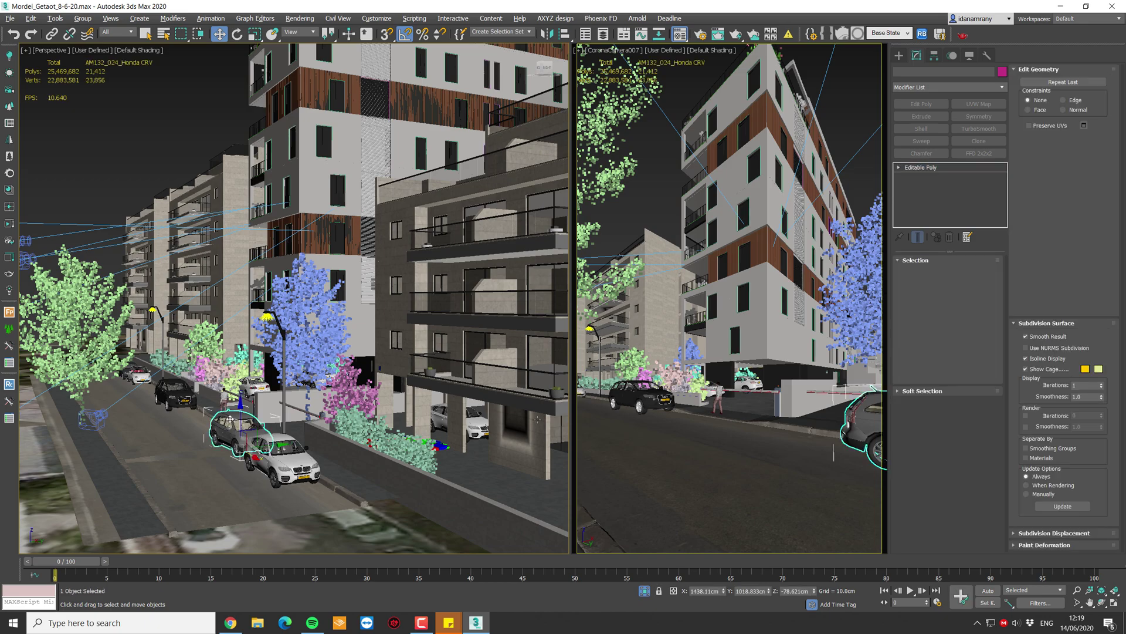
pyautogui.keyDown('alt'); pyautogui.moveTo(247, 420); pyautogui.dragTo(361, 437, button='middle'); pyautogui.keyUp('alt')
pyautogui.scroll(2, 307, 450)
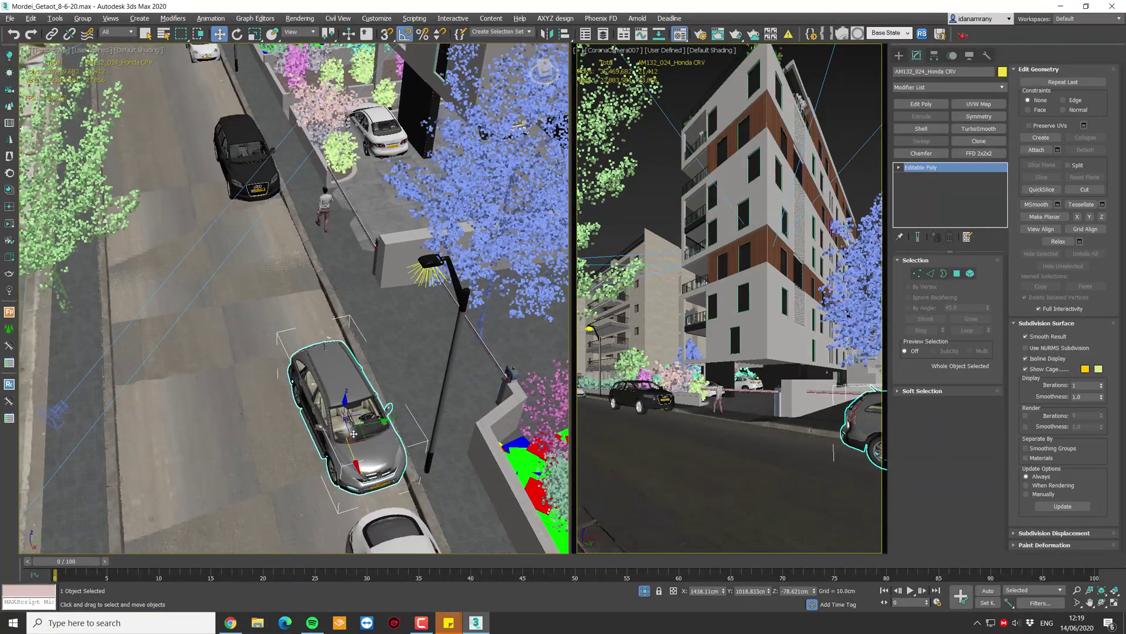
pyautogui.keyDown('shift'); pyautogui.moveTo(365, 438); pyautogui.dragTo(234, 327); pyautogui.keyUp('shift')
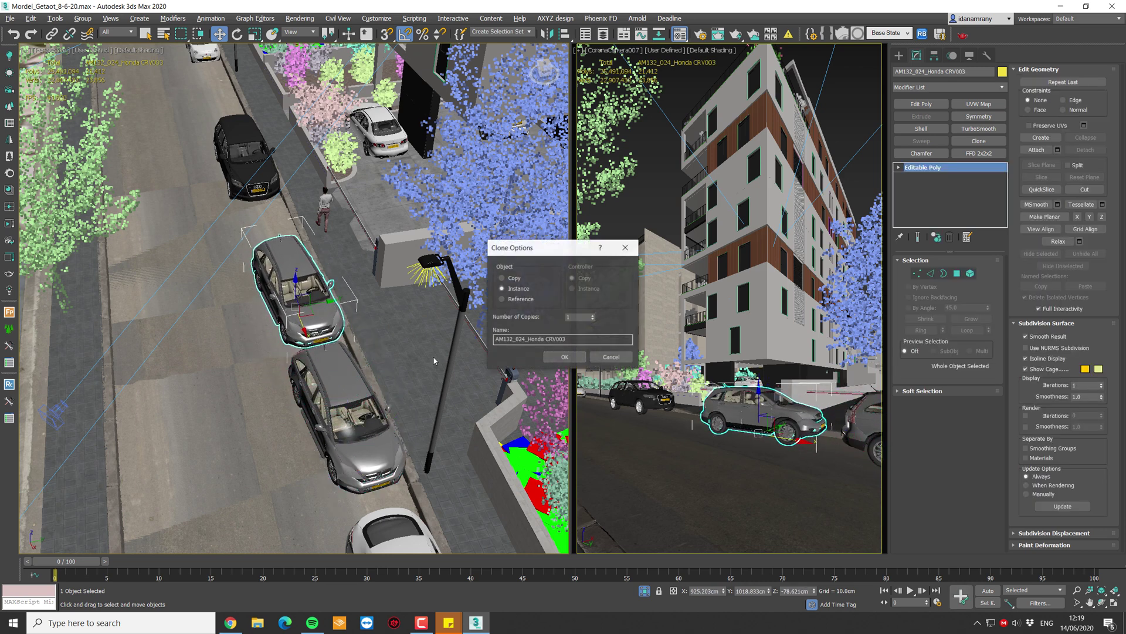
pyautogui.click(519, 290)
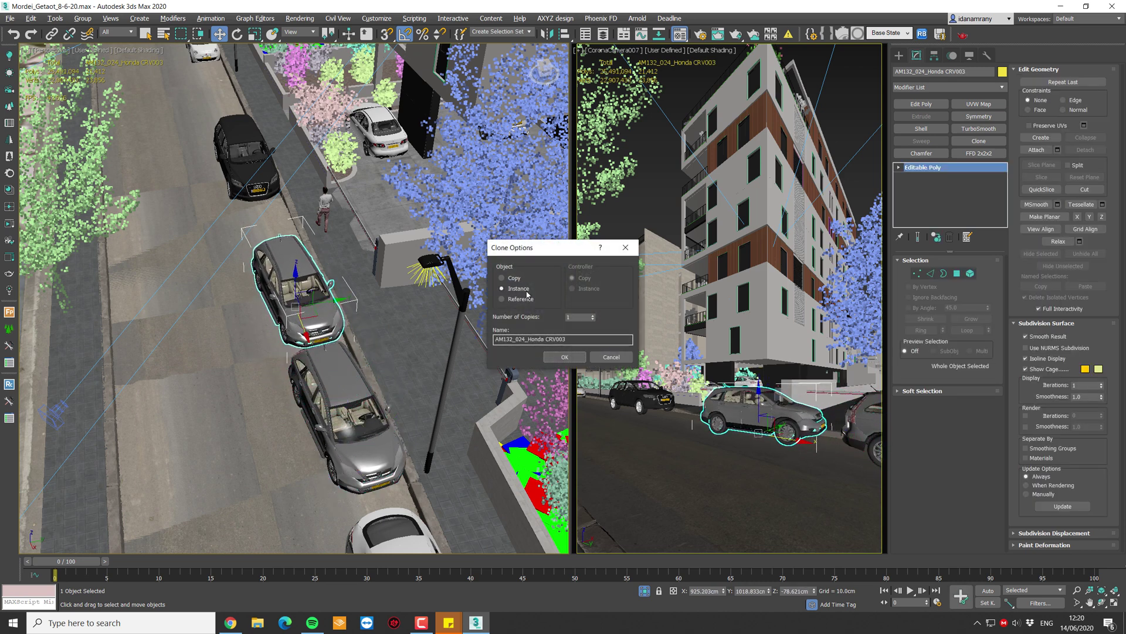
pyautogui.click(565, 357)
# - In the top view, move the cloned car into the free lane and rotate it parallel to the road
pyautogui.moveTo(316, 313); pyautogui.dragTo(215, 289)
pyautogui.hotkey('ctrl', 'z')
pyautogui.press('t')
pyautogui.press('z')
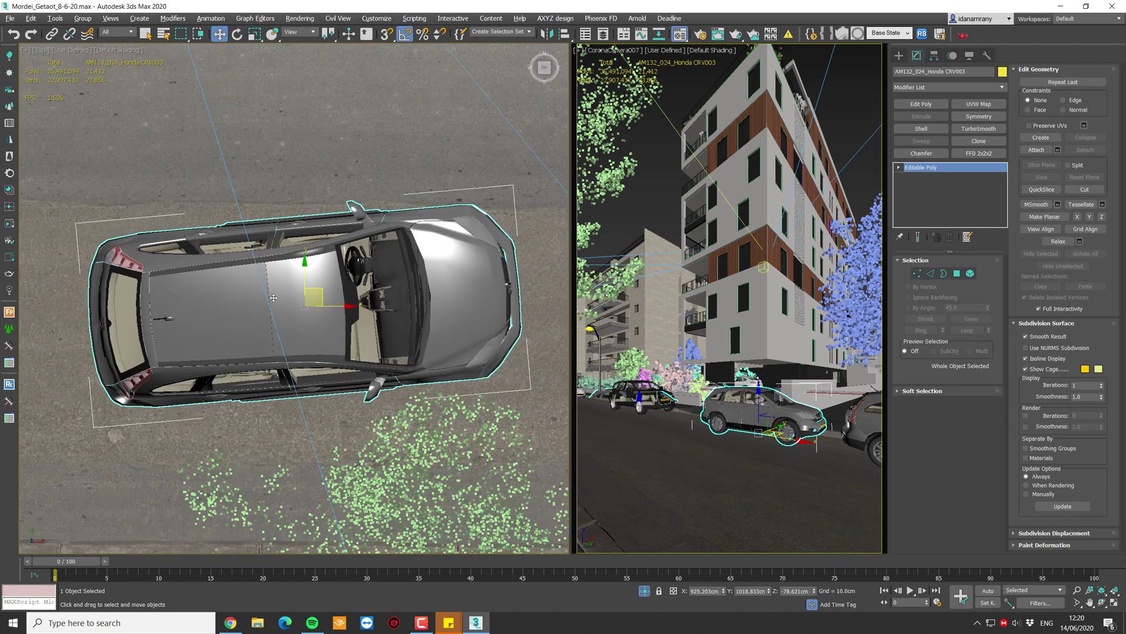
pyautogui.scroll(-10, 311, 307)
pyautogui.scroll(4, 293, 301)
pyautogui.rightClick(379, 302)
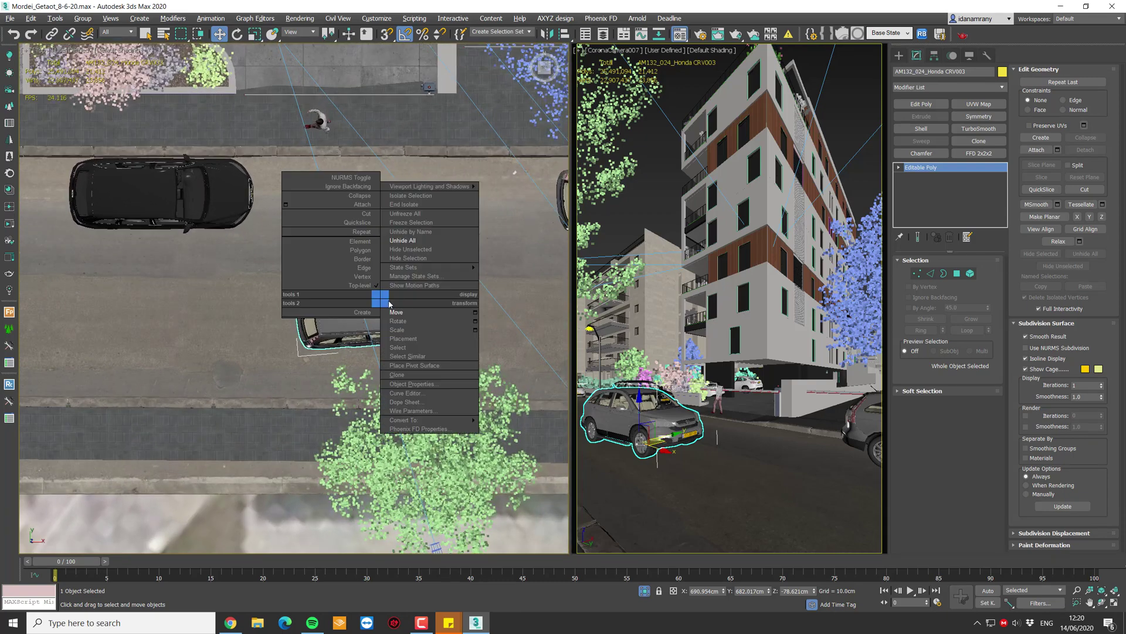
pyautogui.click(417, 320)
pyautogui.moveTo(405, 284); pyautogui.dragTo(406, 287)
pyautogui.rightClick(384, 299)
pyautogui.click(415, 312)
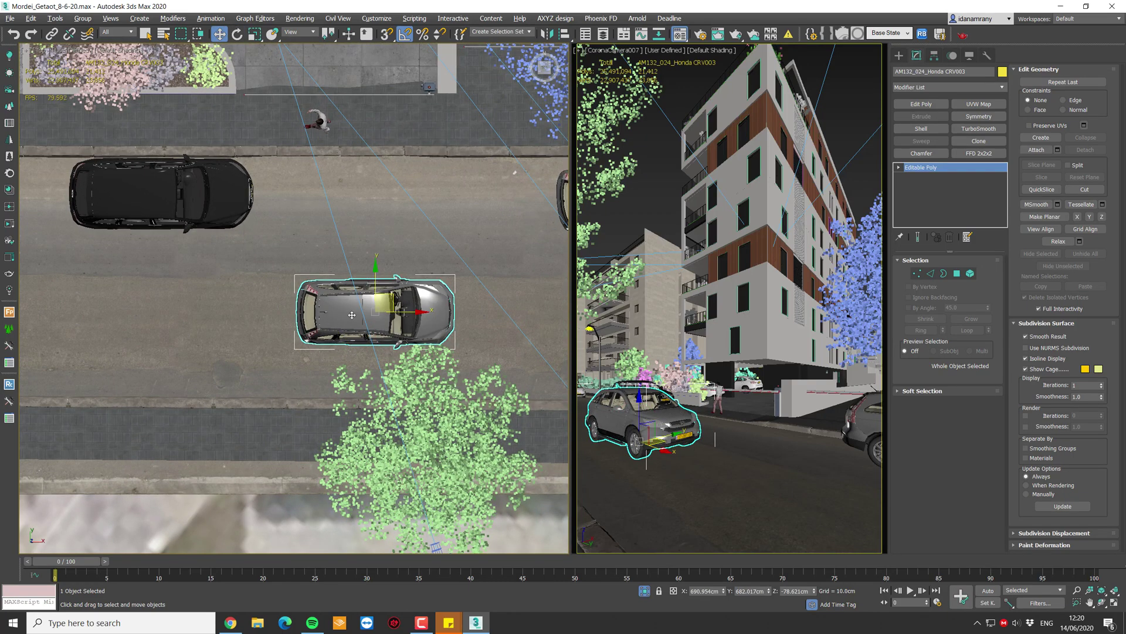
# - Move the cloned car back along its lane to about X -525 cm, out of the camera view
pyautogui.scroll(-3, 363, 302)
pyautogui.scroll(-2, 363, 301)
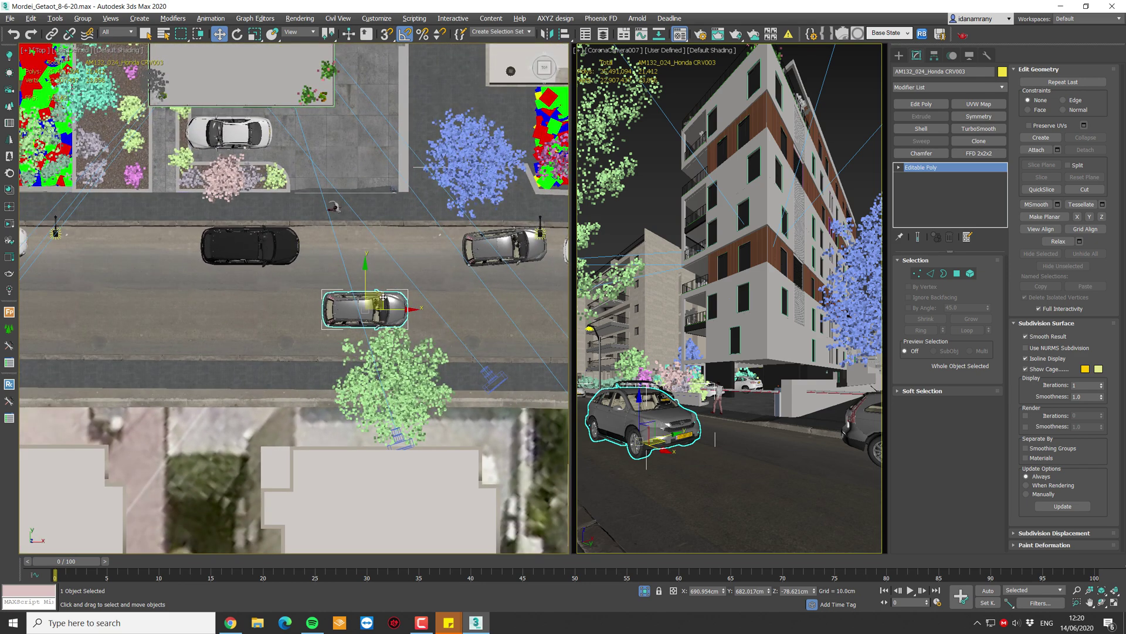
pyautogui.keyDown('shift'); pyautogui.moveTo(378, 296); pyautogui.dragTo(172, 303); pyautogui.keyUp('shift')
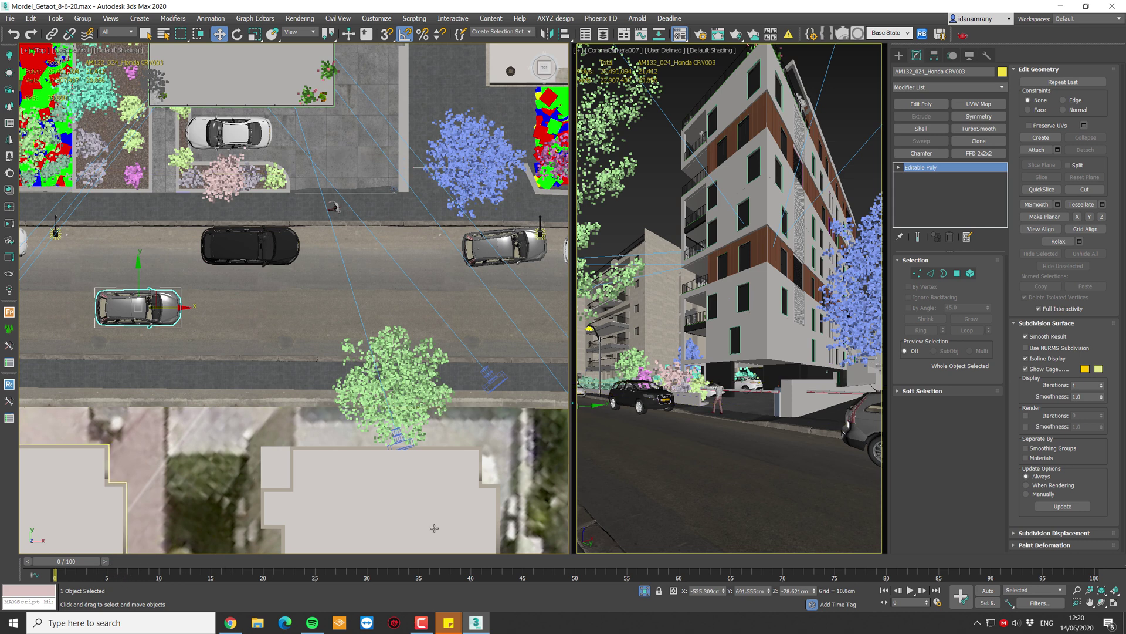
# - Using Auto Key, animate the cloned car along the lane to about X 1599 cm at frame 10
pyautogui.click(989, 590)
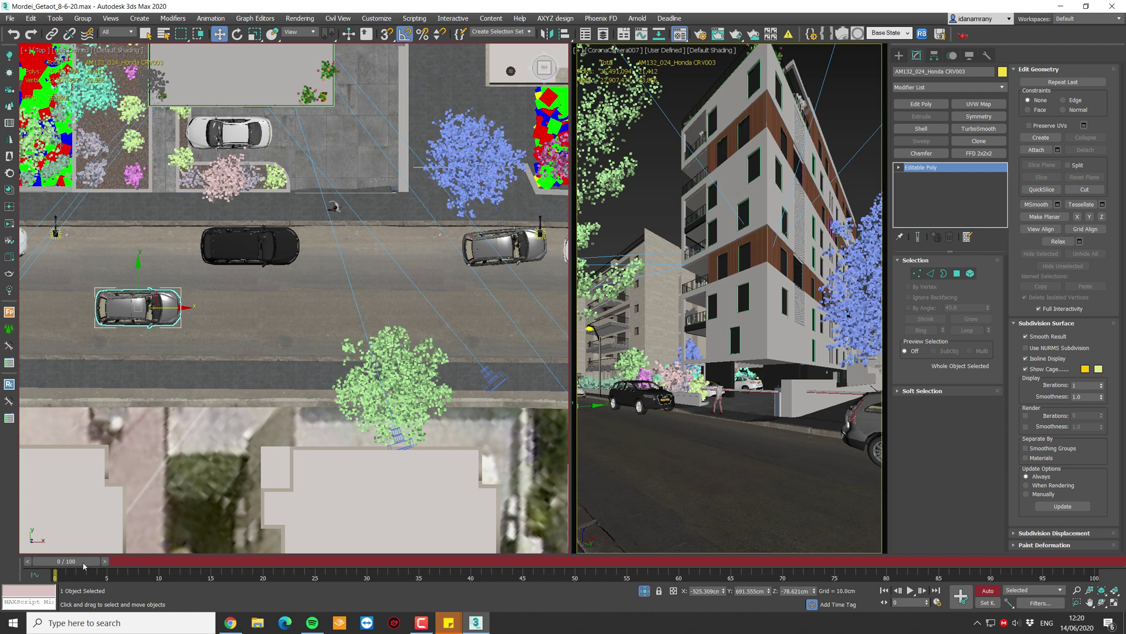
pyautogui.moveTo(78, 565); pyautogui.dragTo(162, 565)
pyautogui.press('w')
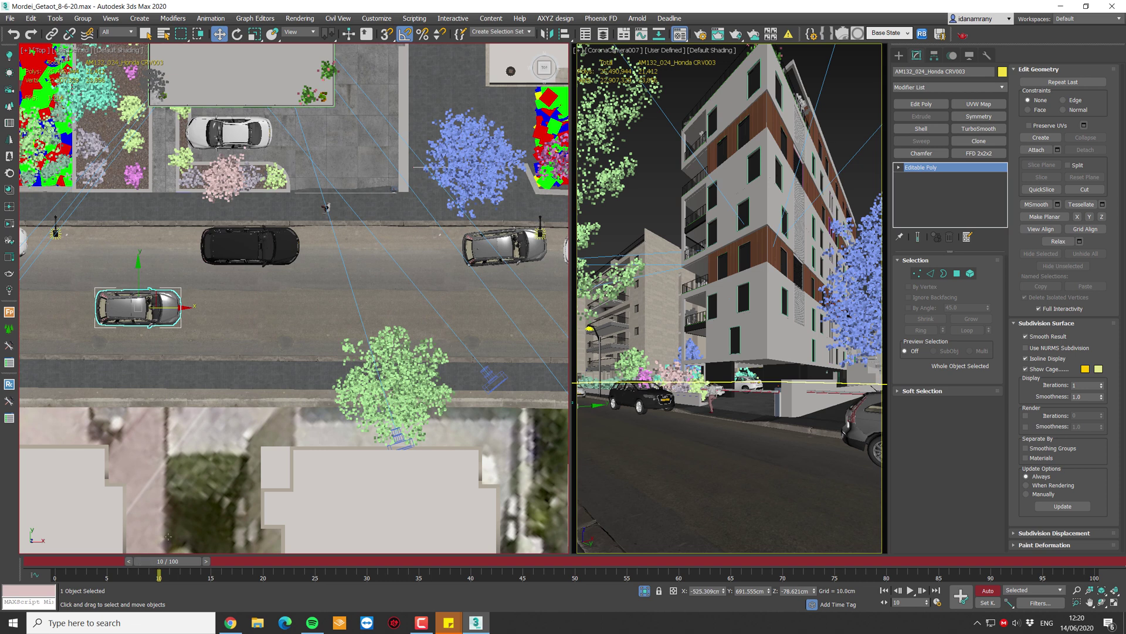
pyautogui.moveTo(162, 307); pyautogui.dragTo(556, 300)
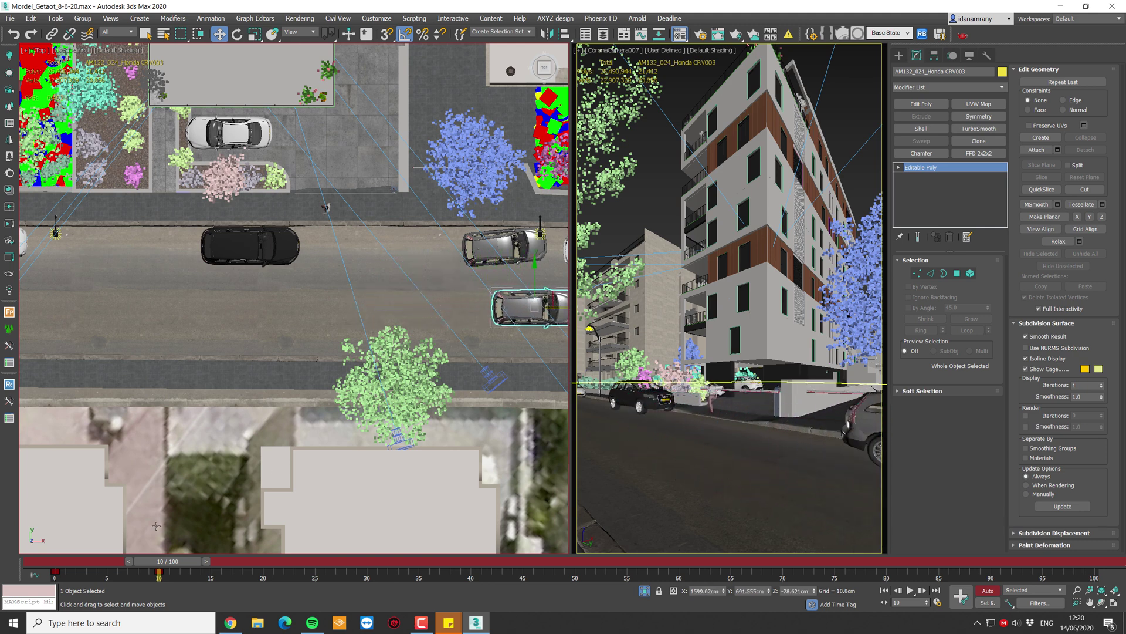
pyautogui.click(988, 590)
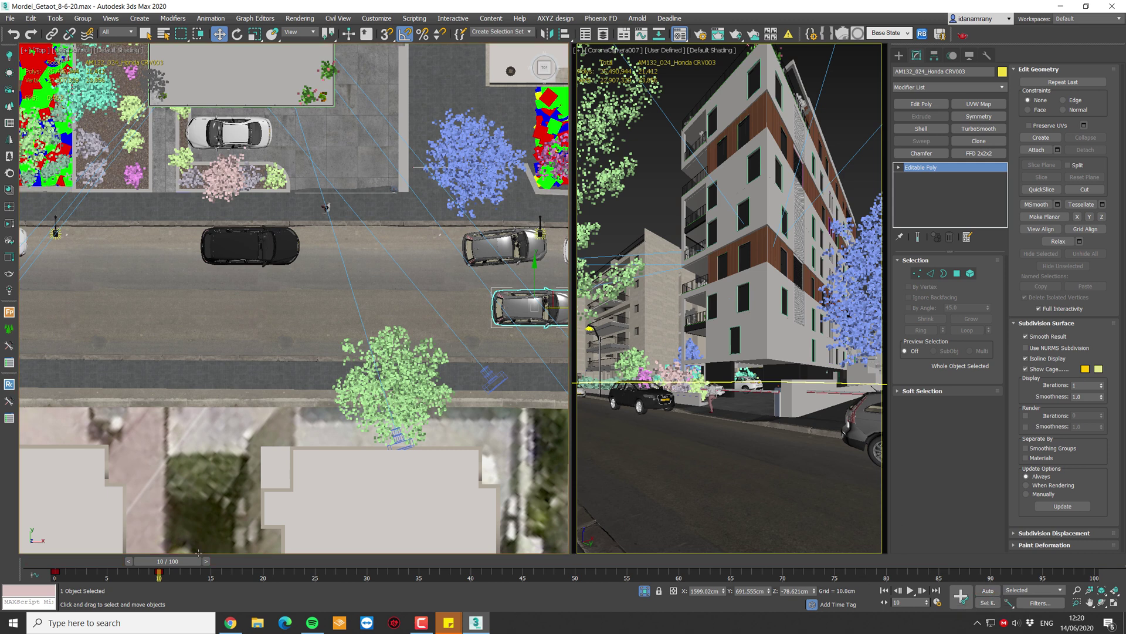
# - Scrub the animation back to frame 0, set the current frame to 5 and deselect the car
pyautogui.moveTo(189, 567); pyautogui.dragTo(90, 562)
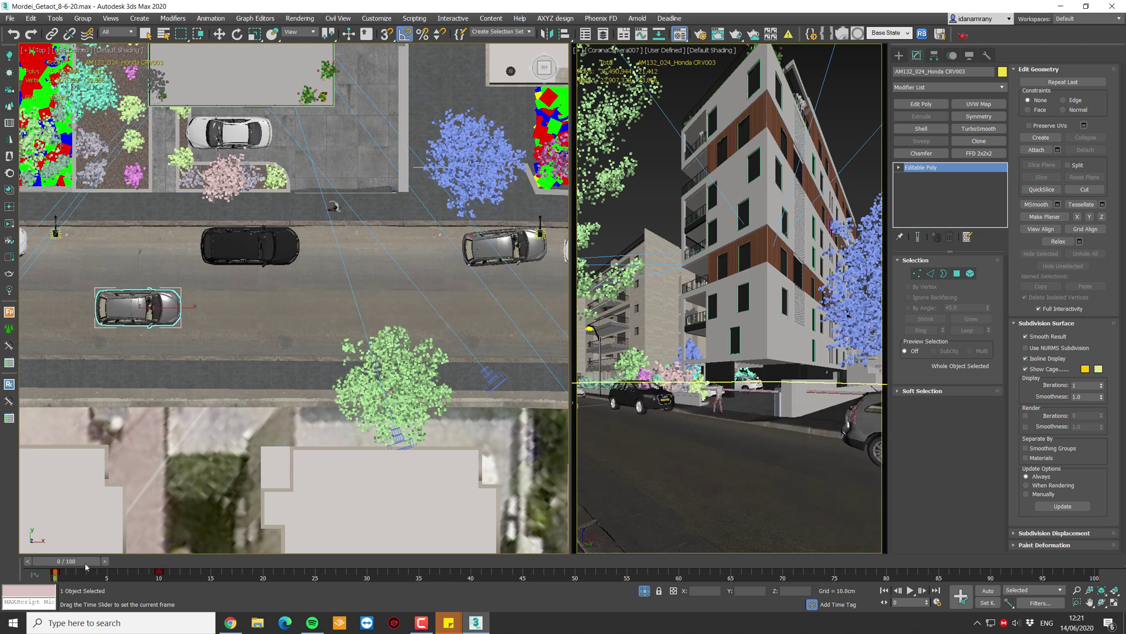
pyautogui.press('w')
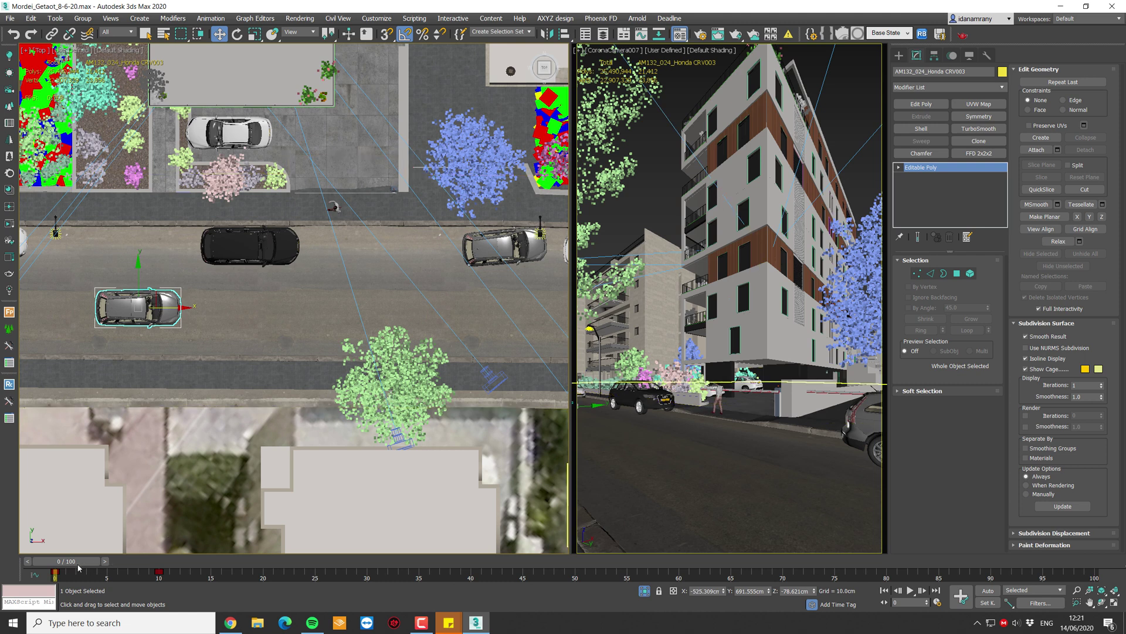
pyautogui.moveTo(74, 561); pyautogui.dragTo(130, 562)
pyautogui.press('w')
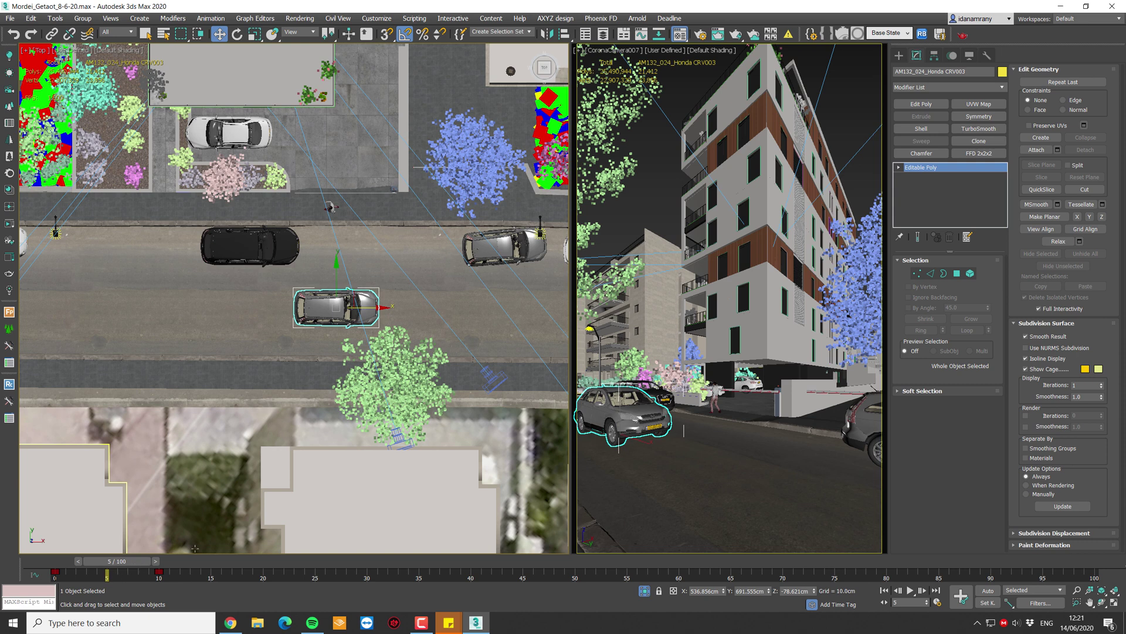
pyautogui.click(195, 548)
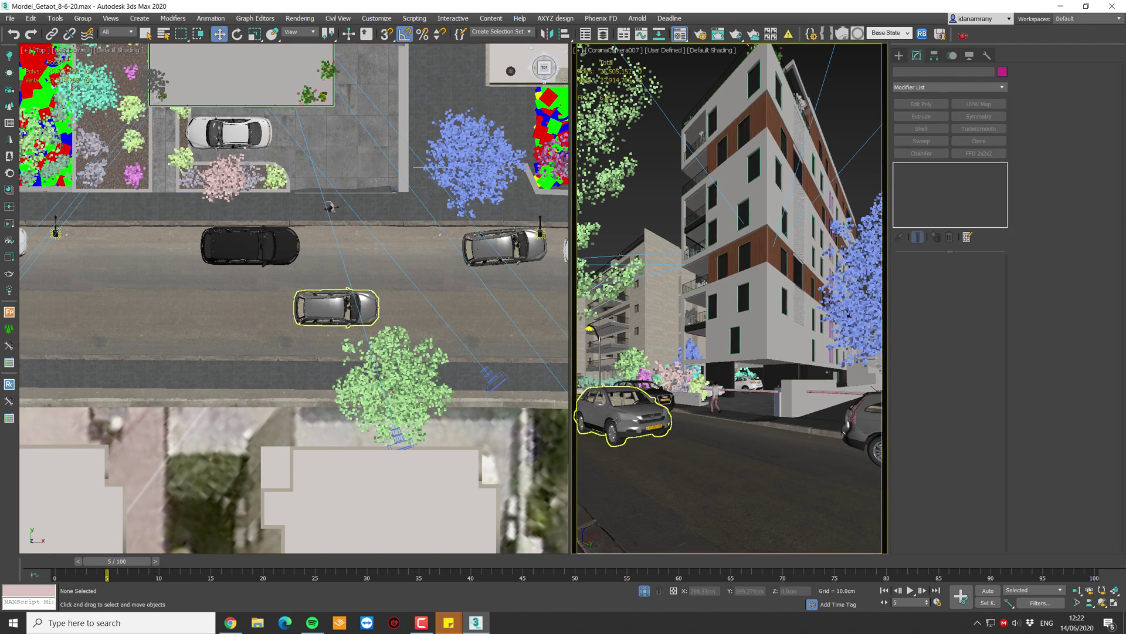
# - Load the cloned car's multi/sub-object material into the Material Editor and move the editor clear of the top view
pyautogui.press('m')
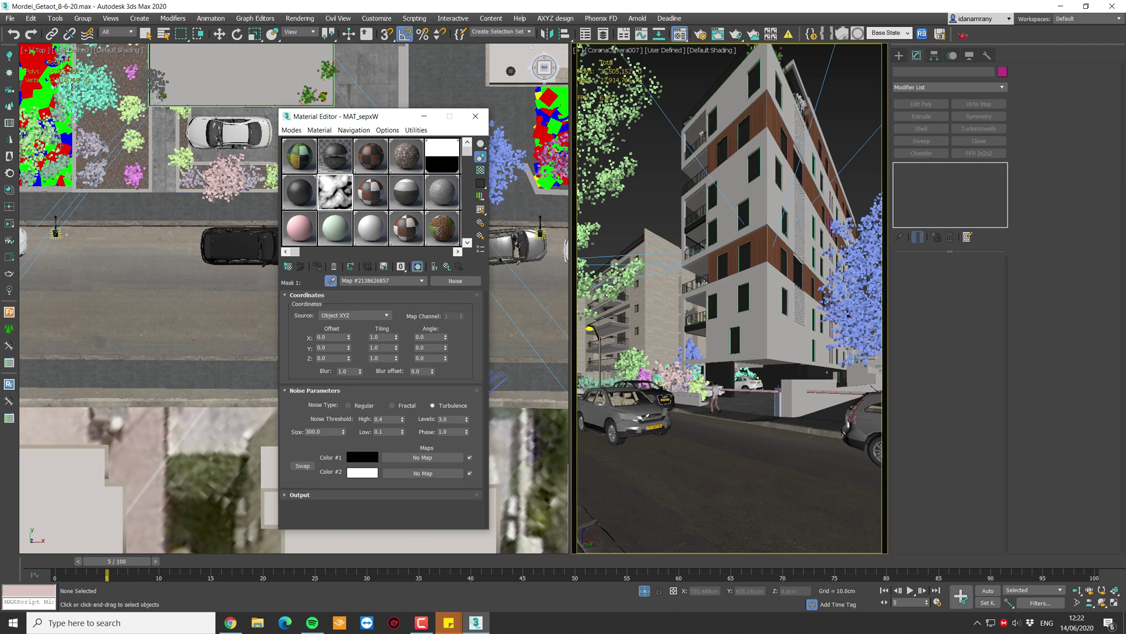
pyautogui.click(644, 414)
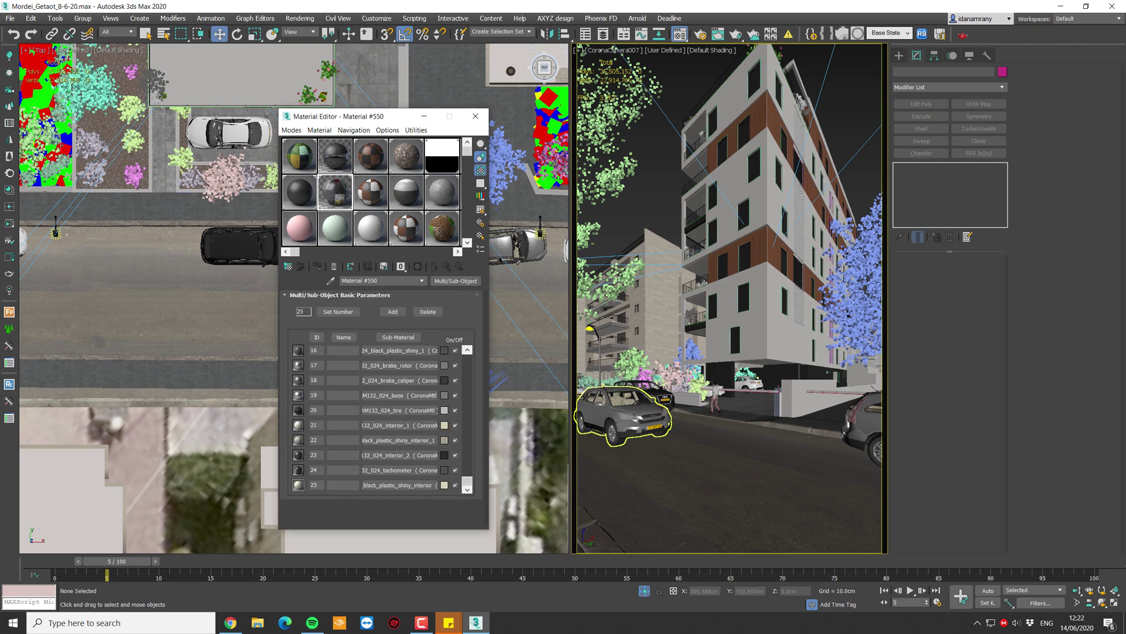
pyautogui.moveTo(352, 116); pyautogui.dragTo(666, 121)
# - Select the cloned car and, at element level, pick the round bulb inside its headlight
pyautogui.click(433, 299)
pyautogui.hotkey('alt', 'w')
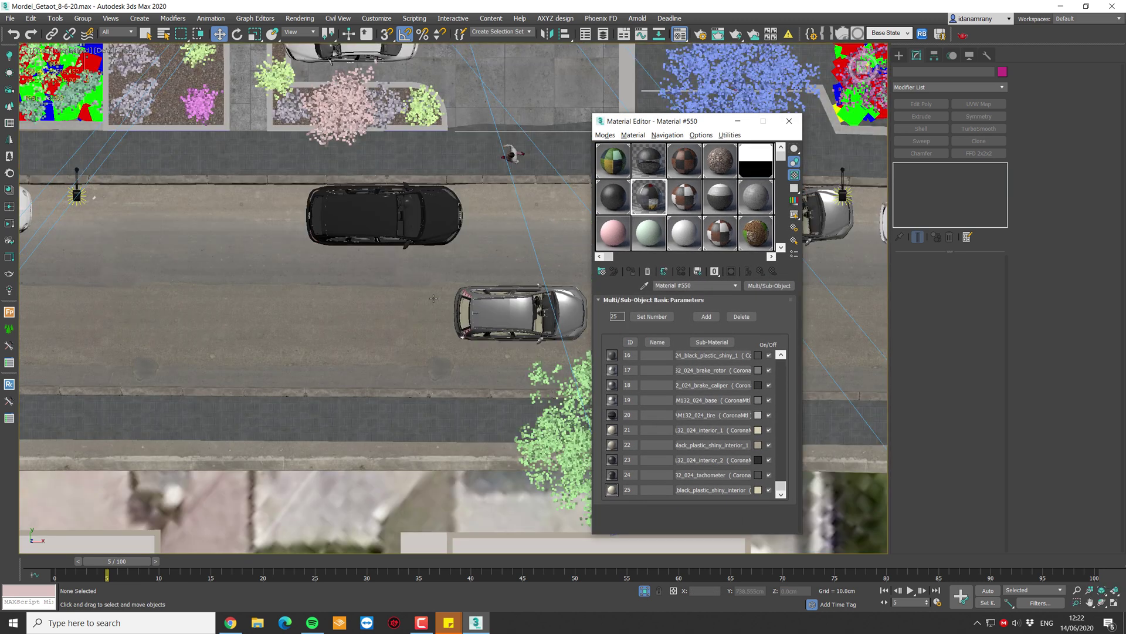
pyautogui.click(519, 312)
pyautogui.hotkey('alt', 'w')
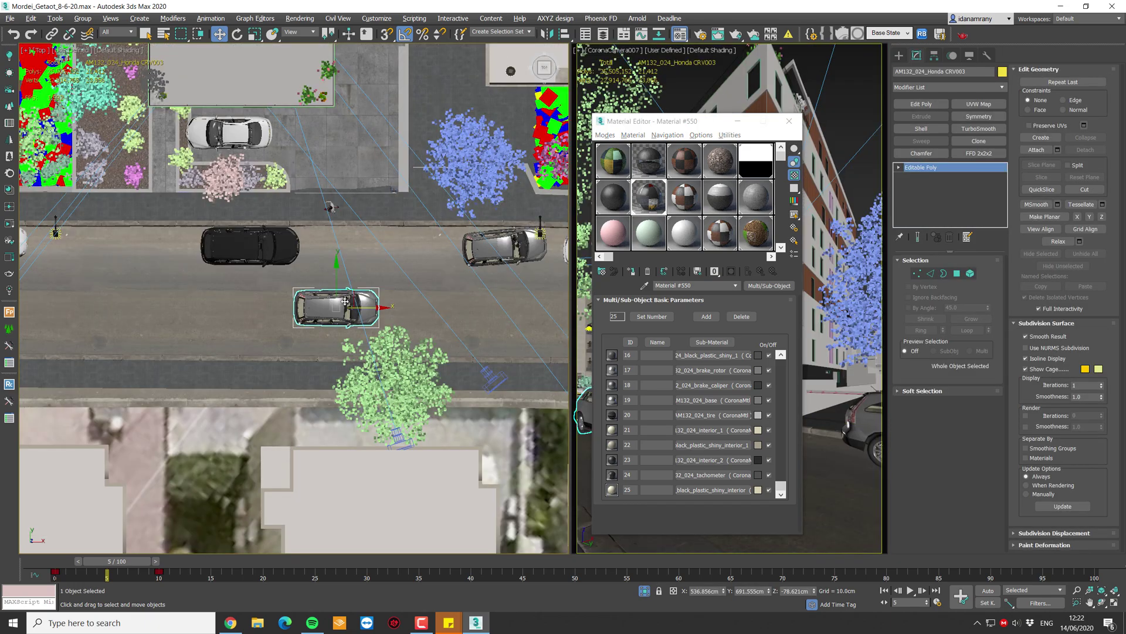
pyautogui.press('z')
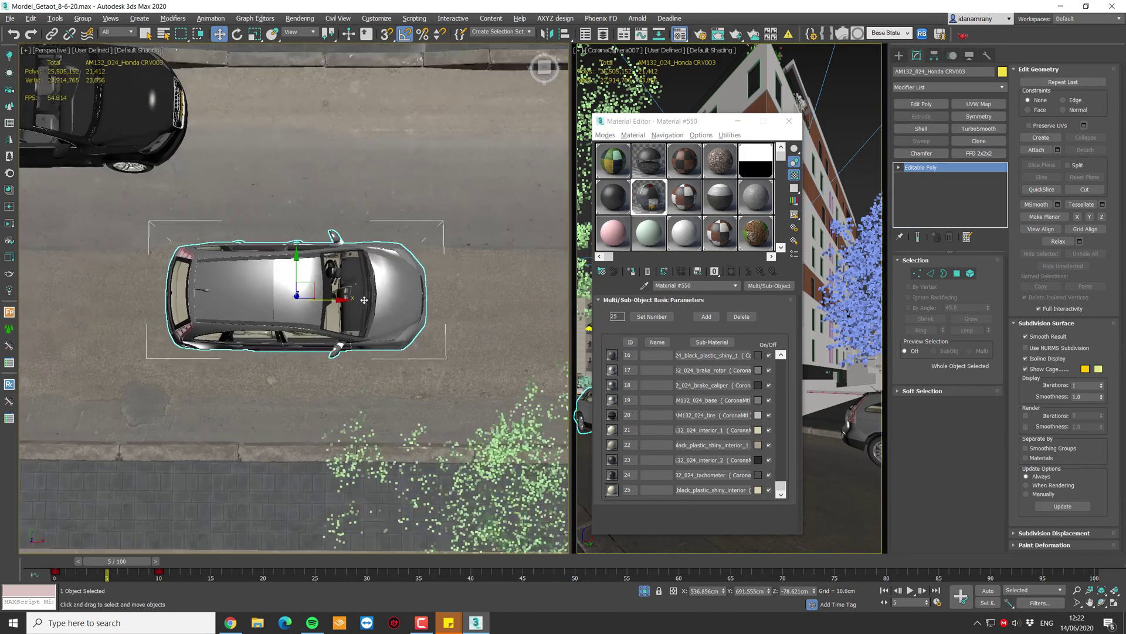
pyautogui.keyDown('alt'); pyautogui.moveTo(357, 300); pyautogui.dragTo(320, 238, button='middle'); pyautogui.keyUp('alt')
pyautogui.scroll(10, 415, 305)
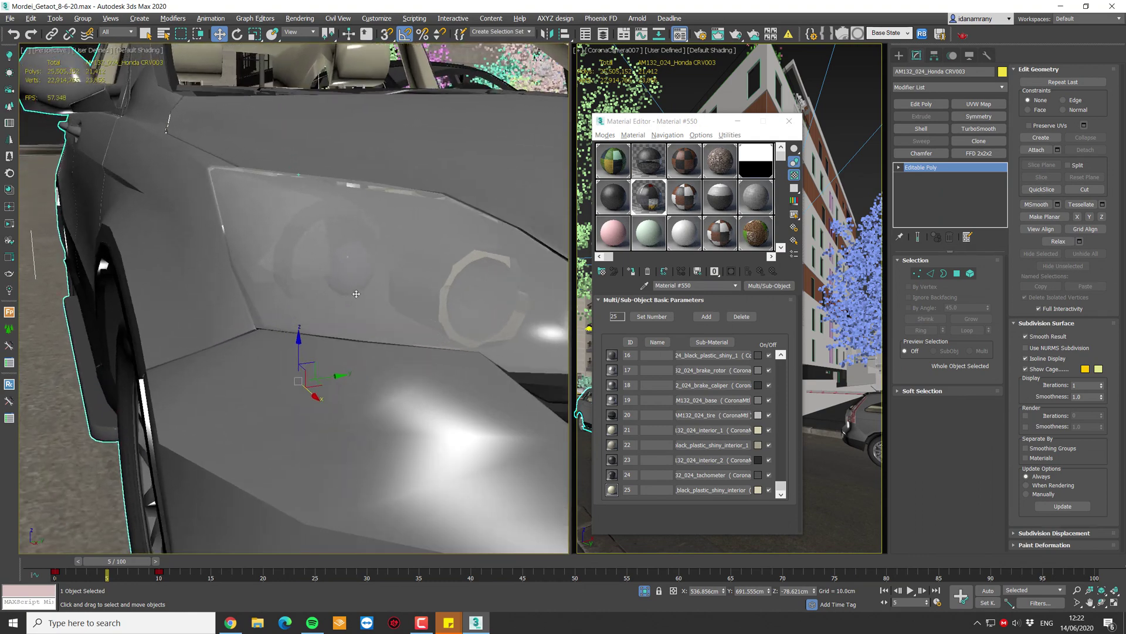
pyautogui.keyDown('alt'); pyautogui.moveTo(465, 284); pyautogui.dragTo(476, 286, button='middle'); pyautogui.keyUp('alt')
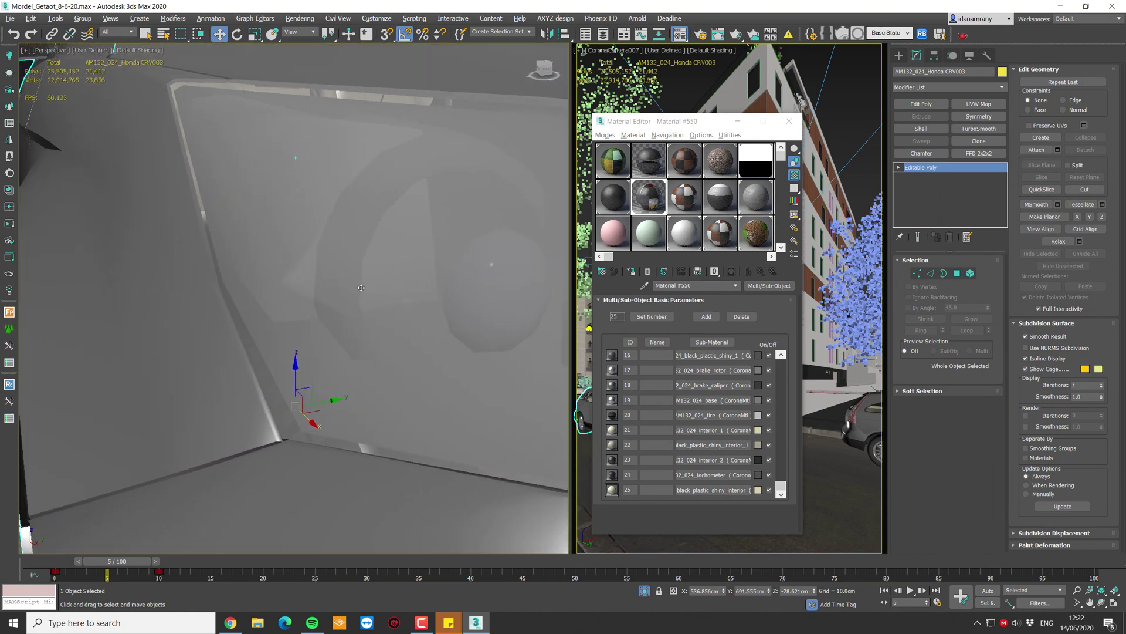
pyautogui.scroll(4, 380, 285)
pyautogui.scroll(5, 379, 285)
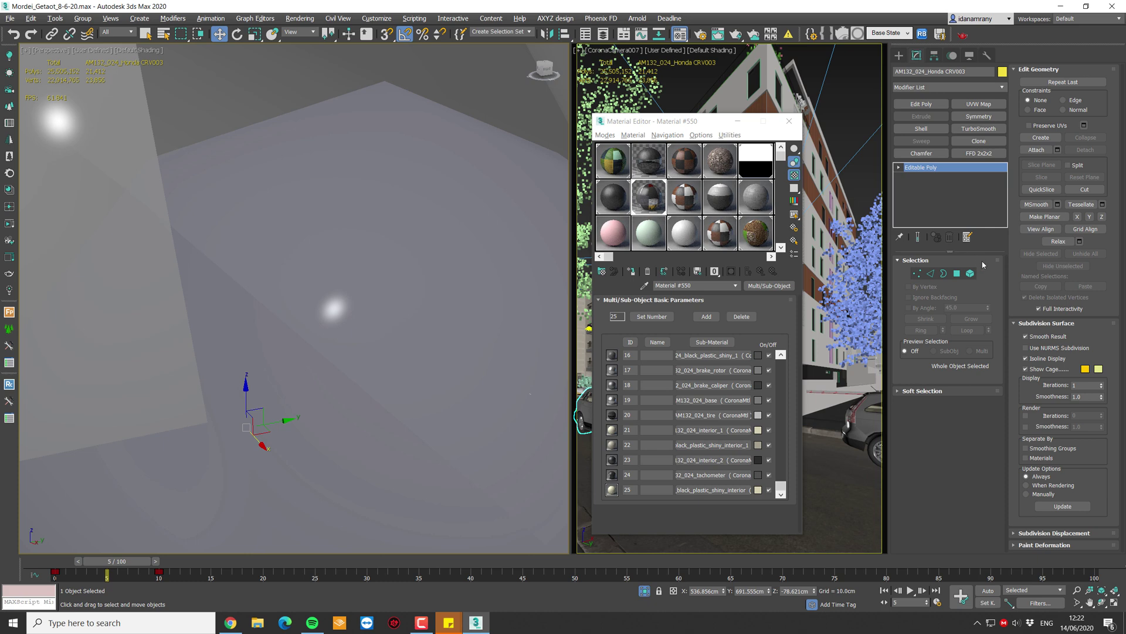
pyautogui.click(970, 273)
pyautogui.click(374, 322)
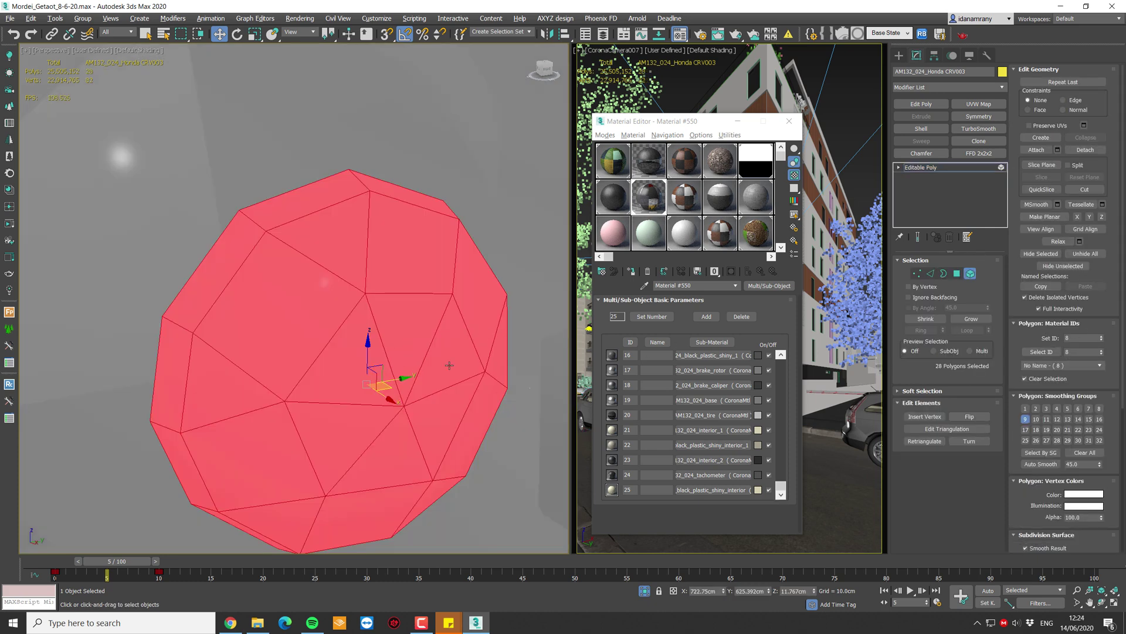
# - Set the number of sub-materials in the car's multi/sub-object material to 26
pyautogui.click(652, 316)
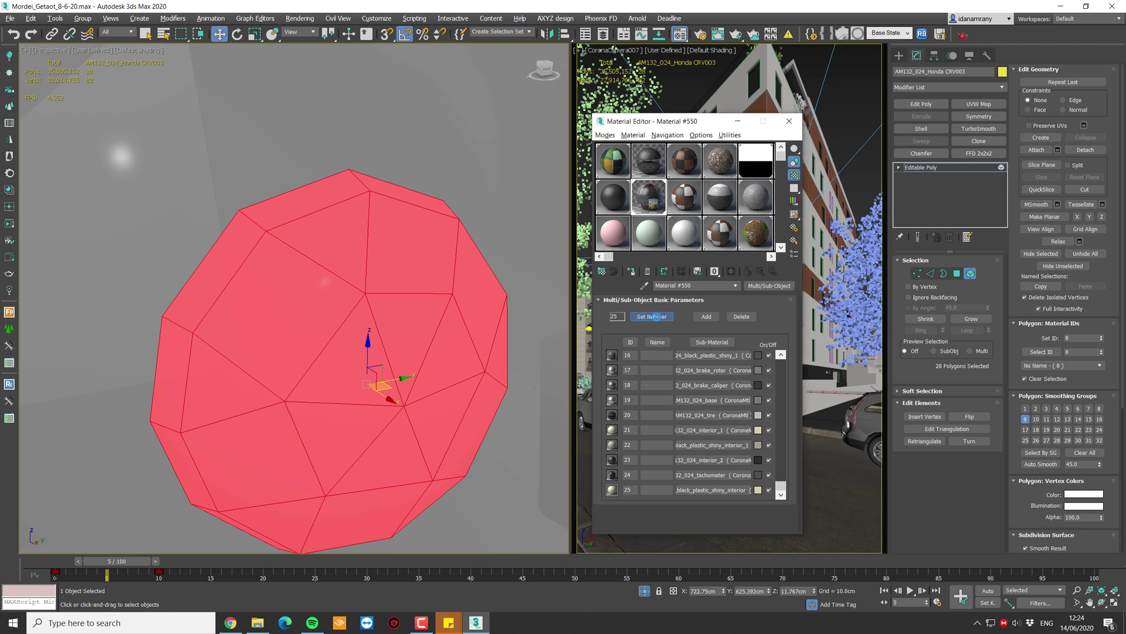
pyautogui.click(718, 329)
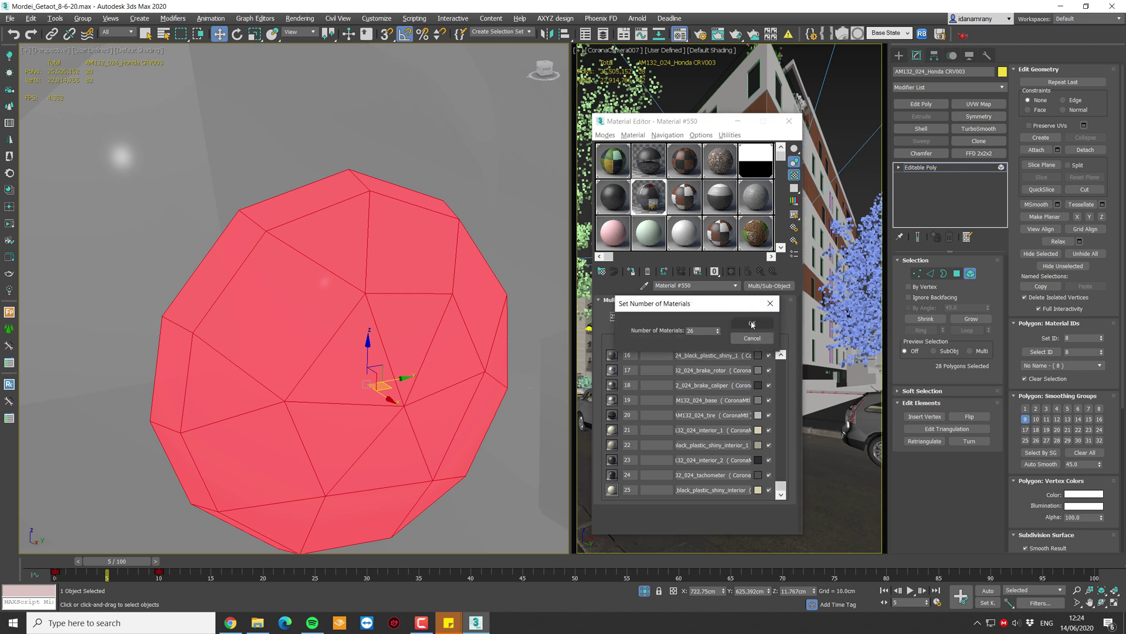
pyautogui.click(752, 324)
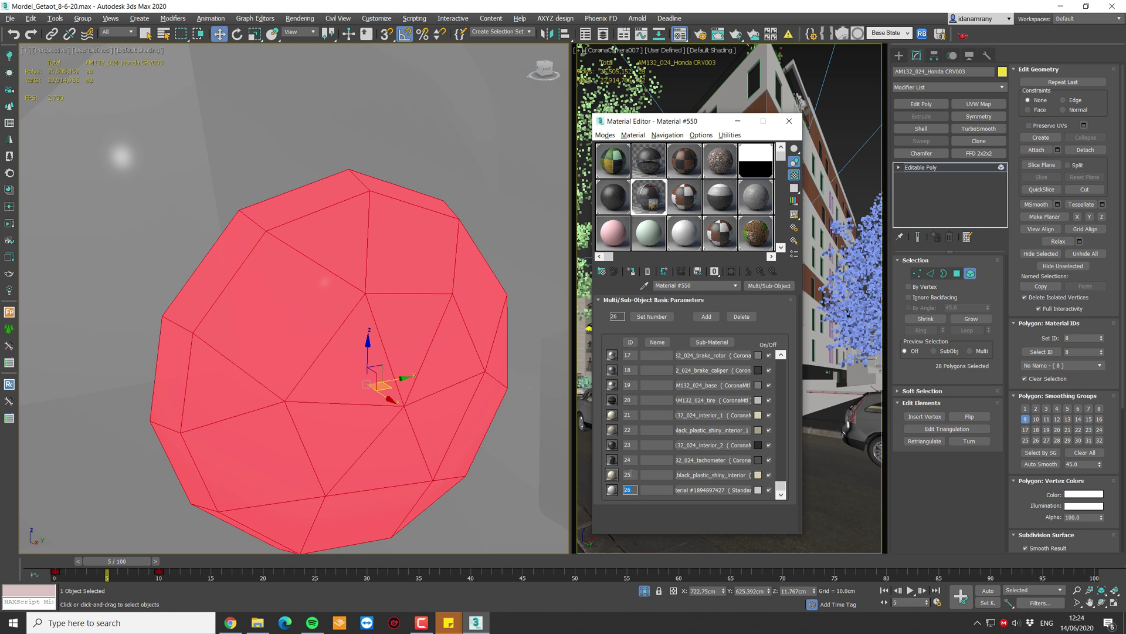
# - Assign material ID 26 to the selected headlight bulb element
pyautogui.click(1083, 338)
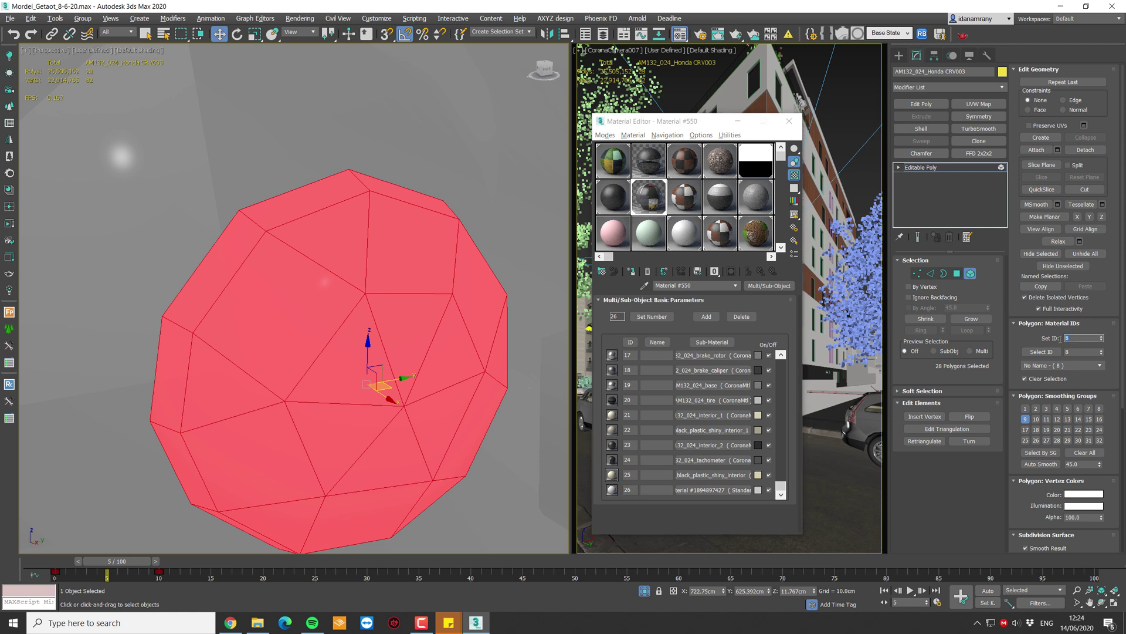
pyautogui.press('Return')
pyautogui.click(1082, 338)
pyautogui.write('26')
pyautogui.press('Return')
pyautogui.scroll(-10, 404, 356)
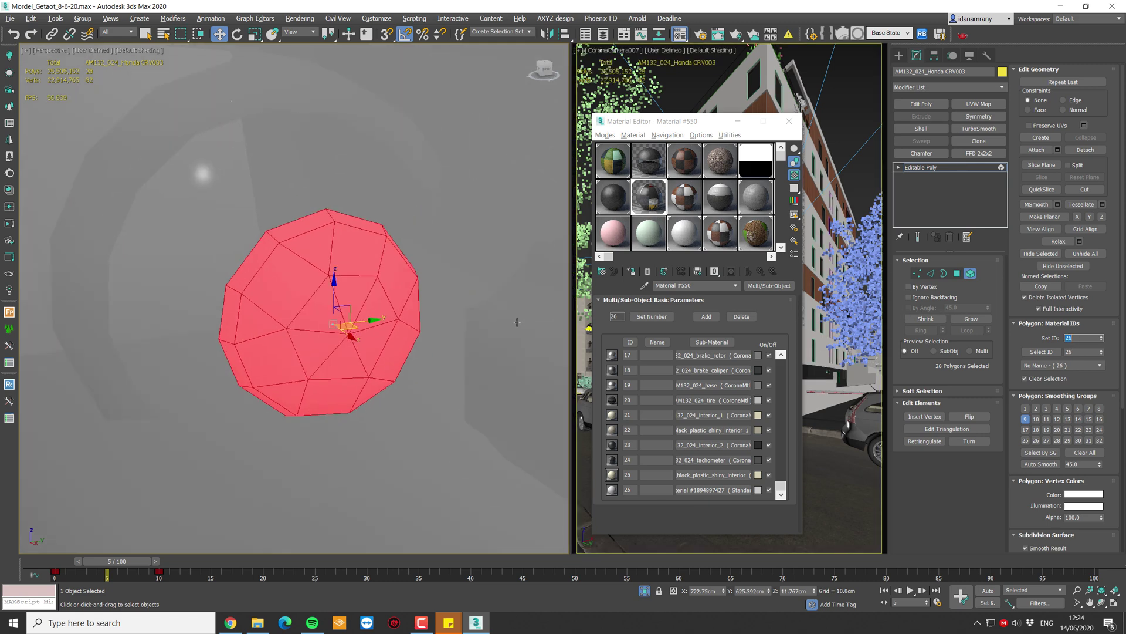
# - Select the larger round lamp element nearer the grille in the same headlight and assign it material ID 26
pyautogui.scroll(5, 404, 356)
pyautogui.scroll(8, 403, 356)
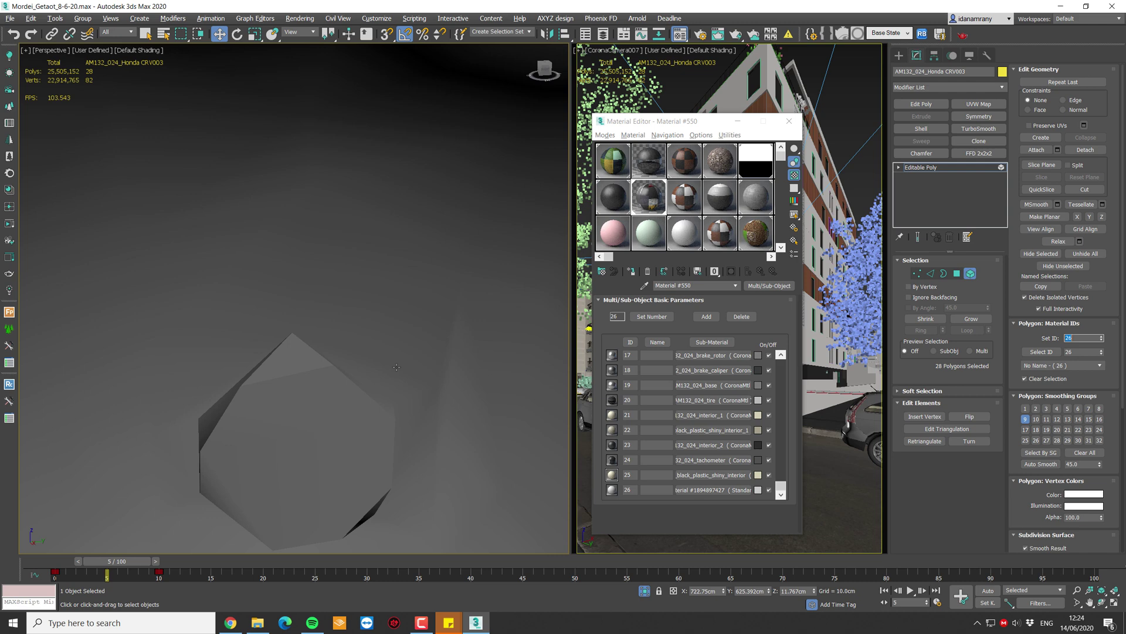
pyautogui.click(397, 367)
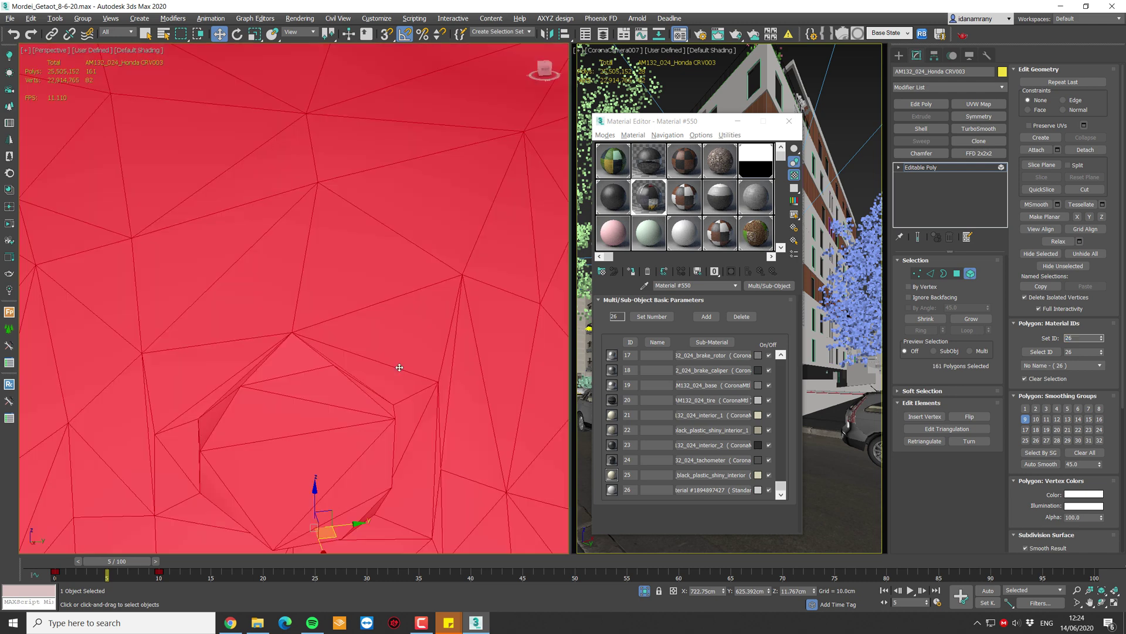
pyautogui.scroll(-5, 396, 367)
pyautogui.keyDown('alt'); pyautogui.moveTo(632, 319); pyautogui.dragTo(615, 319, button='middle'); pyautogui.keyUp('alt')
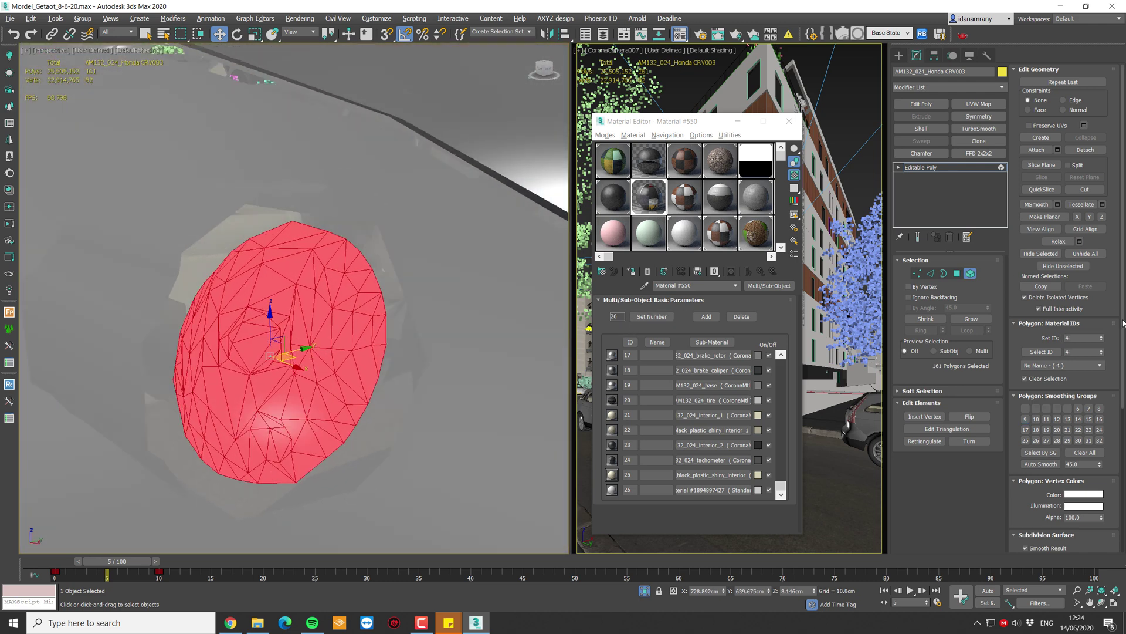
pyautogui.moveTo(1077, 338); pyautogui.dragTo(1045, 333)
pyautogui.write('26')
pyautogui.press('Return')
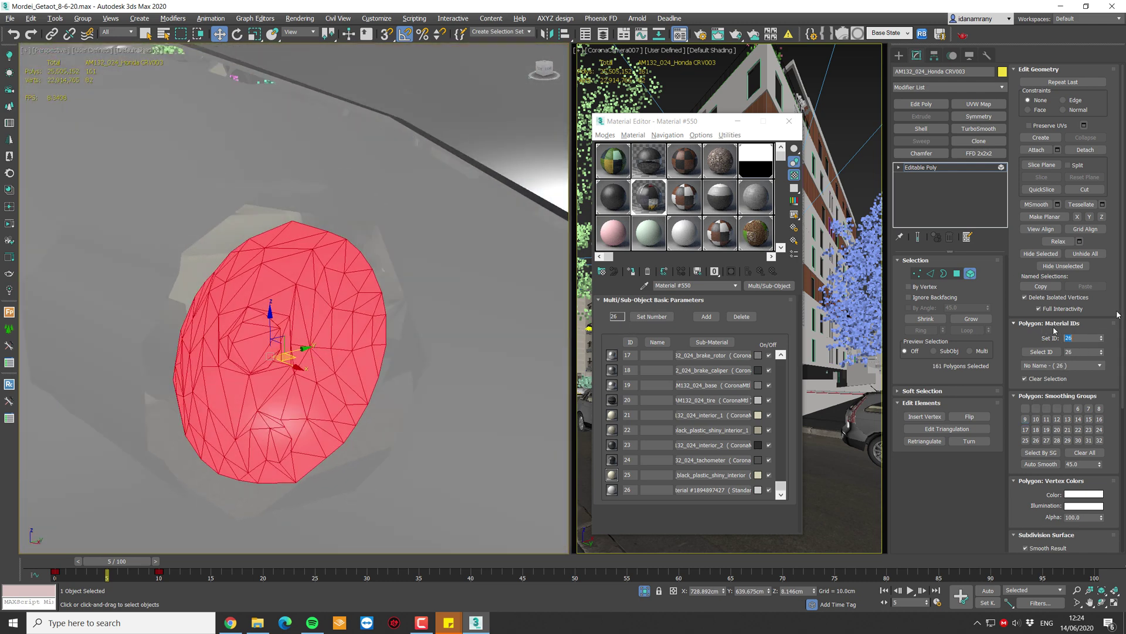
# - Select the smaller outer bulb element inside the opposite headlight and assign it material ID 26
pyautogui.scroll(-5, 396, 349)
pyautogui.scroll(8, 492, 311)
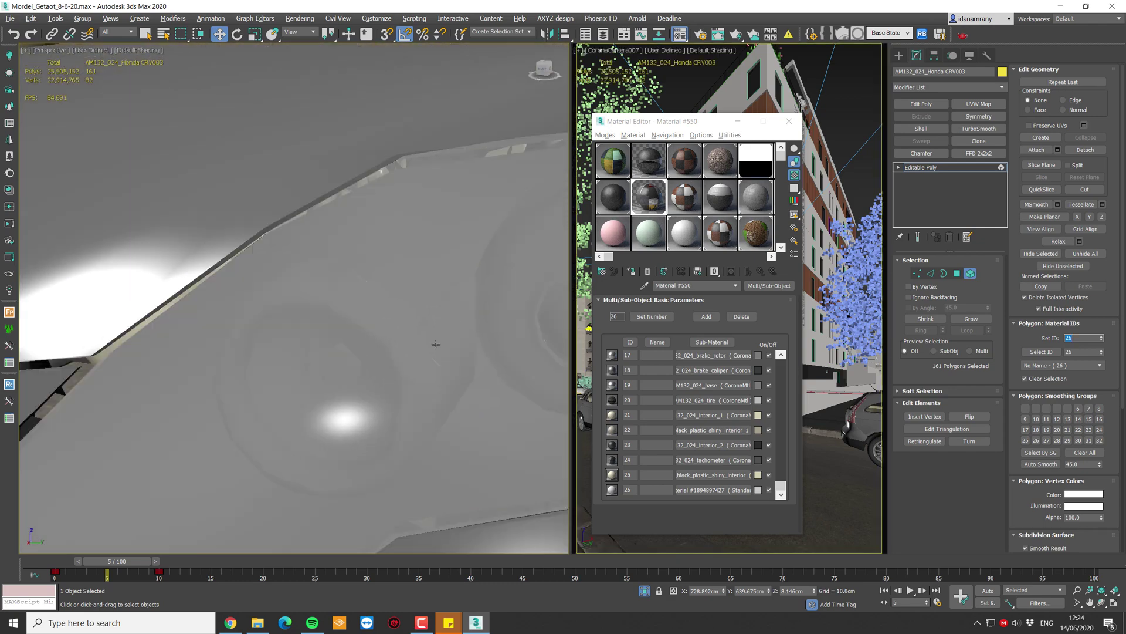
pyautogui.scroll(5, 382, 269)
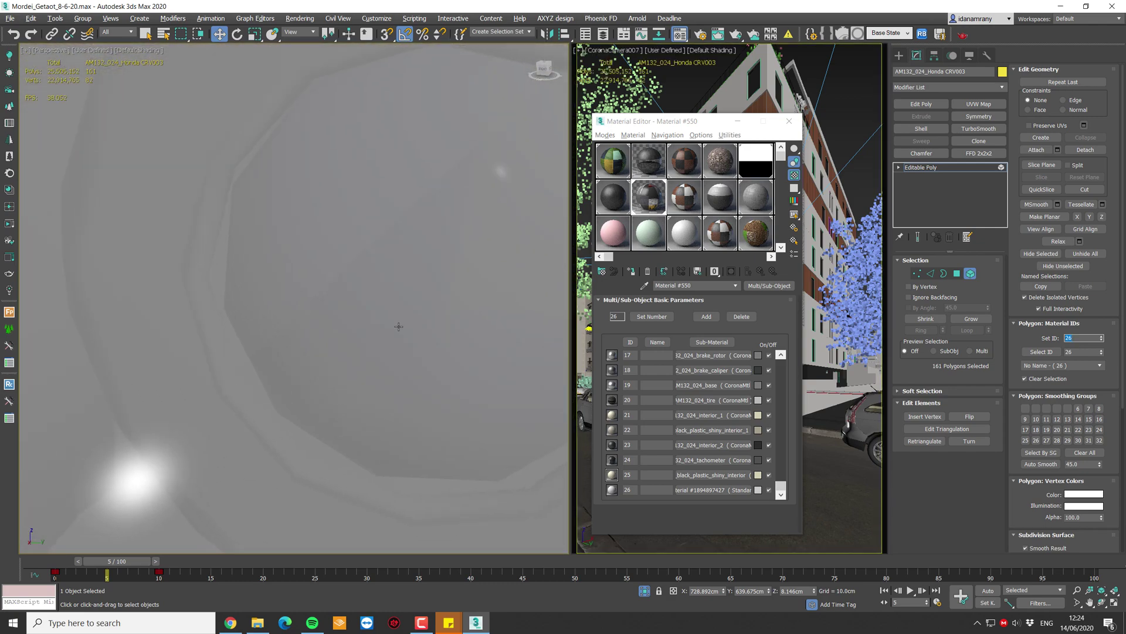
pyautogui.click(400, 327)
pyautogui.hotkey('alt', 'h')
pyautogui.click(387, 331)
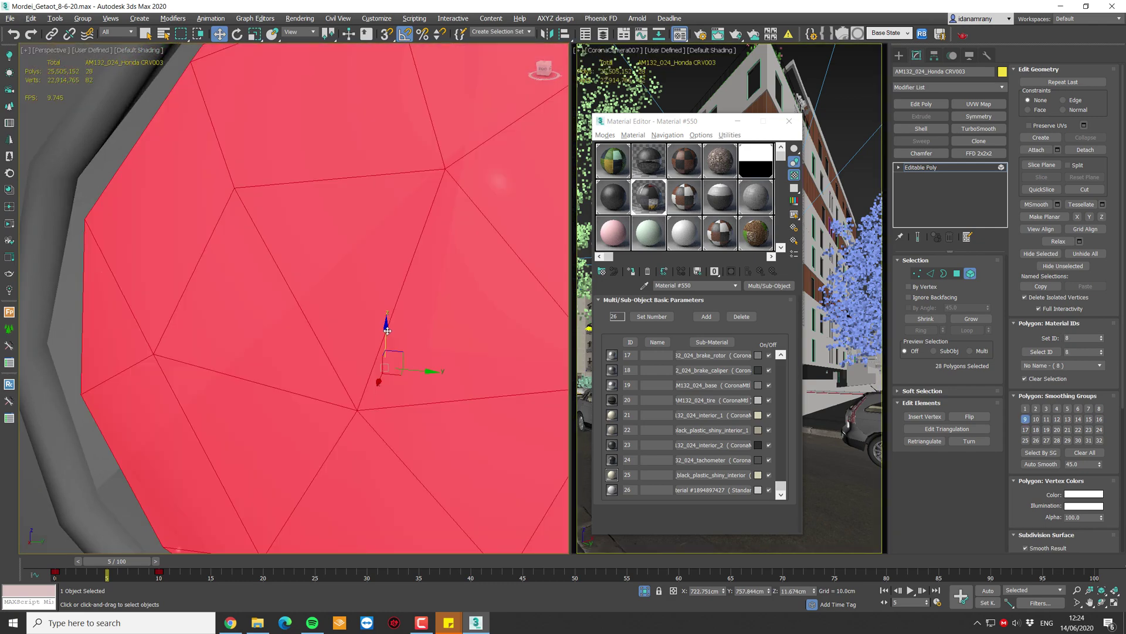
pyautogui.click(1076, 337)
pyautogui.press('Return')
# - Select the opposite headlight's larger inner lamp element and assign it material ID 26
pyautogui.scroll(-6, 352, 331)
pyautogui.scroll(4, 351, 333)
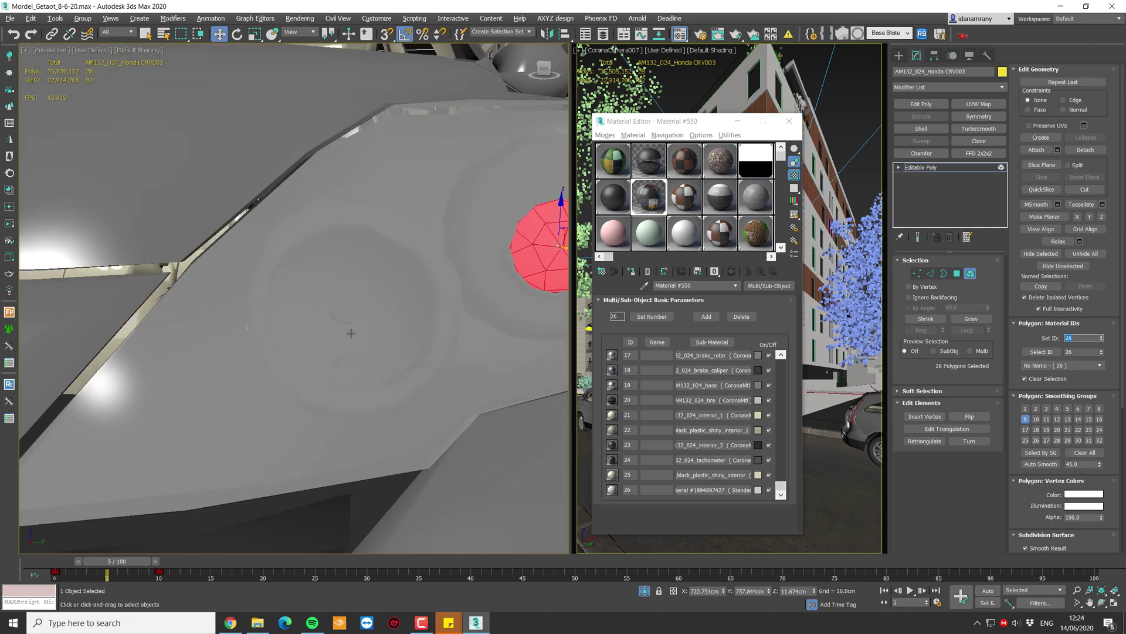
pyautogui.scroll(5, 350, 333)
pyautogui.keyDown('alt'); pyautogui.moveTo(351, 332); pyautogui.dragTo(385, 333, button='middle'); pyautogui.keyUp('alt')
pyautogui.click(385, 333)
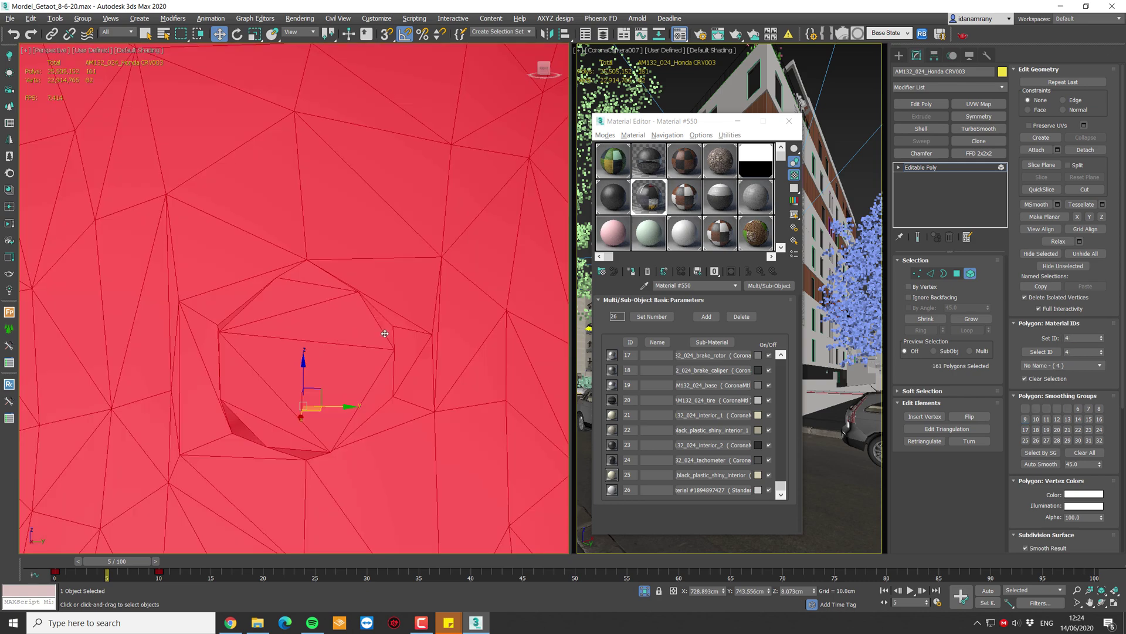
pyautogui.click(1070, 338)
pyautogui.write('26')
pyautogui.press('Return')
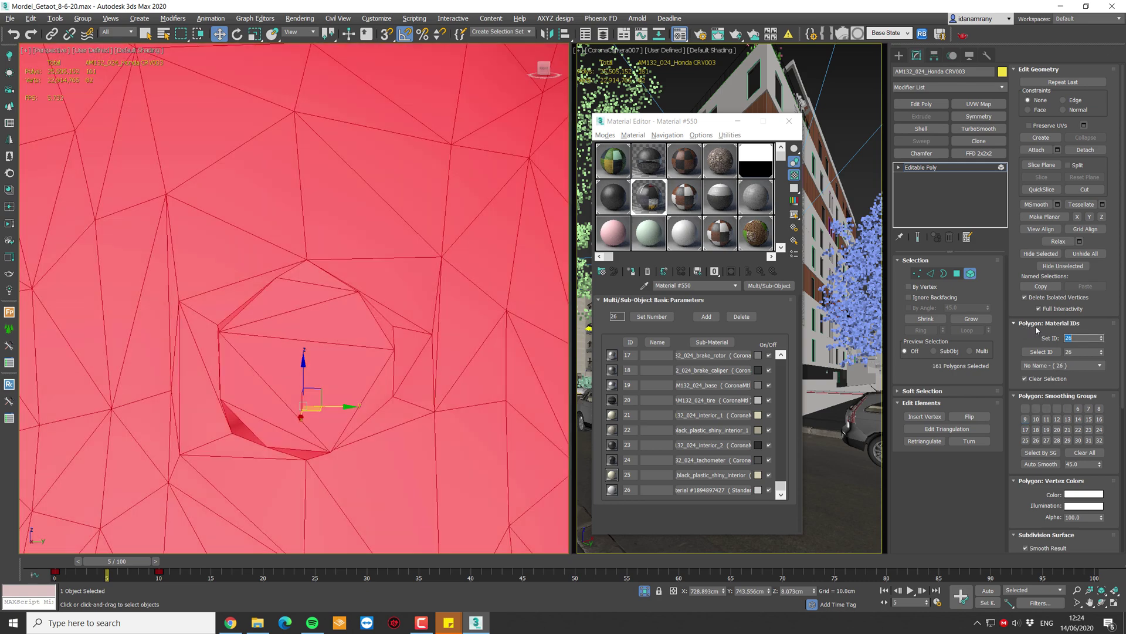
# - Open sub-material 26 of the car's multi/sub-object material and change its type to CoronaLightMtl
pyautogui.scroll(-10, 405, 317)
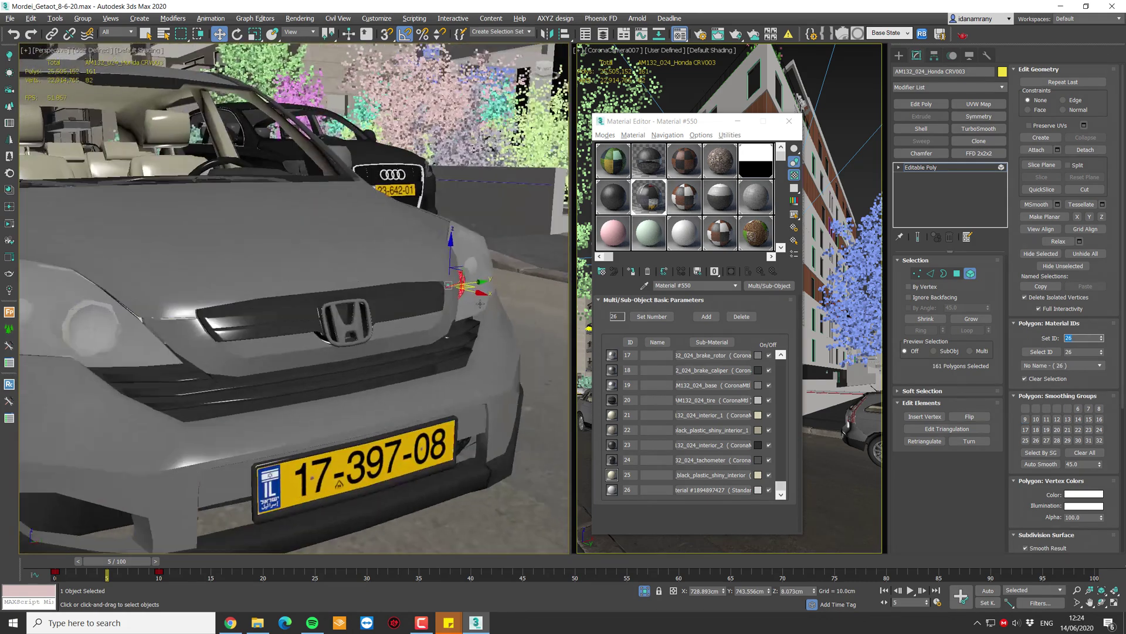
pyautogui.moveTo(623, 317); pyautogui.dragTo(668, 318, button='middle')
pyautogui.click(733, 490)
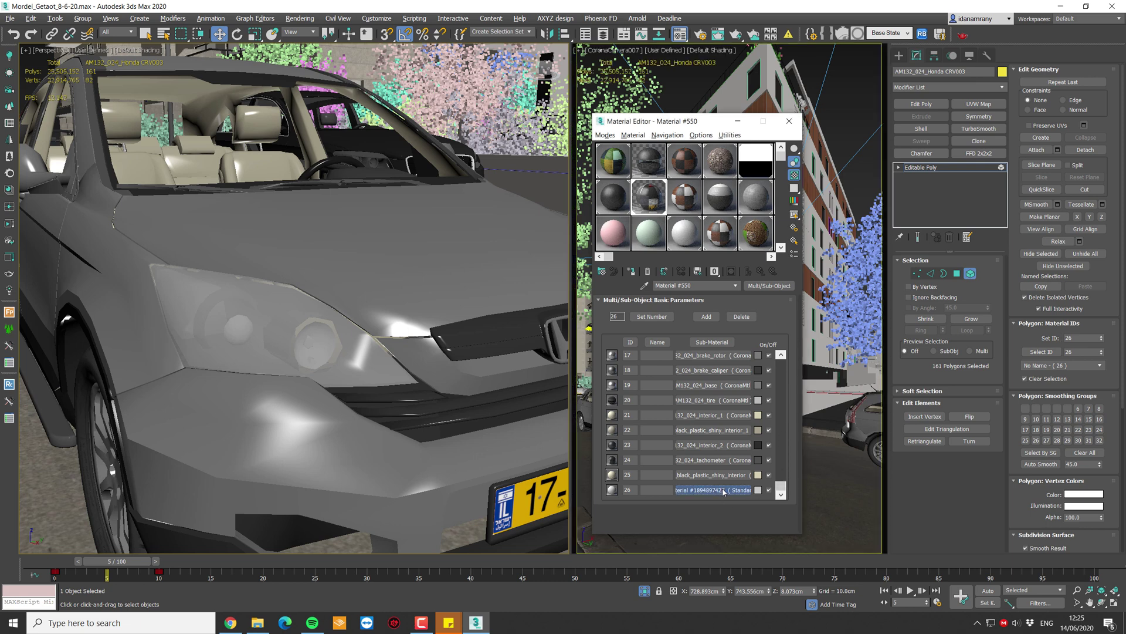
pyautogui.click(770, 285)
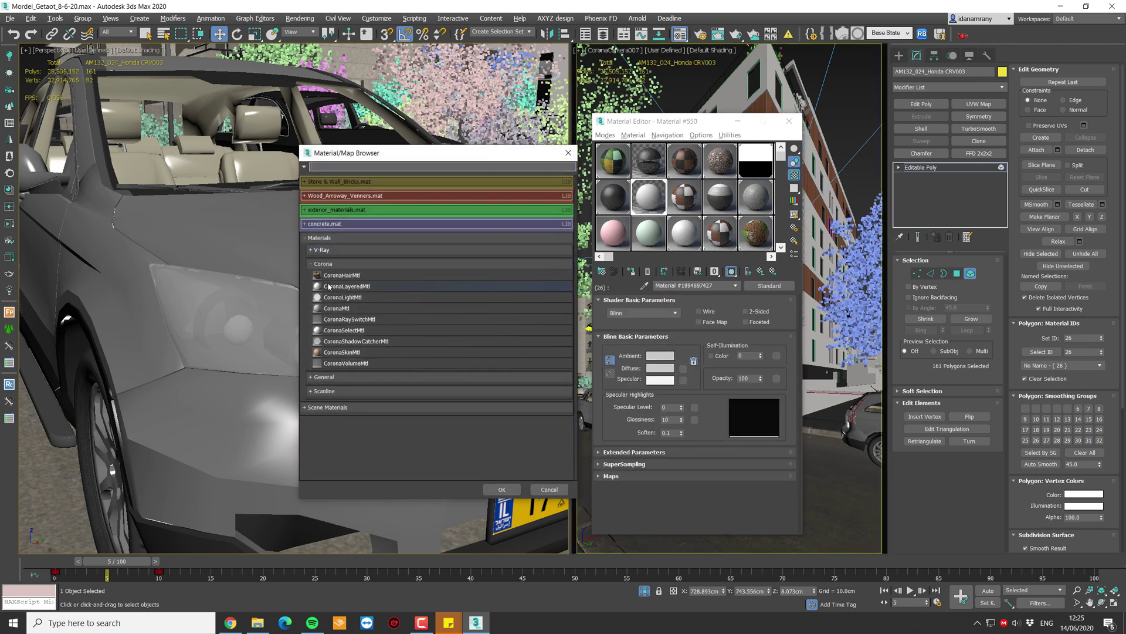
pyautogui.moveTo(408, 156); pyautogui.dragTo(400, 149)
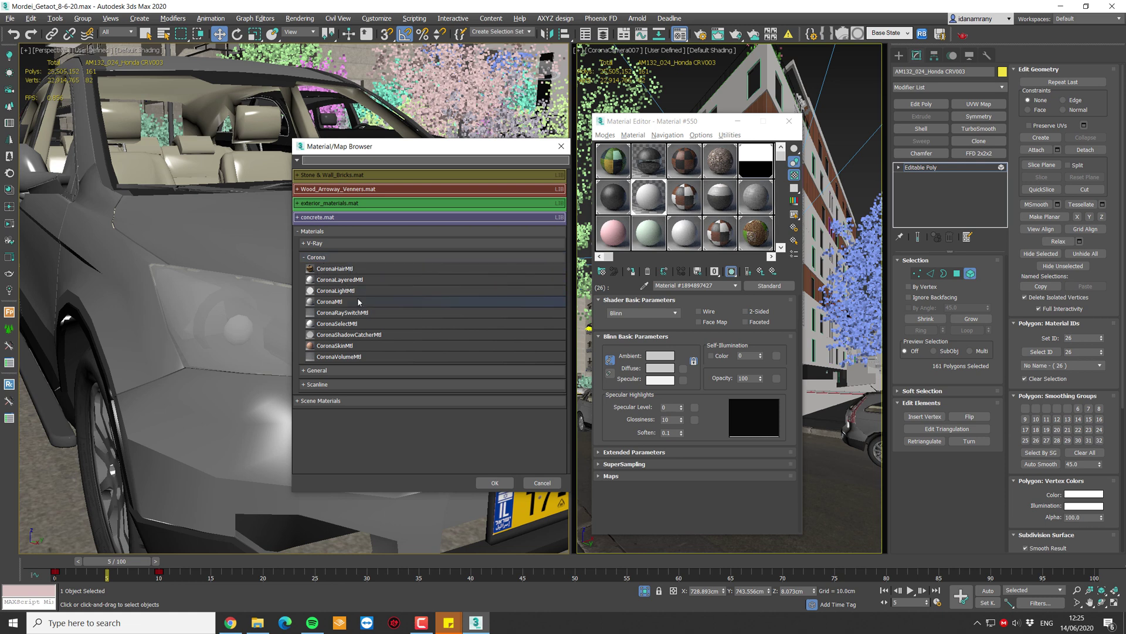
pyautogui.doubleClick(335, 291)
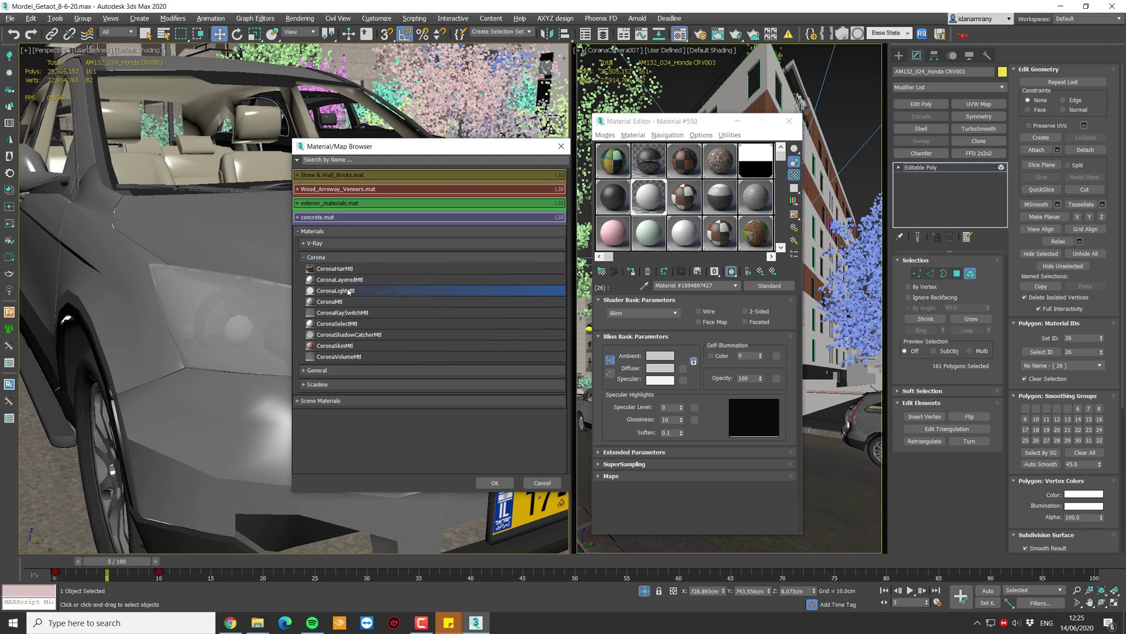
# - Give the headlight light material a warm emission color through its color temperature and set its intensity to 500
pyautogui.moveTo(679, 125); pyautogui.dragTo(704, 121)
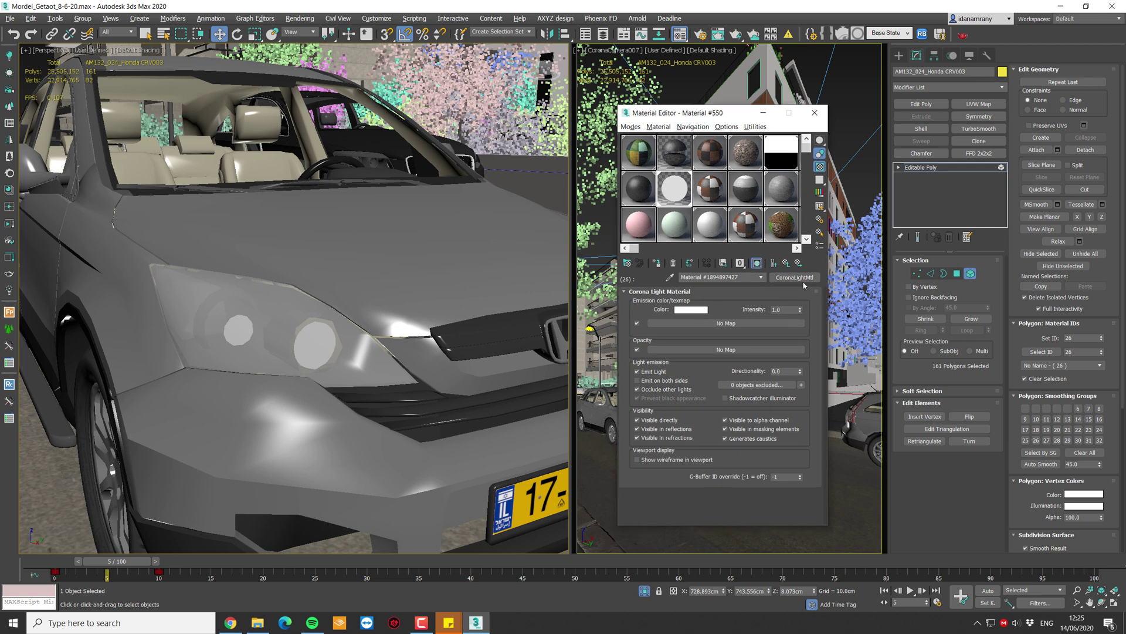
pyautogui.click(692, 310)
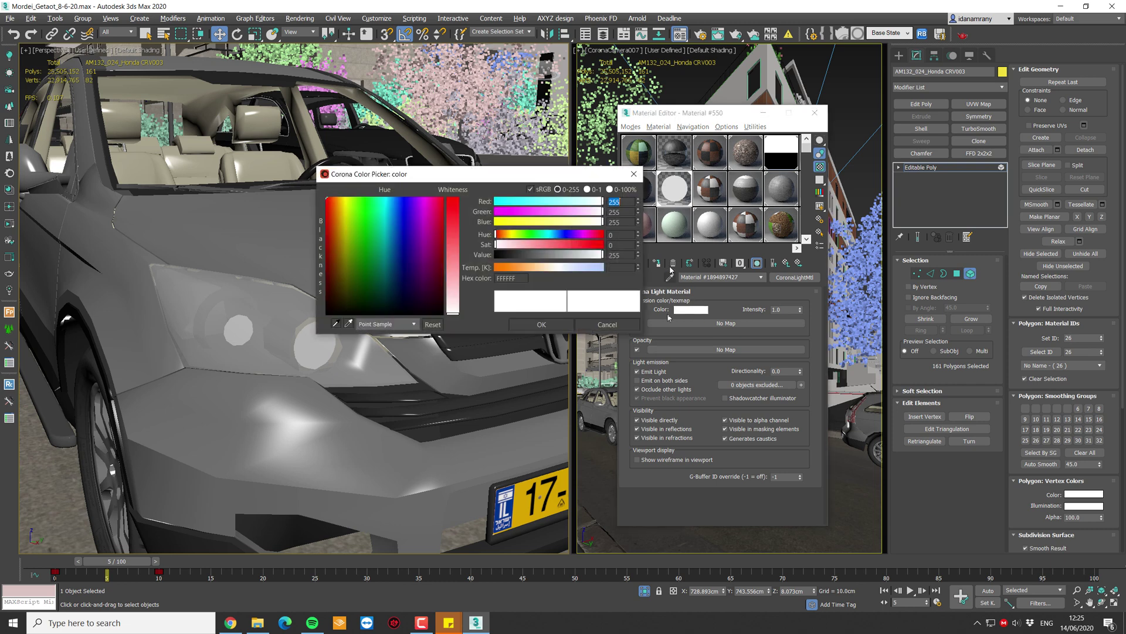
pyautogui.moveTo(513, 177); pyautogui.dragTo(489, 161)
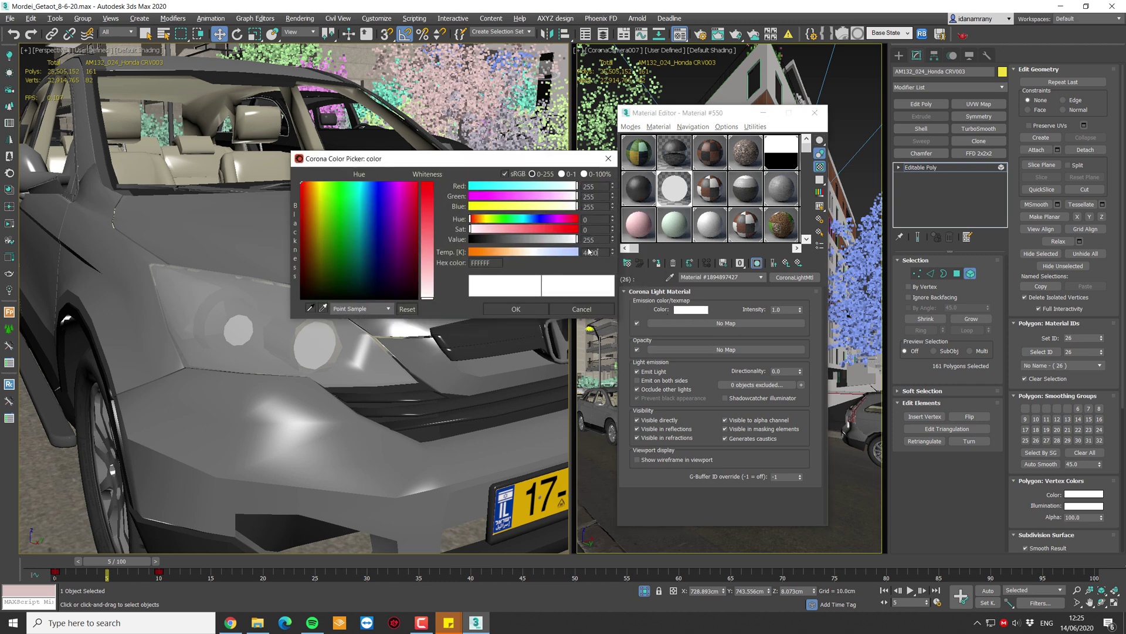
pyautogui.press('Return')
pyautogui.click(519, 310)
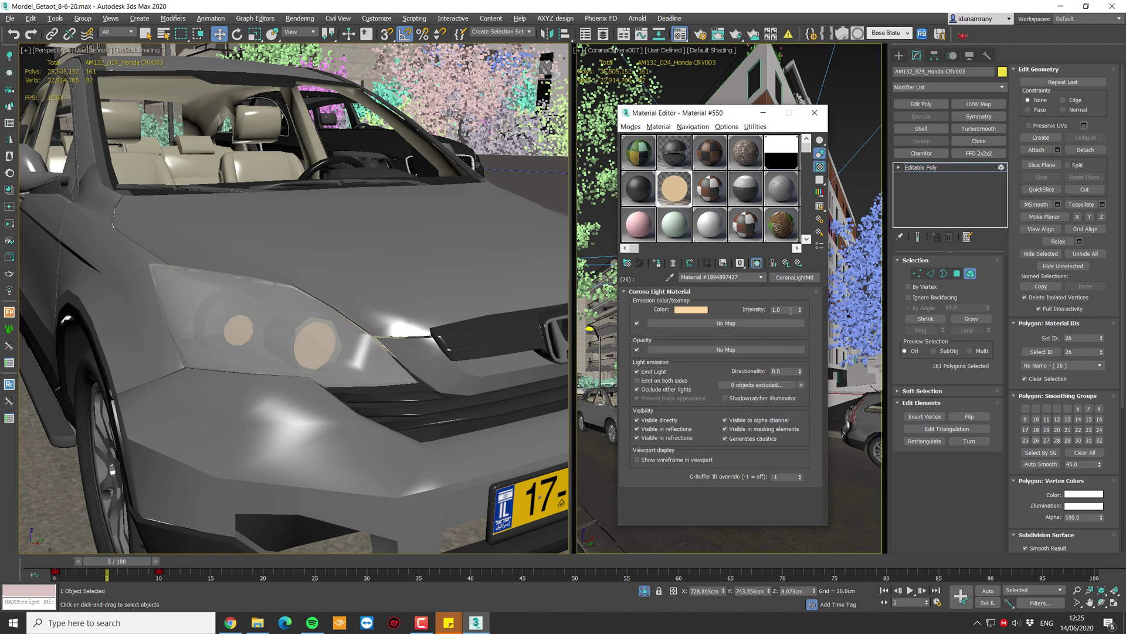
pyautogui.moveTo(791, 311); pyautogui.dragTo(774, 315)
pyautogui.write('500')
pyautogui.press('Return')
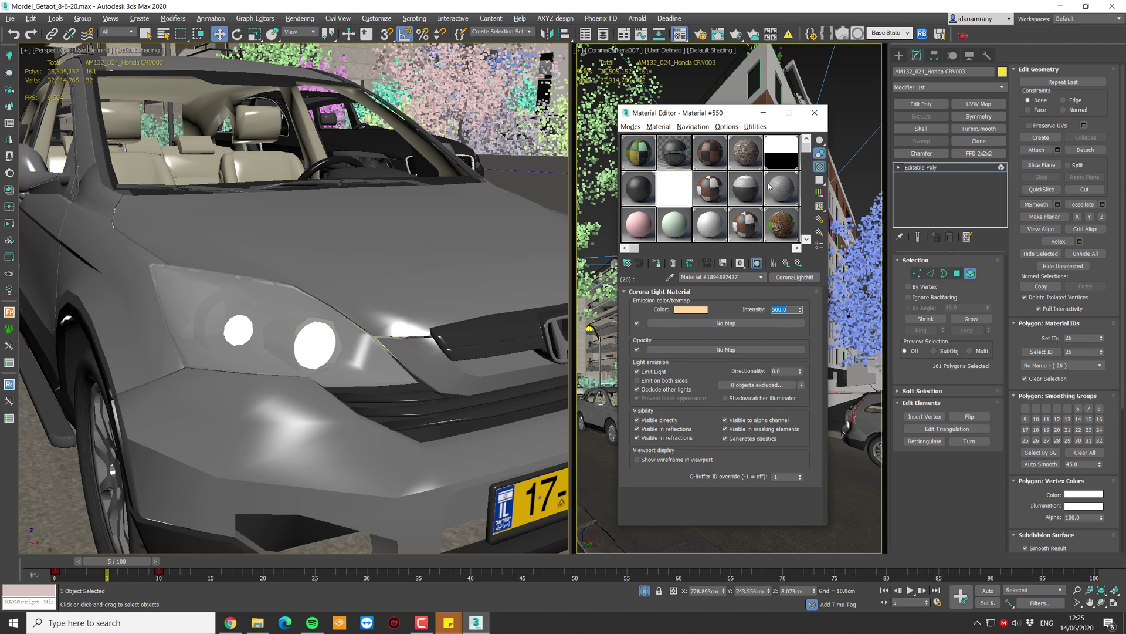
# - Close the Material Editor, leave element level, and isolate the car together with the road
pyautogui.click(815, 113)
pyautogui.click(969, 274)
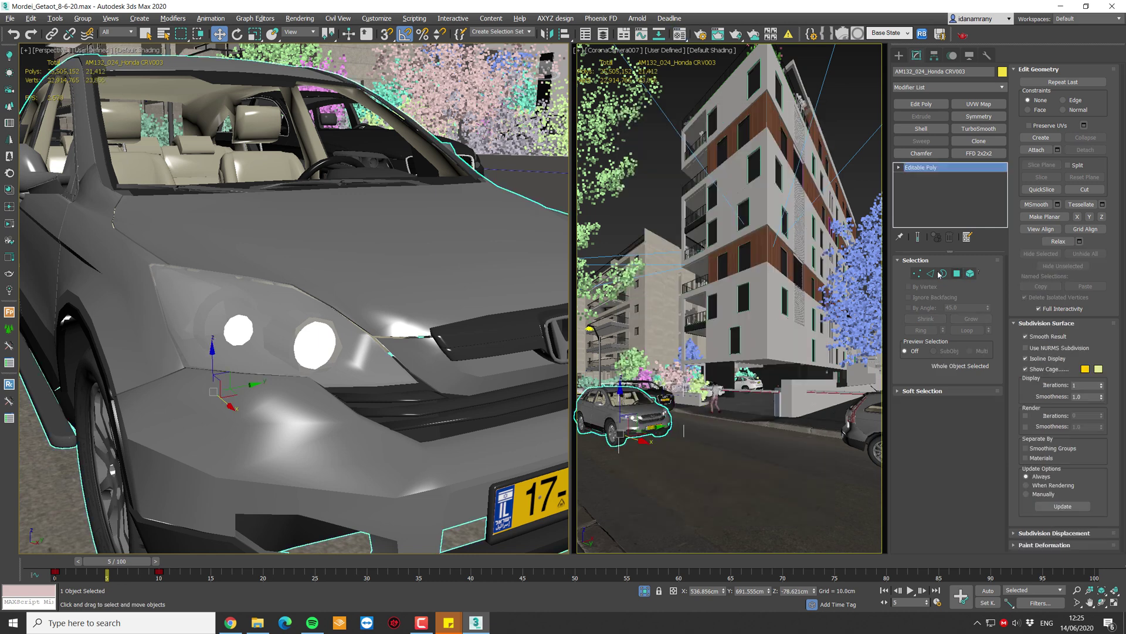
pyautogui.press('5')
pyautogui.press('5')
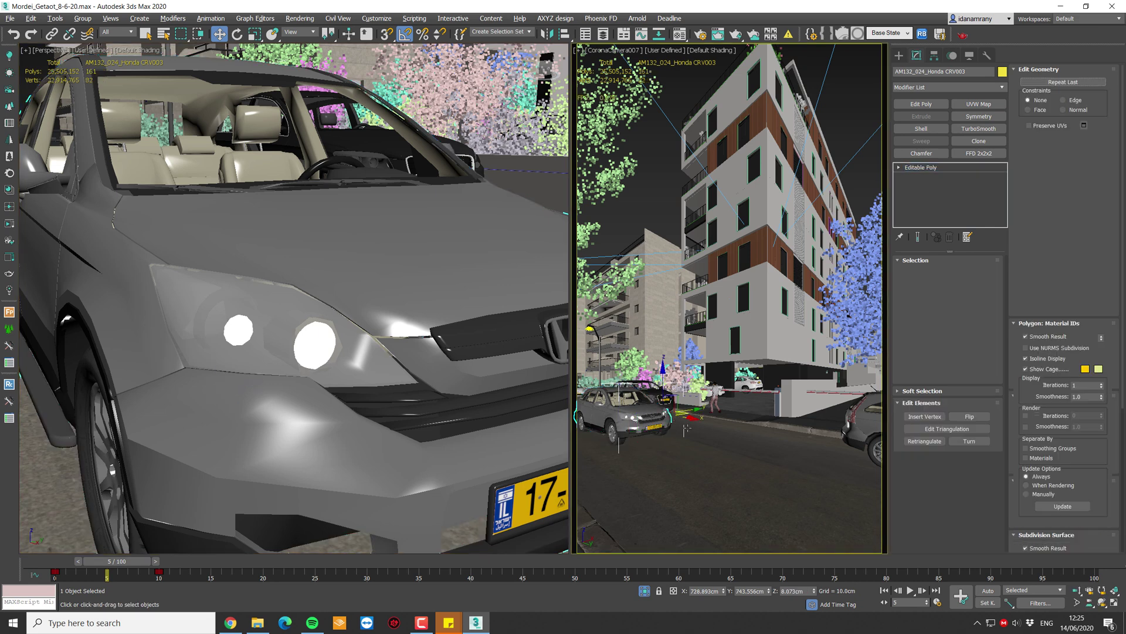
pyautogui.keyDown('ctrl'); pyautogui.click(663, 417); pyautogui.keyUp('ctrl')
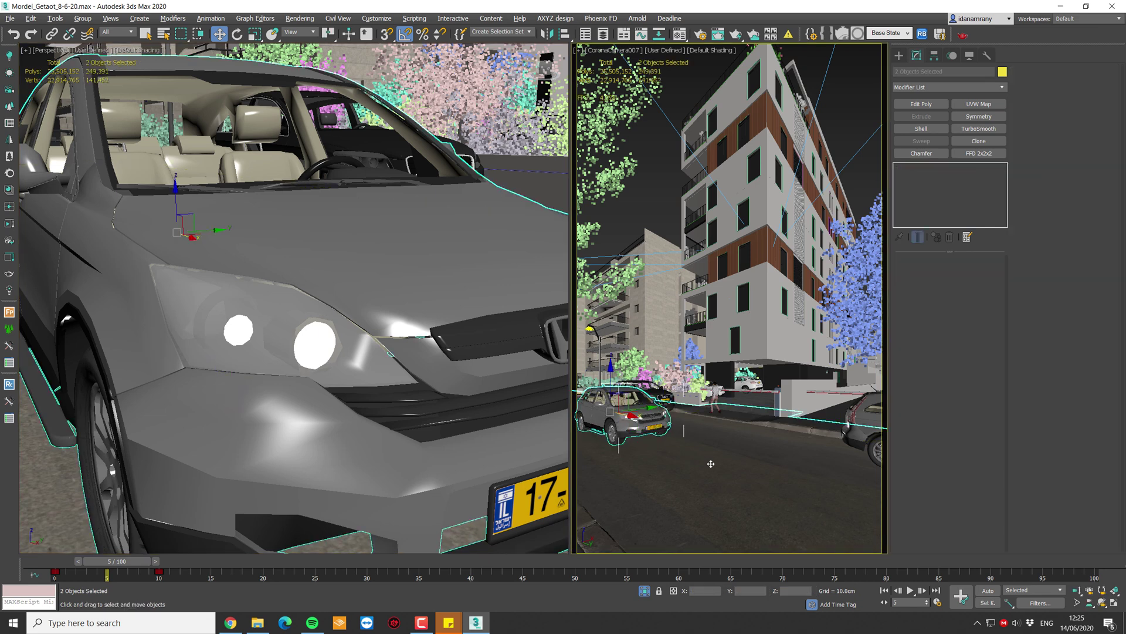
pyautogui.hotkey('alt', 'q')
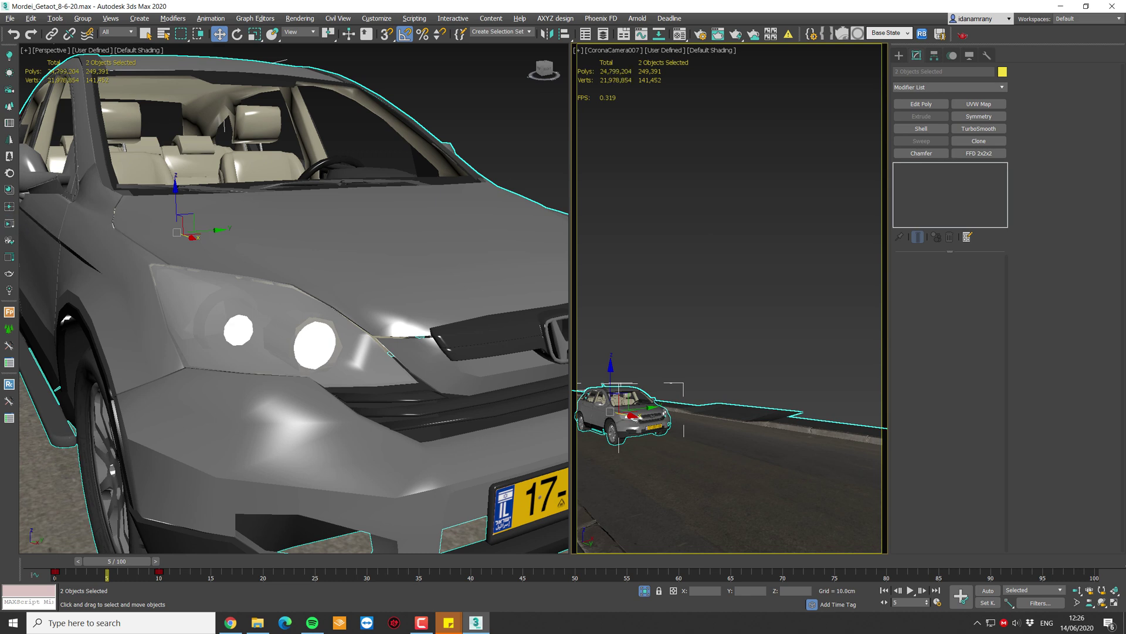
# - Turn off the environment map in the environment settings, keeping the interactive render in view
pyautogui.moveTo(1125, 49); pyautogui.dragTo(688, 21)
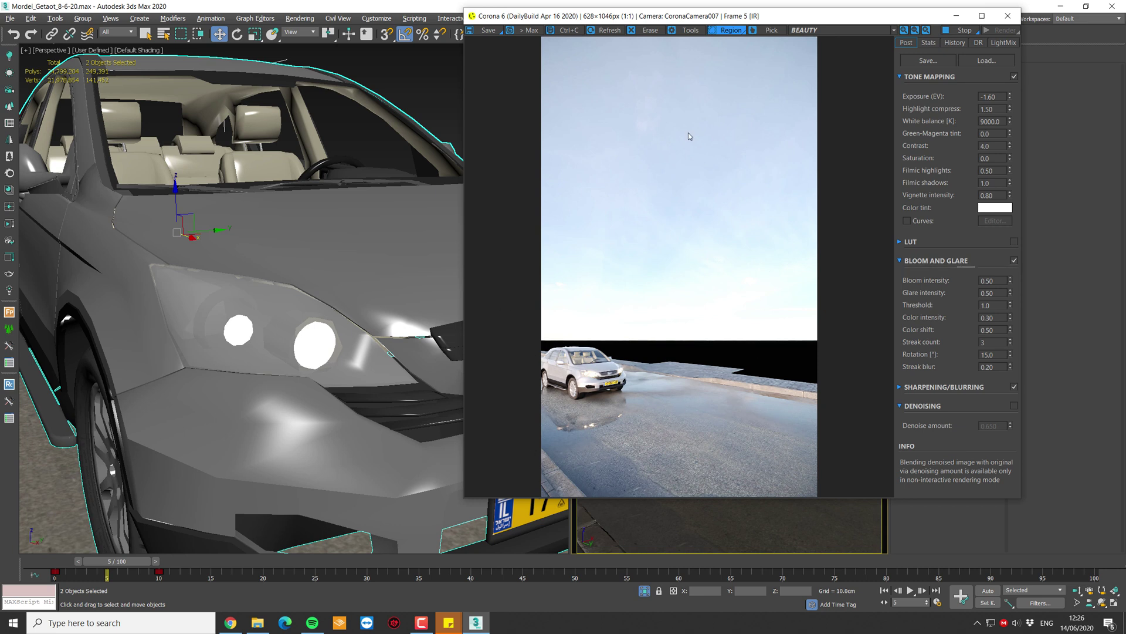
pyautogui.click(299, 18)
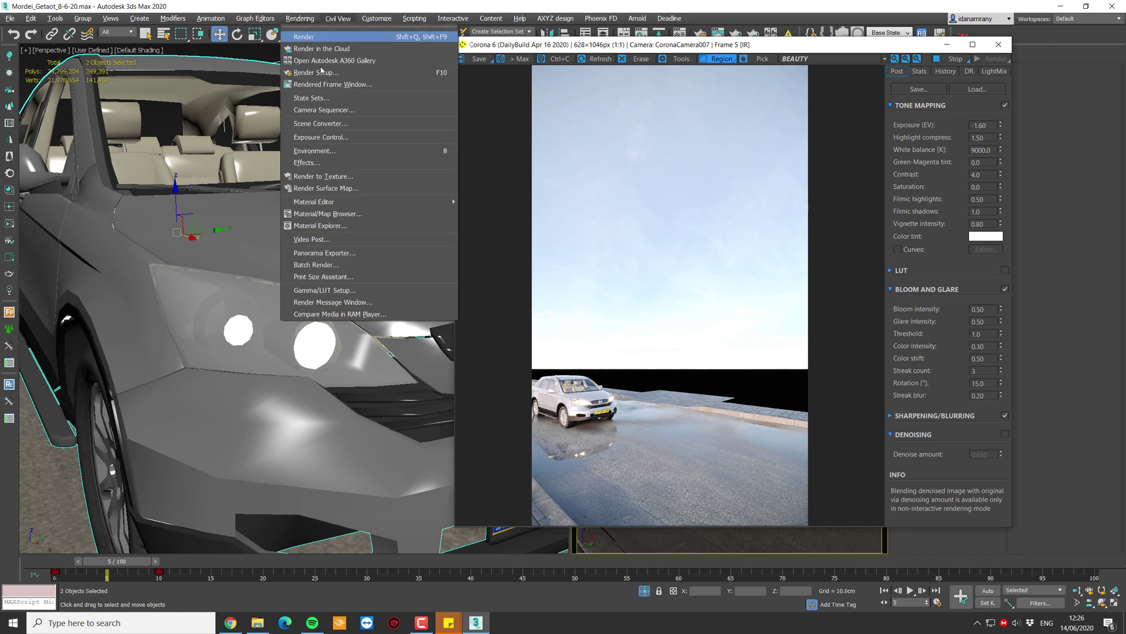
pyautogui.click(334, 150)
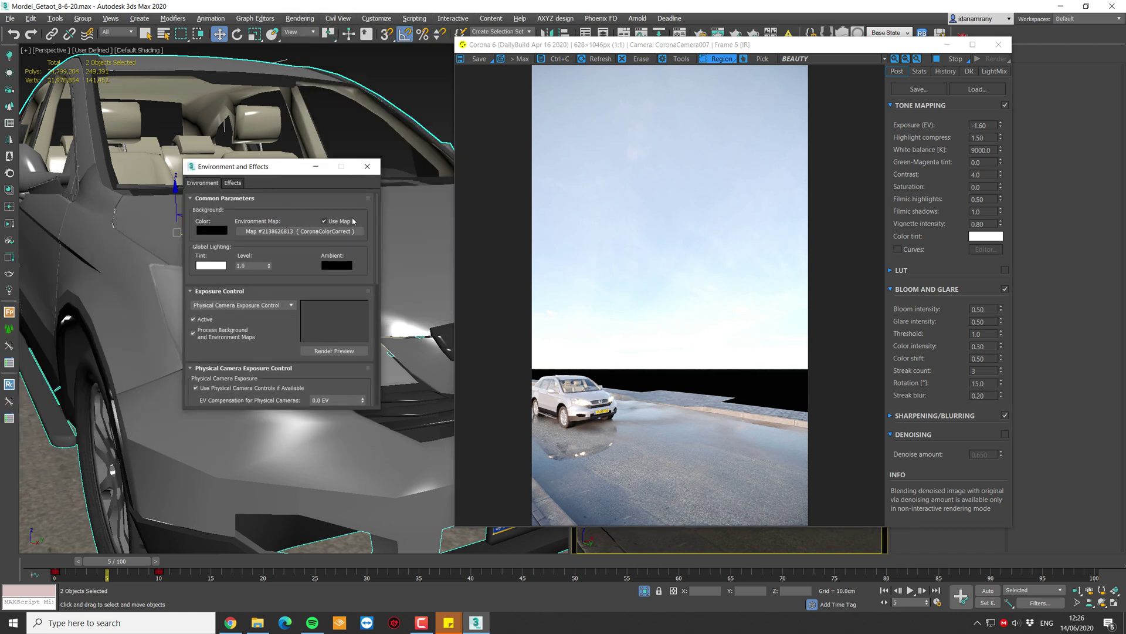
pyautogui.click(338, 223)
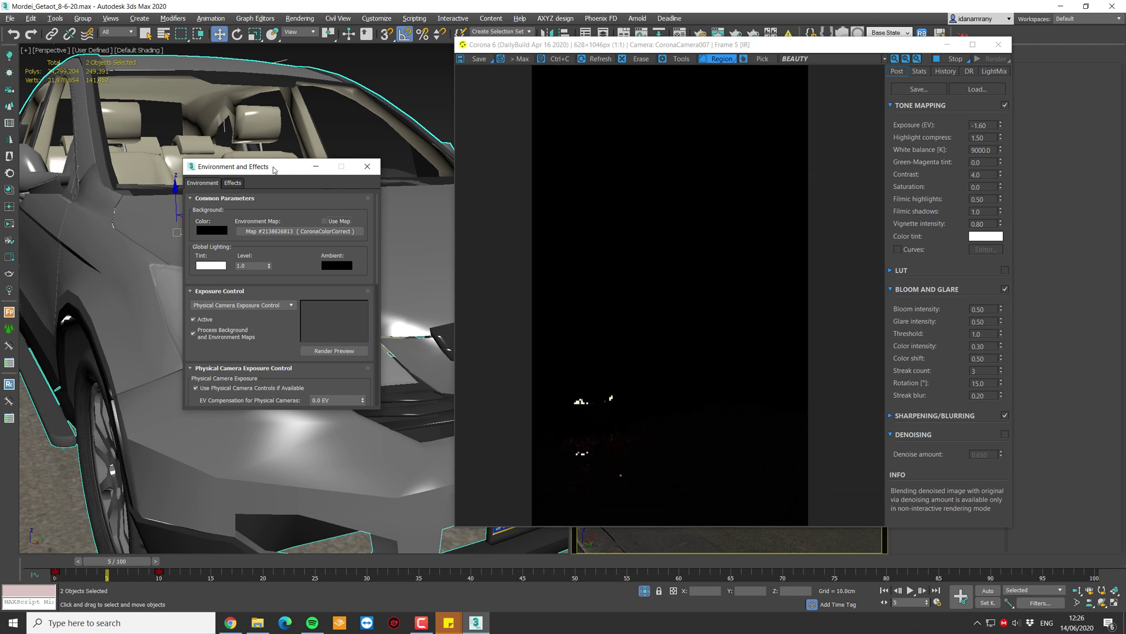
pyautogui.moveTo(267, 168); pyautogui.dragTo(232, 153)
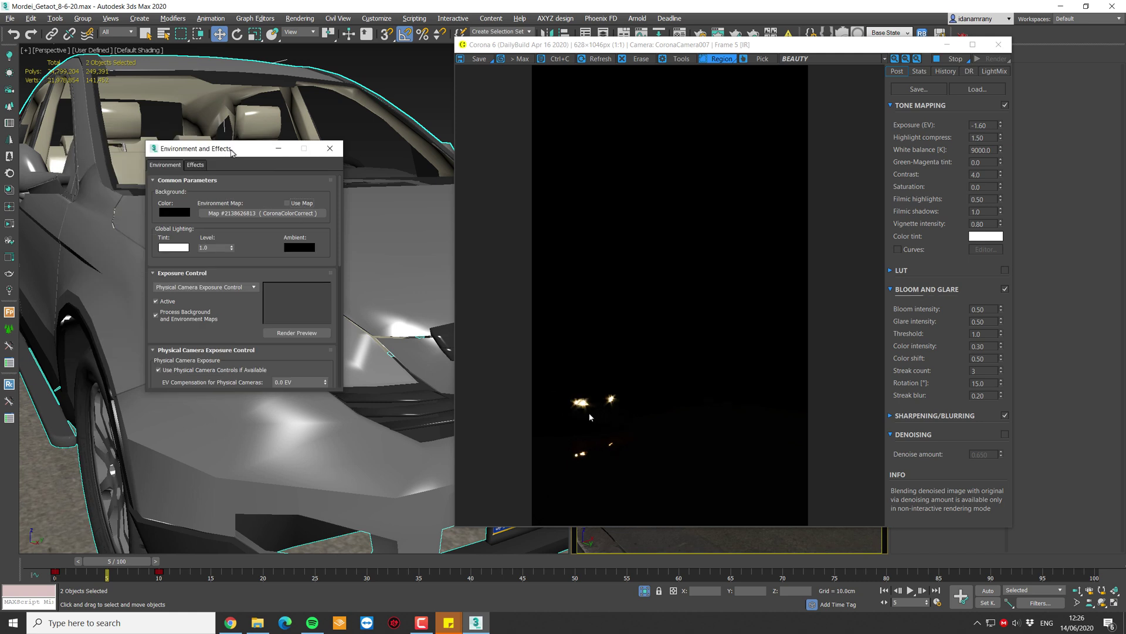
# - Set the headlight light material's intensity to 1000 and move the Material Editor clear of the render
pyautogui.moveTo(626, 41); pyautogui.dragTo(611, 59)
pyautogui.click(679, 35)
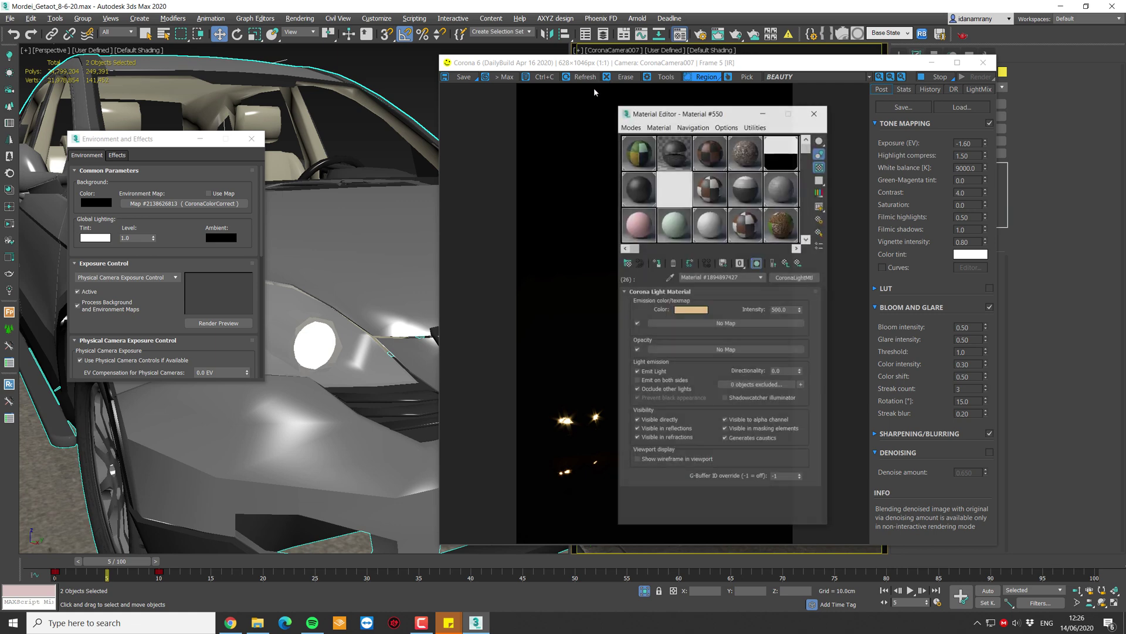
pyautogui.moveTo(790, 310); pyautogui.dragTo(745, 312)
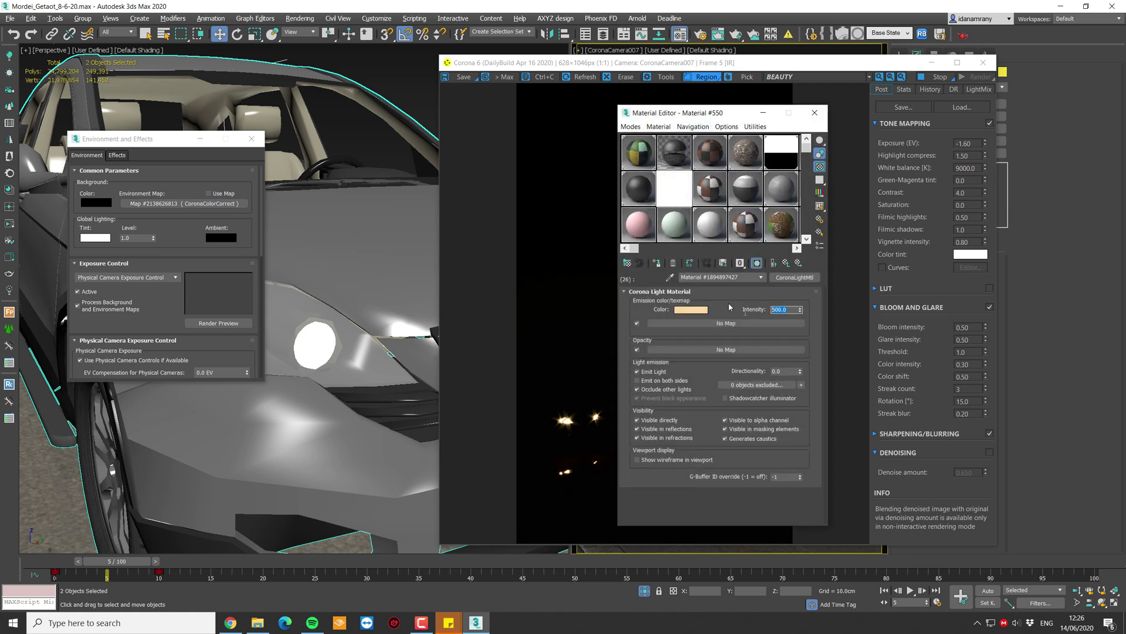
pyautogui.write('1000')
pyautogui.press('Return')
pyautogui.moveTo(729, 116); pyautogui.dragTo(284, 90)
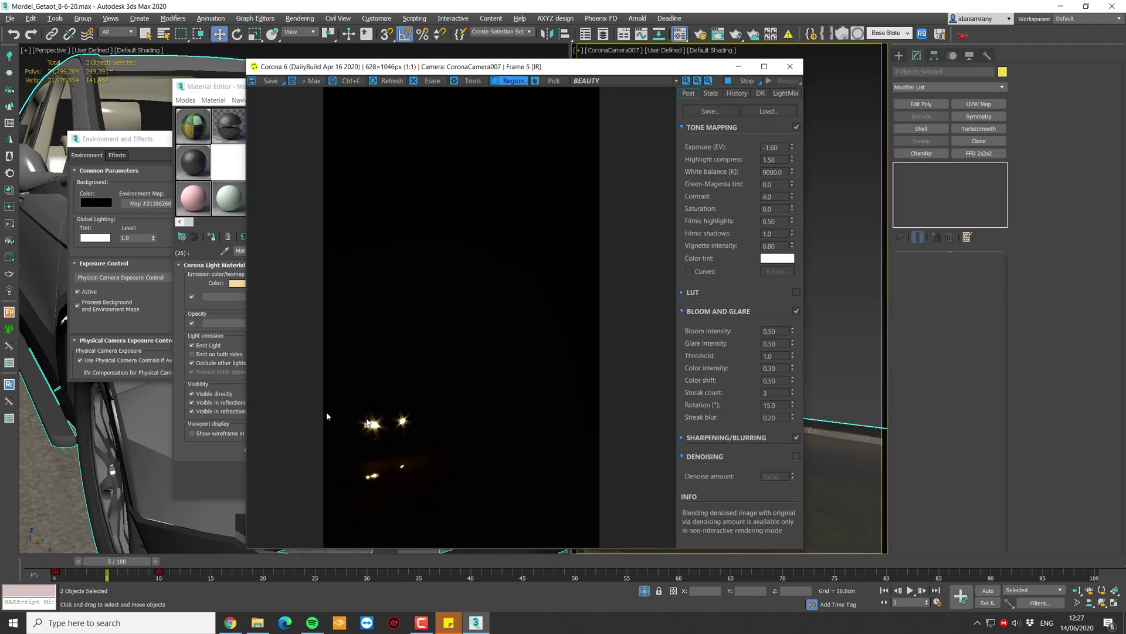
# - Select CoronaCamera007 from its viewport and enable geometry motion blur for it
pyautogui.moveTo(635, 70); pyautogui.dragTo(564, 70)
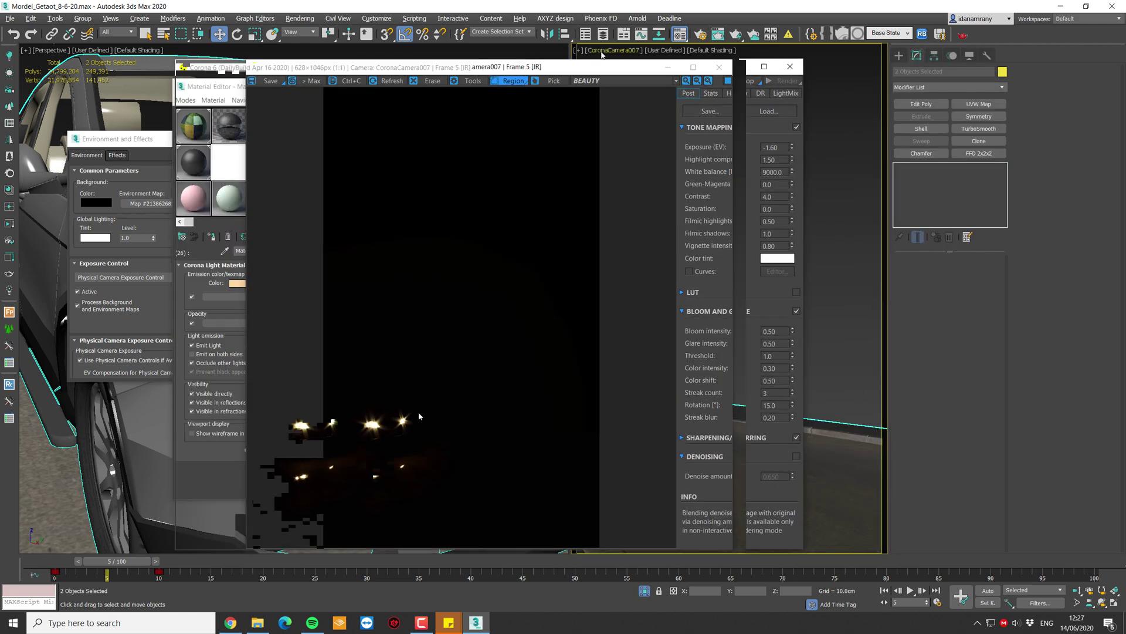
pyautogui.click(602, 51)
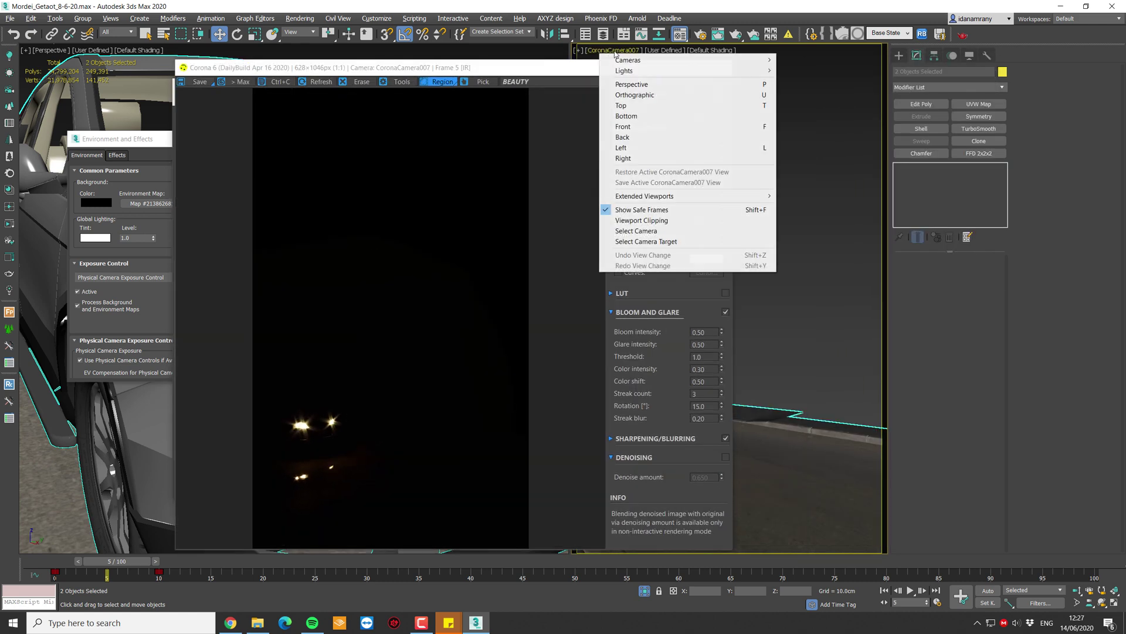
pyautogui.click(650, 234)
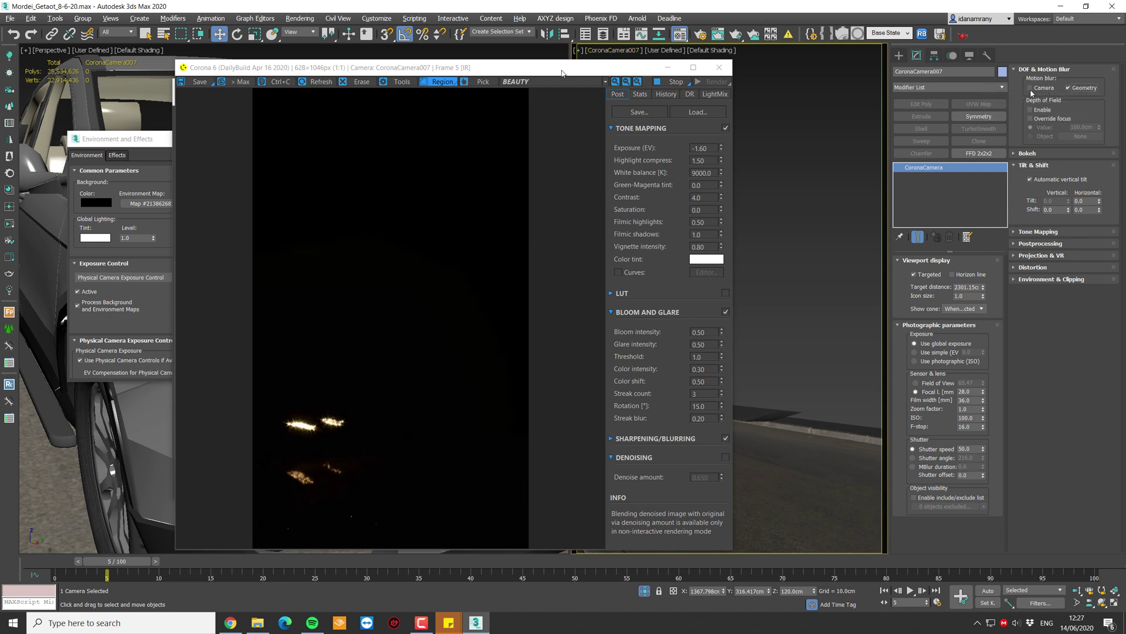
# - Move the render window clear of the camera parameters and set the camera's shutter speed to 20
pyautogui.moveTo(555, 68); pyautogui.dragTo(571, 39)
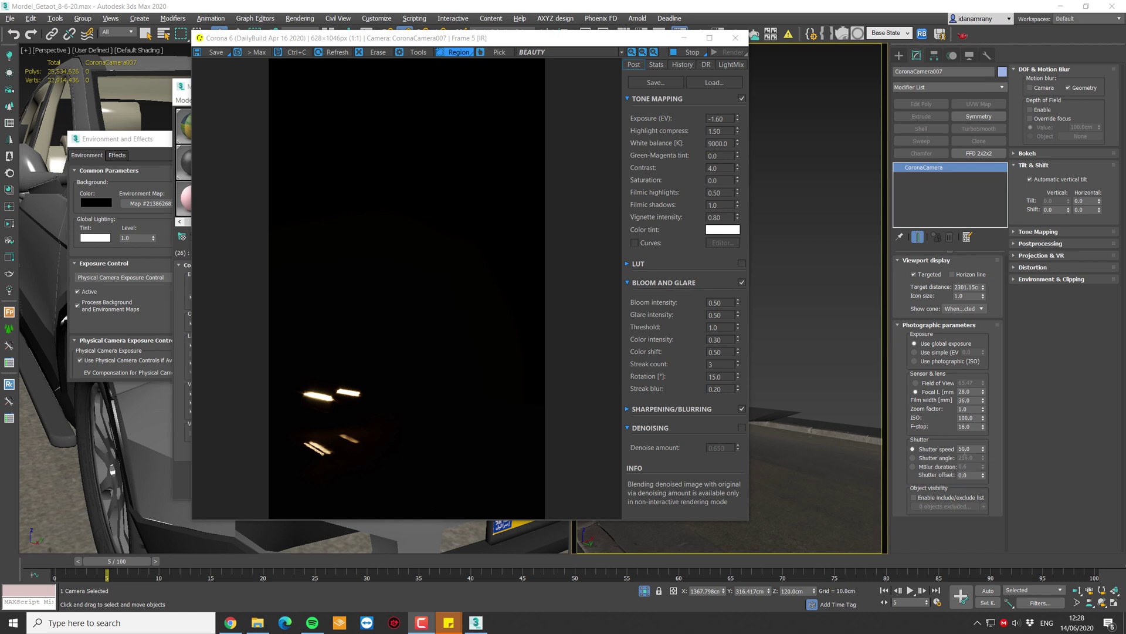
pyautogui.doubleClick(974, 448)
pyautogui.write('20')
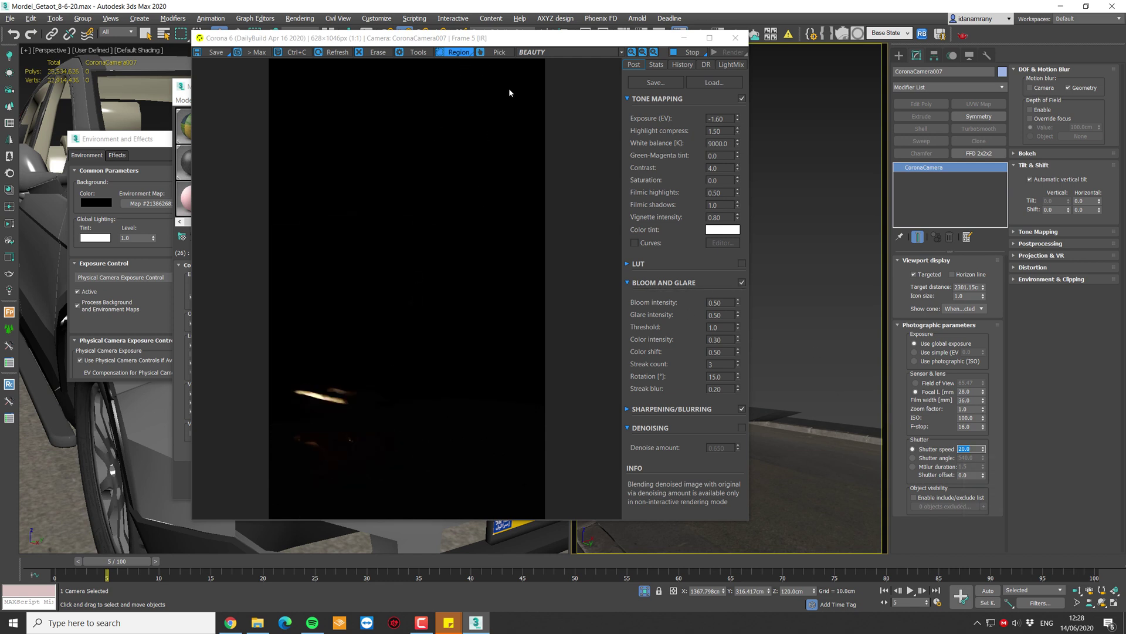
# - Draw a render region around the headlight trails and widen it to the image's far edge
pyautogui.moveTo(252, 360); pyautogui.dragTo(395, 438)
pyautogui.moveTo(430, 473); pyautogui.dragTo(455, 487)
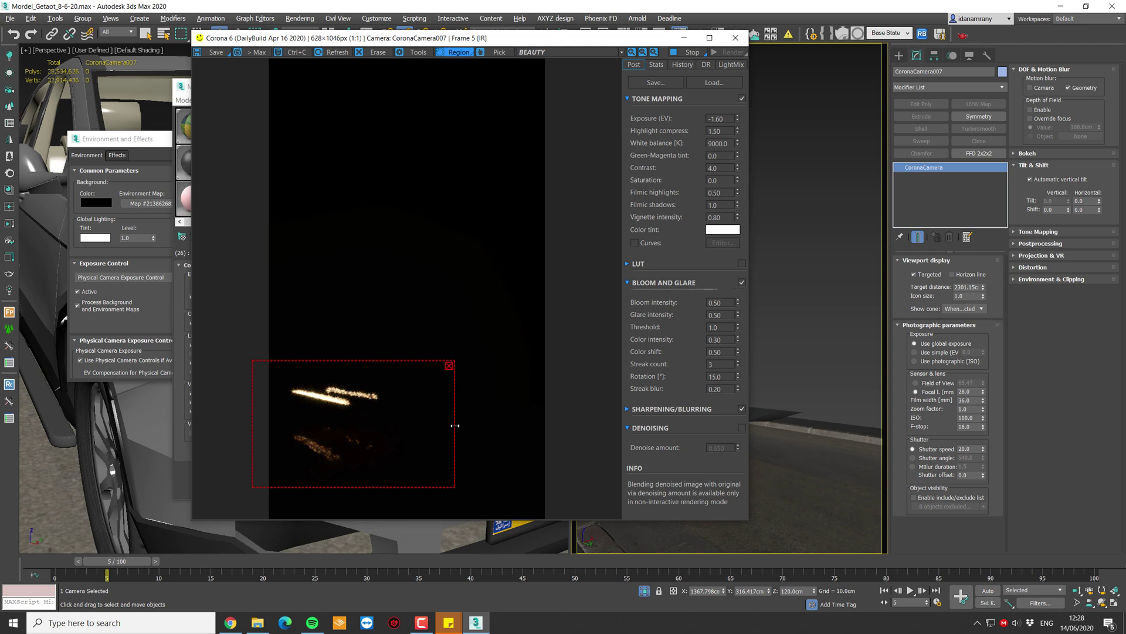
pyautogui.moveTo(455, 425); pyautogui.dragTo(546, 429)
# - Set the camera's shutter speed to 5 to lengthen the light trails
pyautogui.moveTo(973, 450); pyautogui.dragTo(931, 449)
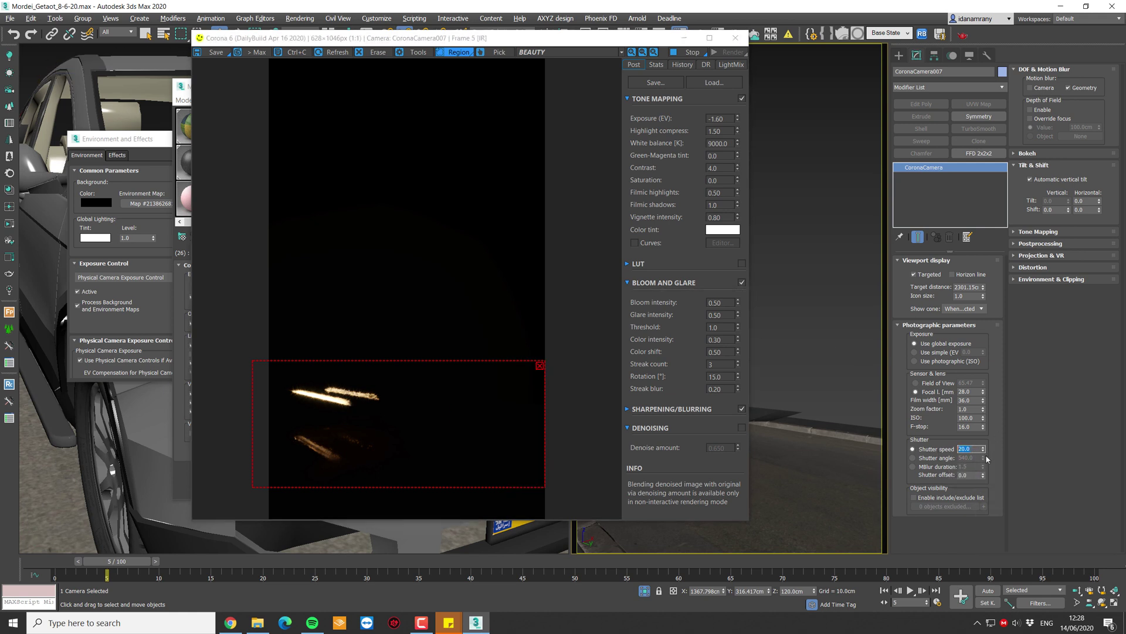
pyautogui.write('5')
pyautogui.press('Return')
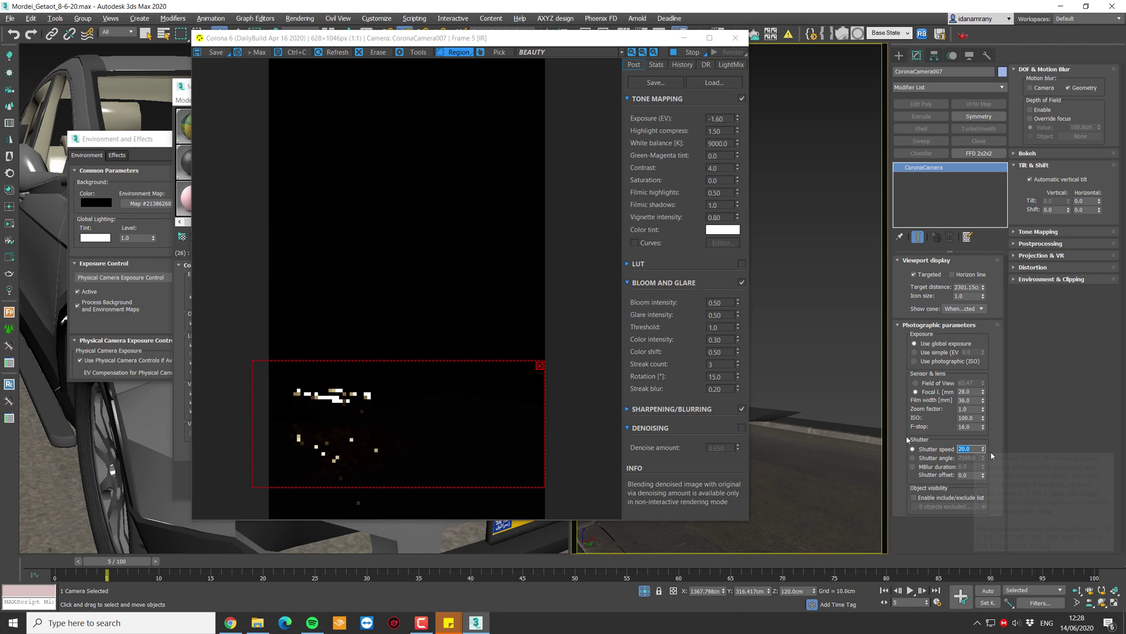
pyautogui.write('5')
pyautogui.press('Return')
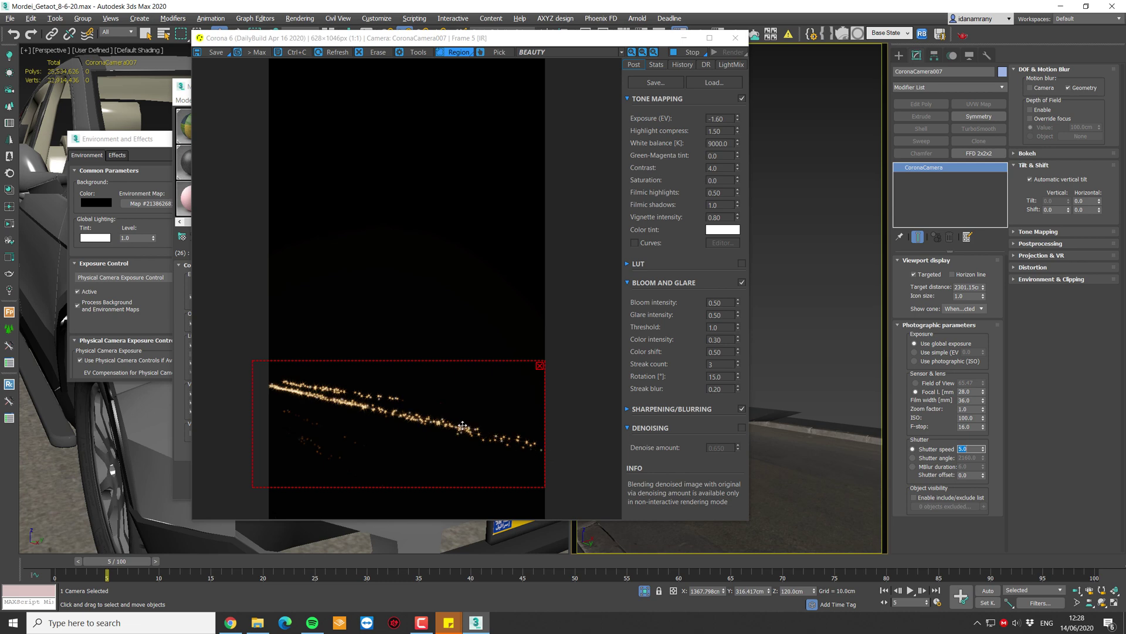
# - Examine the light trails up close in the interactive render for streak shape and noise
pyautogui.scroll(8, 457, 429)
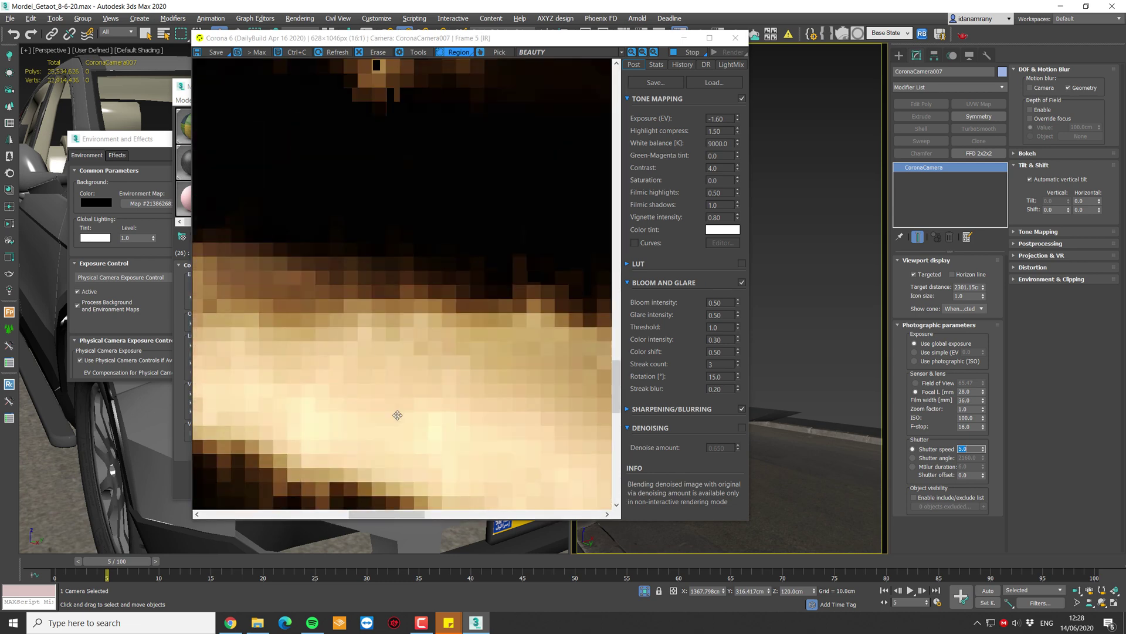
pyautogui.scroll(-1, 395, 409)
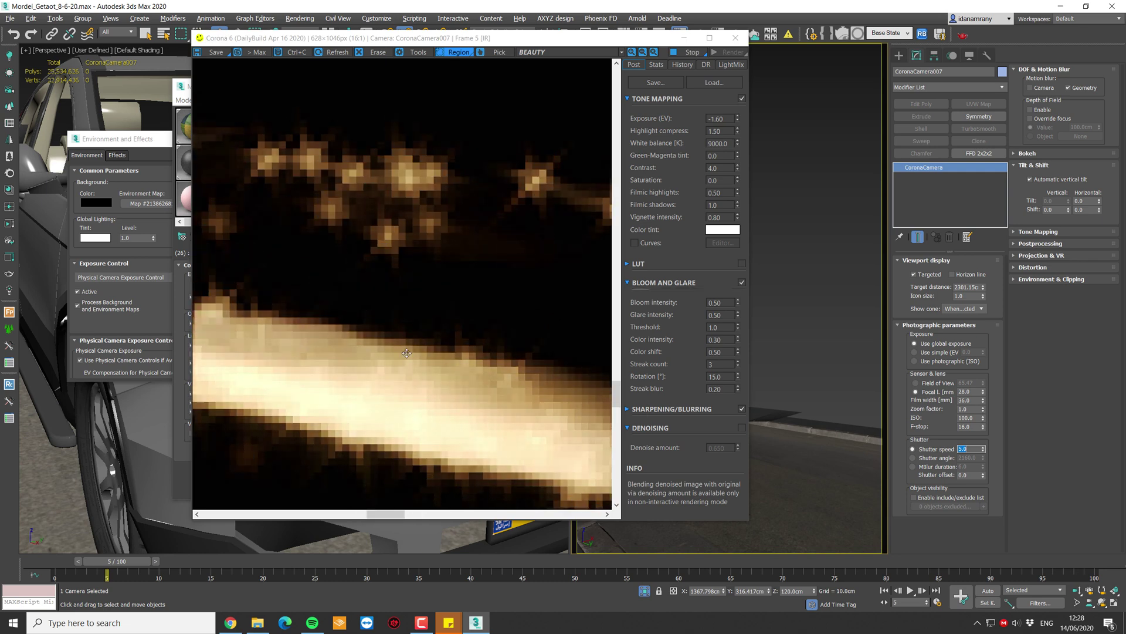
pyautogui.scroll(1, 502, 400)
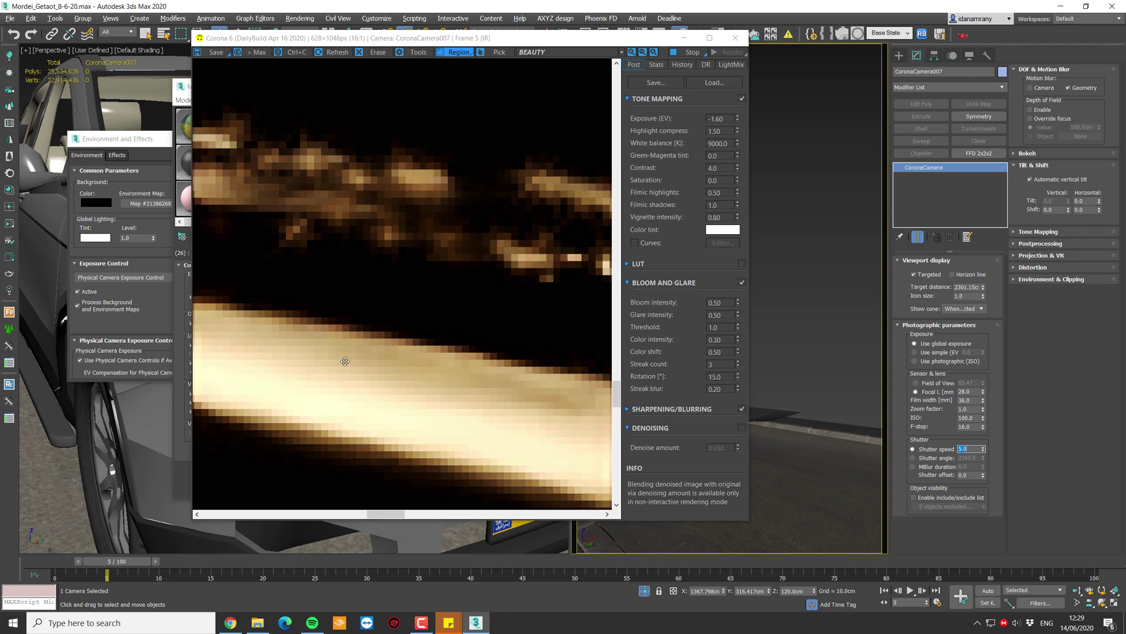
pyautogui.scroll(-1, 329, 370)
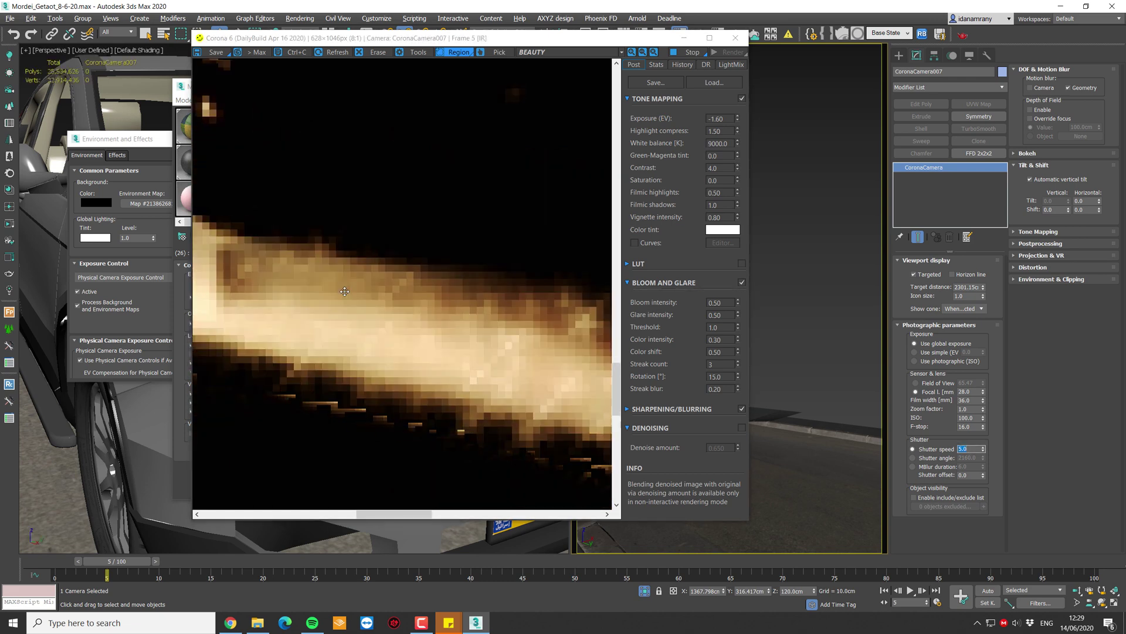
pyautogui.scroll(1, 344, 291)
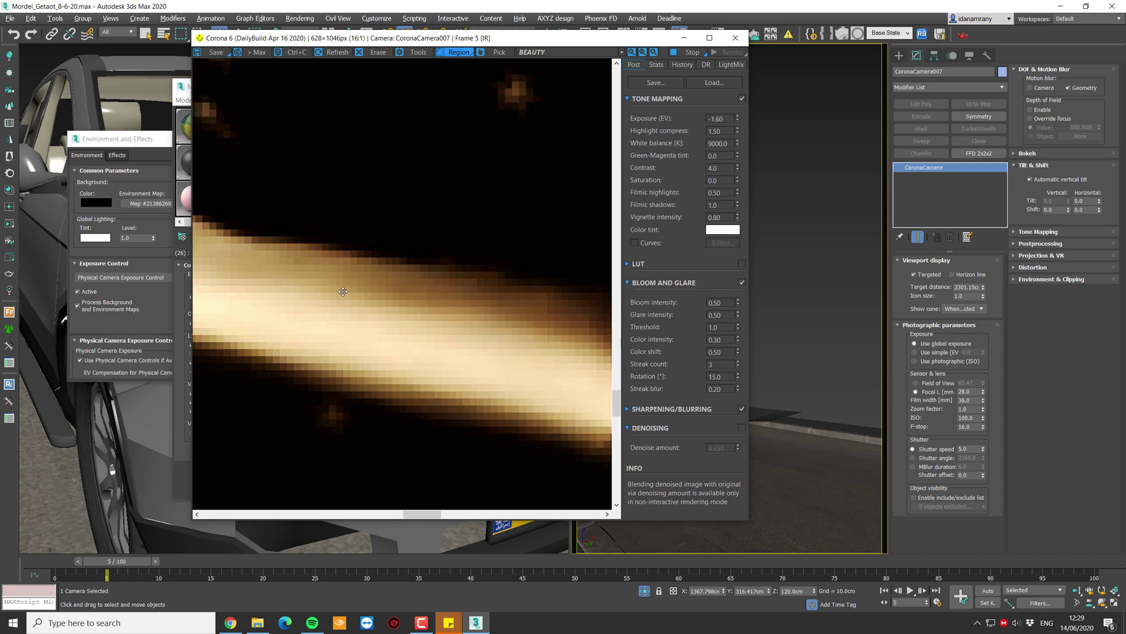
pyautogui.scroll(-1, 493, 351)
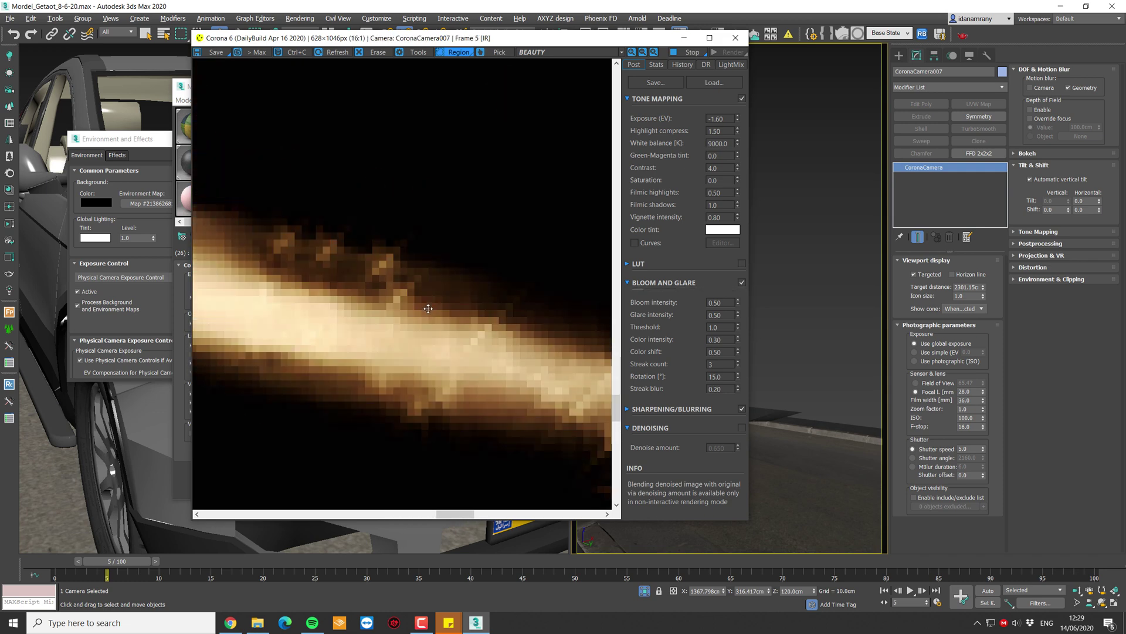
pyautogui.scroll(-1, 428, 309)
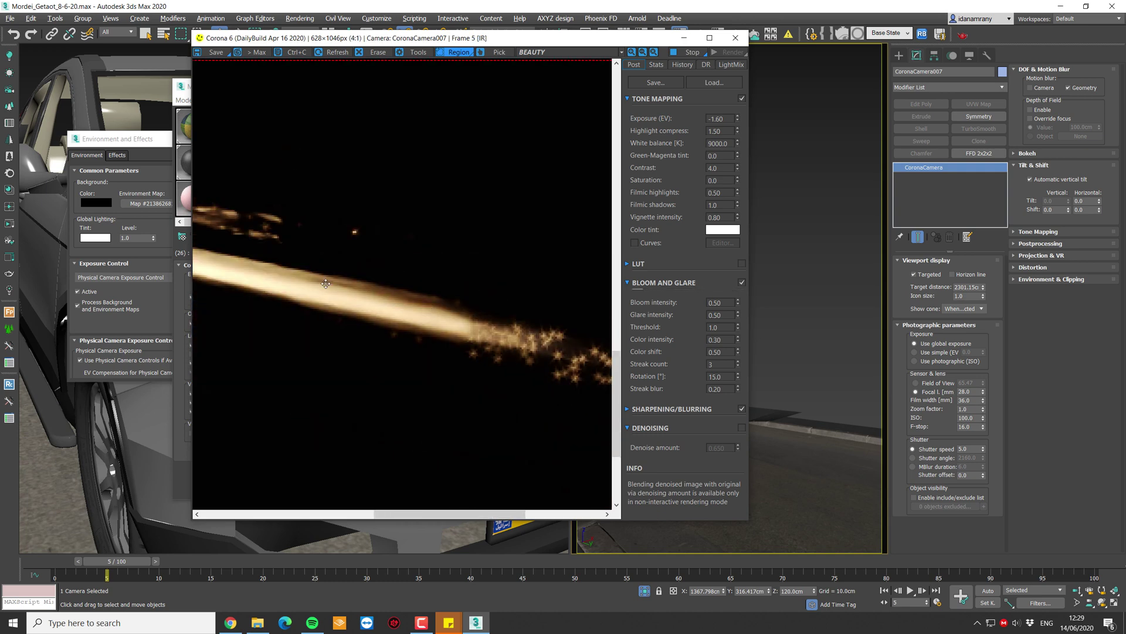
pyautogui.scroll(-1, 390, 301)
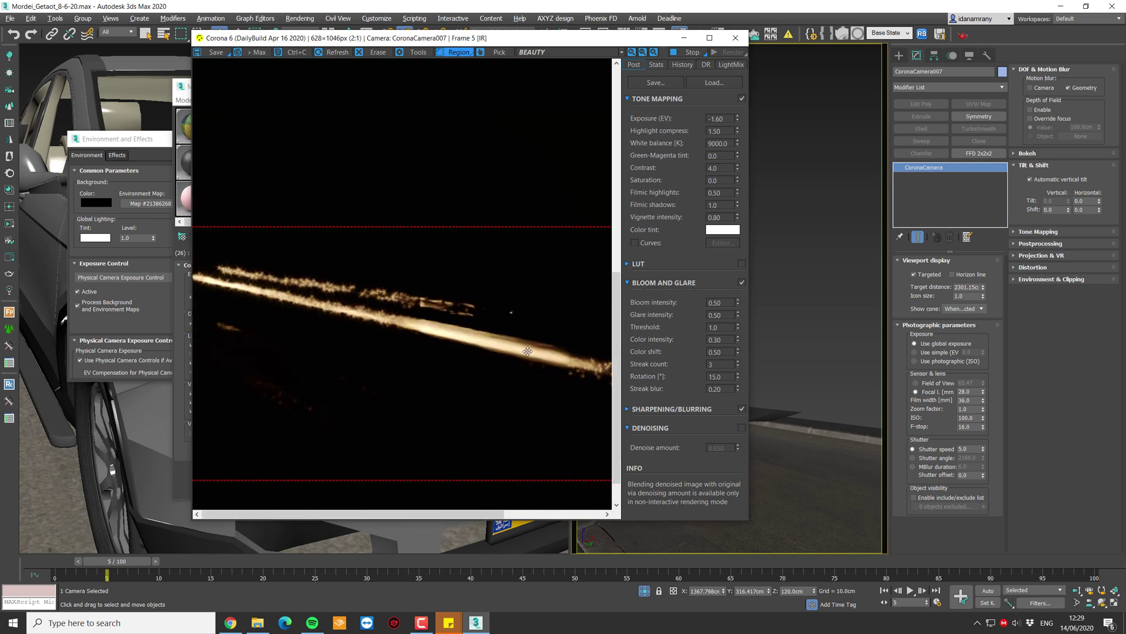
# - Stop the interactive render and unhide all objects without unhiding the layers
pyautogui.click(692, 52)
pyautogui.rightClick(805, 198)
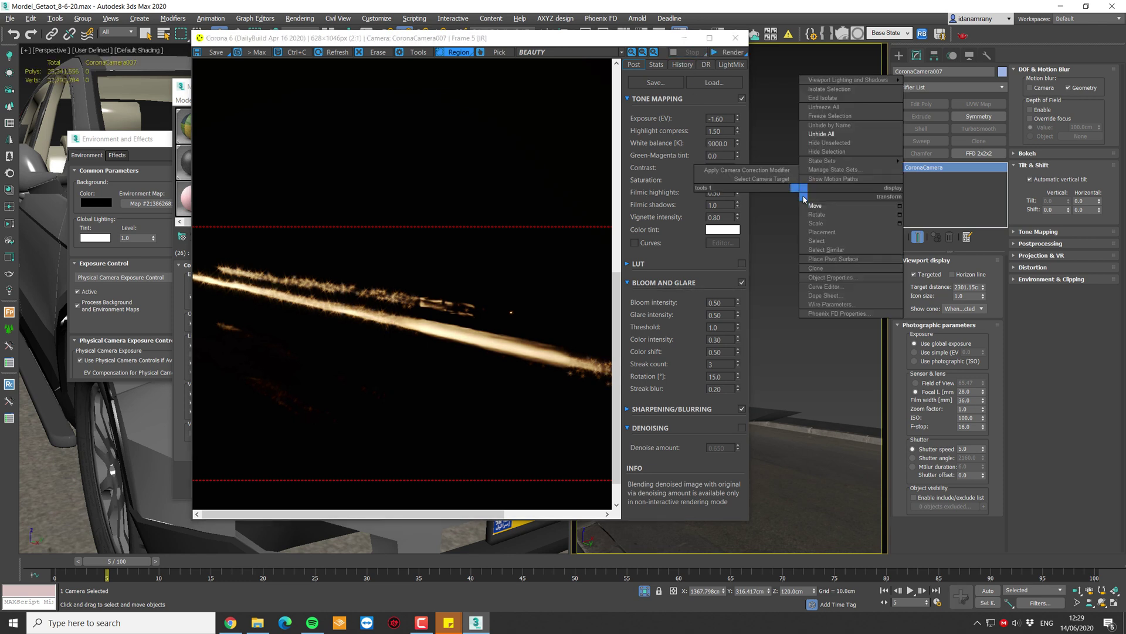
pyautogui.click(821, 134)
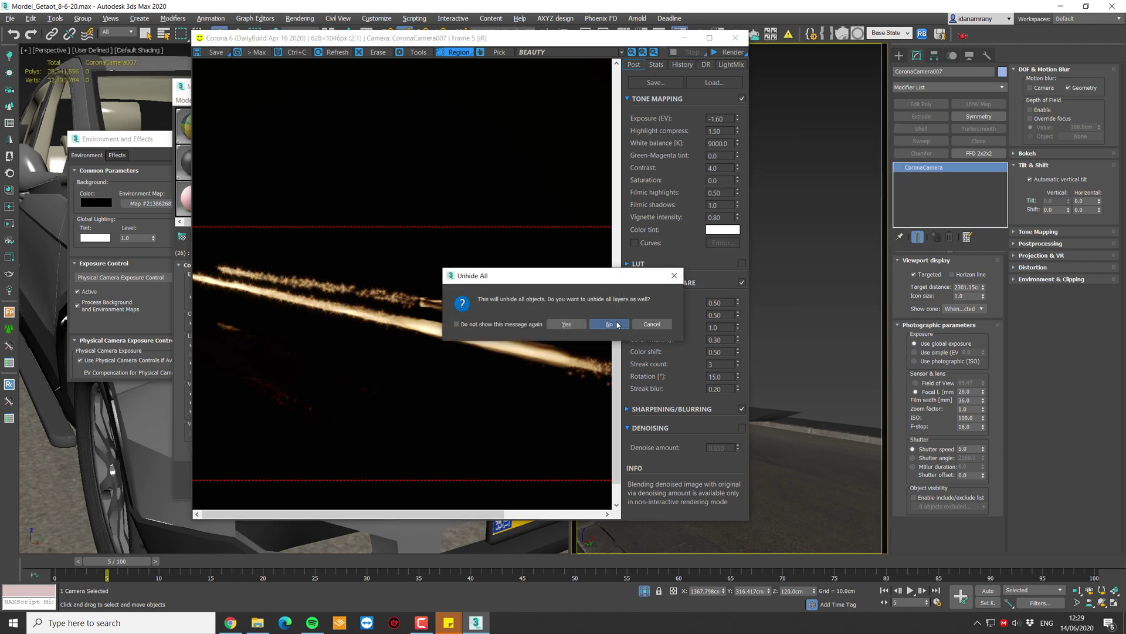
pyautogui.click(616, 323)
# - Clear the render region and restart the interactive render with the environment map turned back on
pyautogui.scroll(-1, 446, 276)
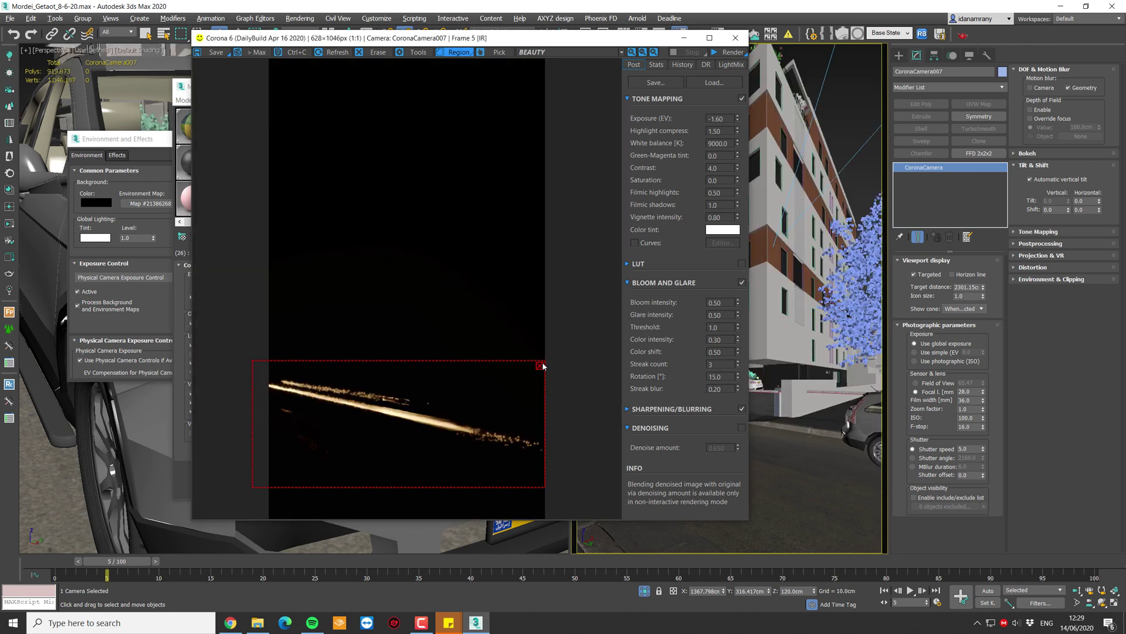
pyautogui.scroll(1, 280, 233)
pyautogui.scroll(-1, 279, 232)
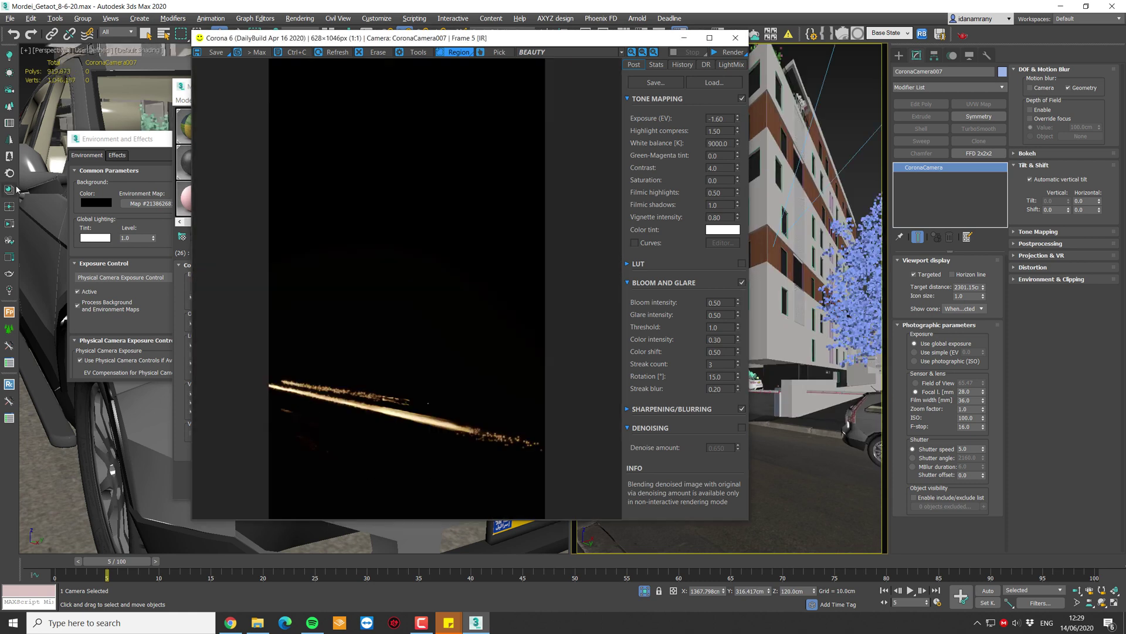
pyautogui.click(6, 224)
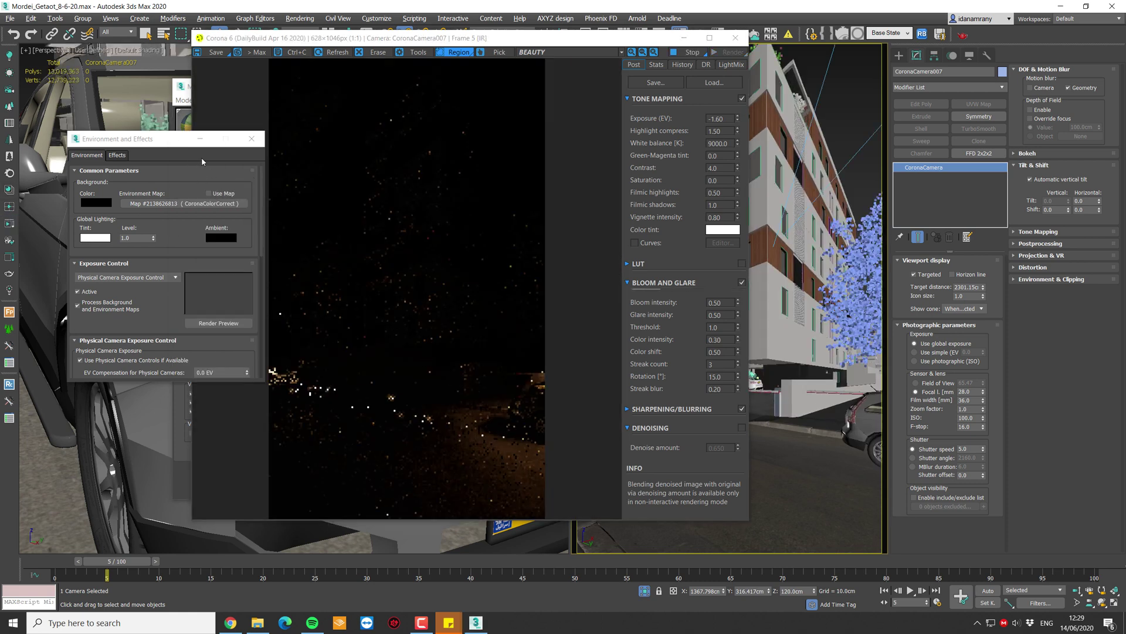
pyautogui.click(208, 193)
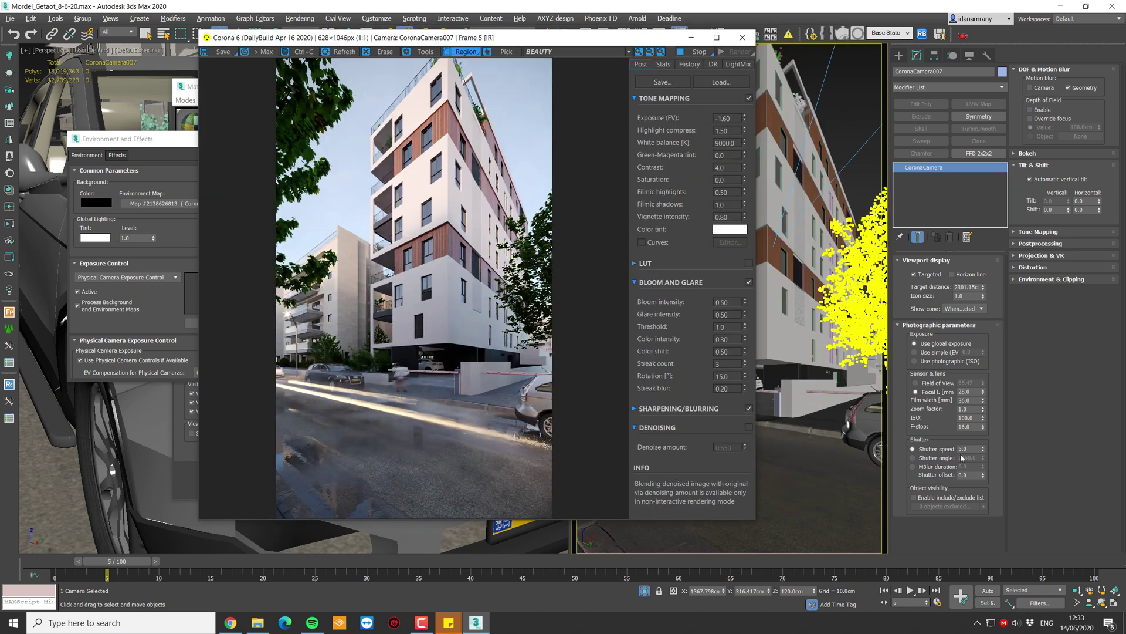
# - Set the camera's shutter speed to 25 and go to frame 7, with the render window moved off the camera viewport
pyautogui.click(957, 449)
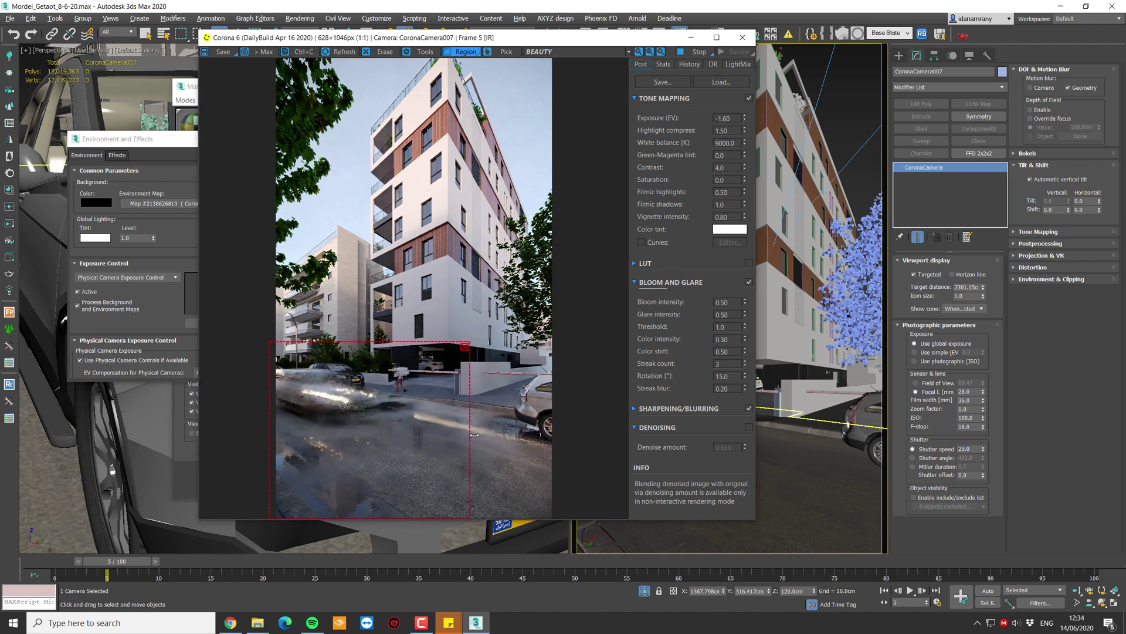
pyautogui.moveTo(119, 565); pyautogui.dragTo(129, 563)
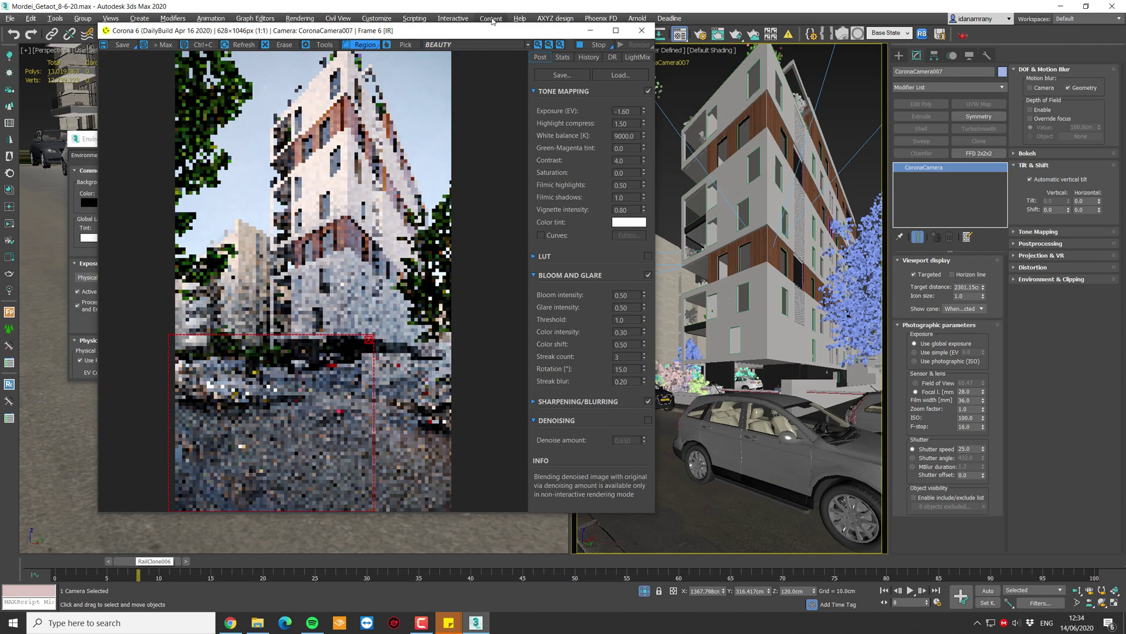
pyautogui.moveTo(481, 28); pyautogui.dragTo(392, 32)
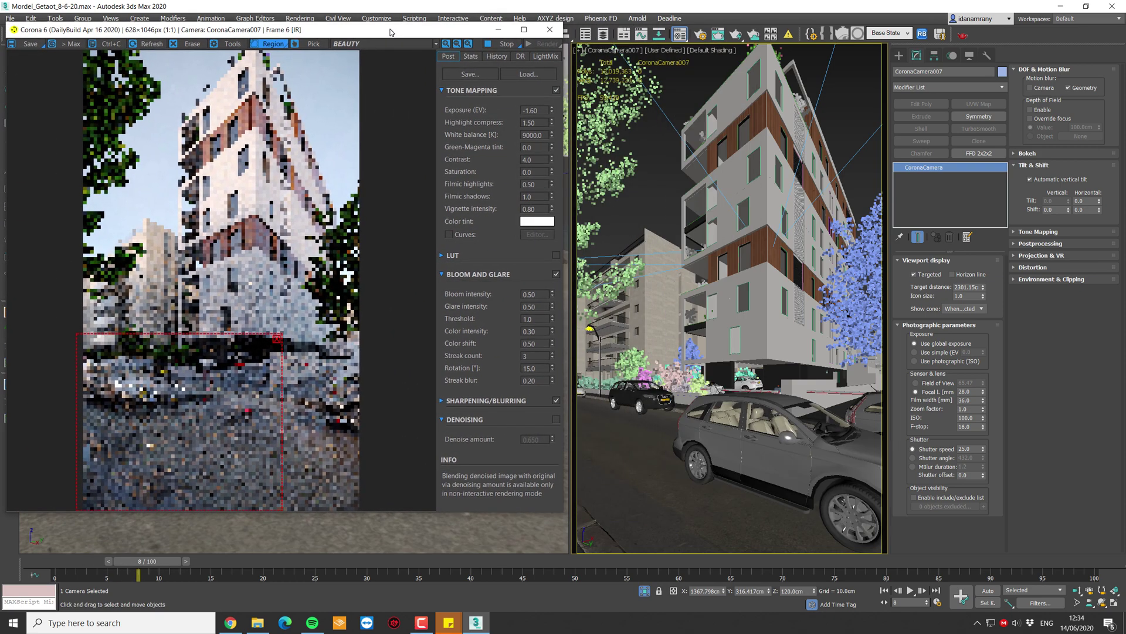
pyautogui.click(108, 561)
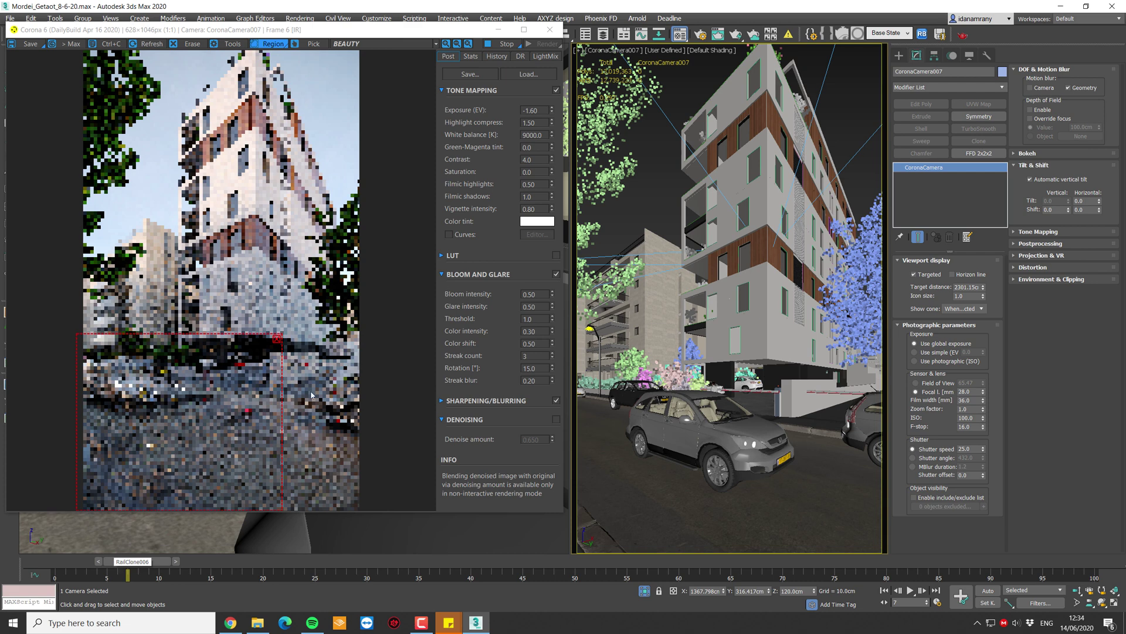
pyautogui.click(260, 341)
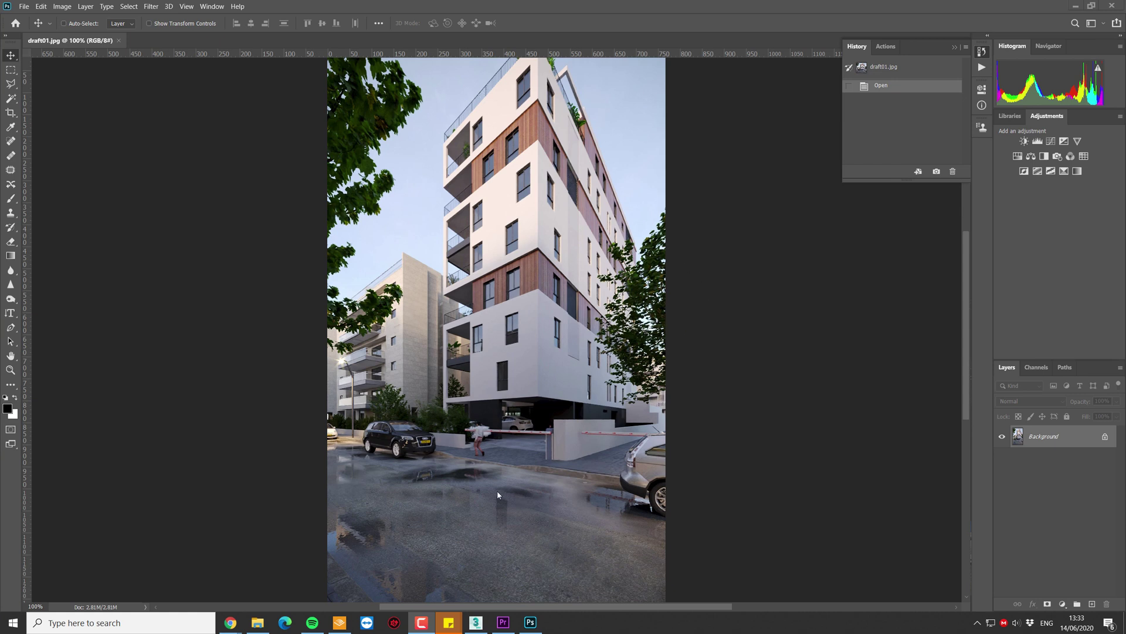
# - Bring a browser window over Photoshop and search Google for "light trail"
pyautogui.moveTo(1125, 27); pyautogui.dragTo(514, 128)
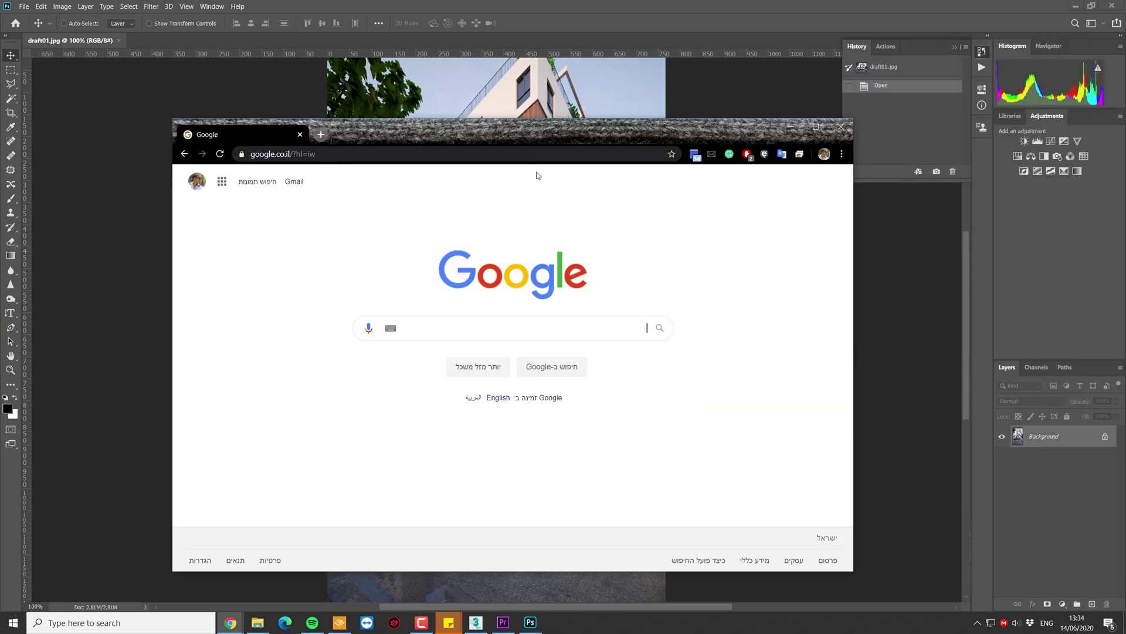
pyautogui.click(636, 326)
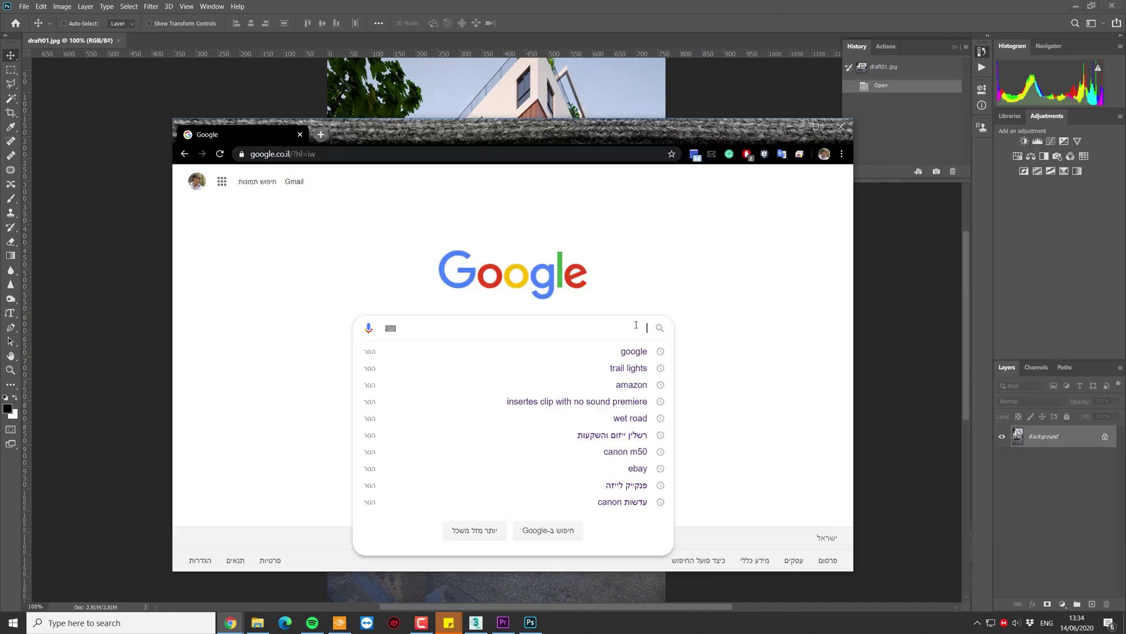
pyautogui.write('light')
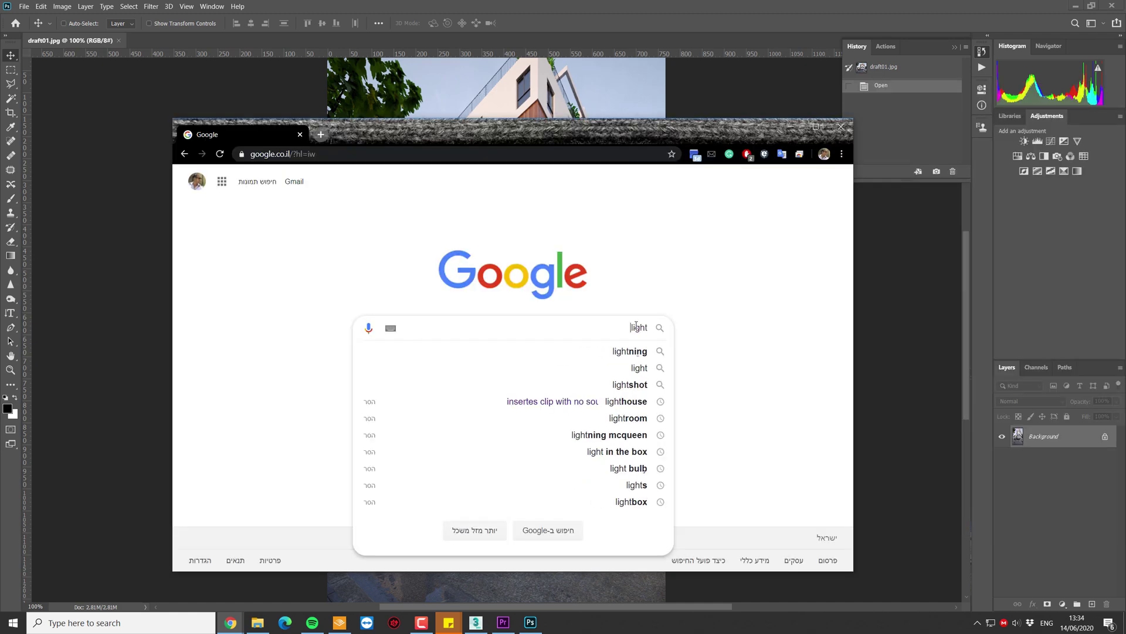
pyautogui.write(' trail')
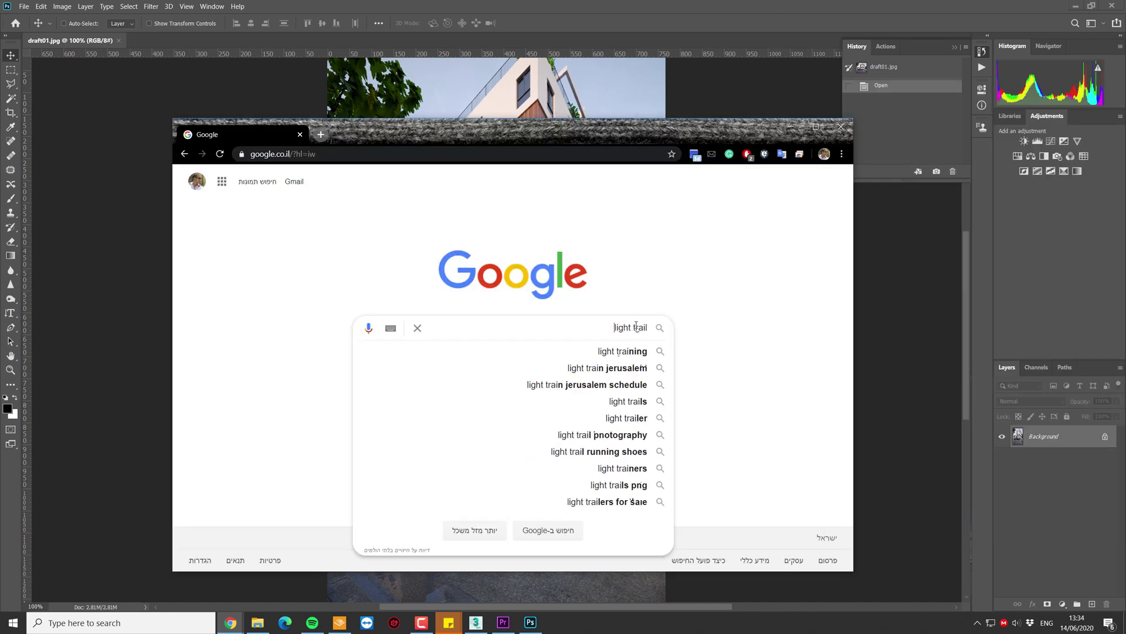
pyautogui.press('Return')
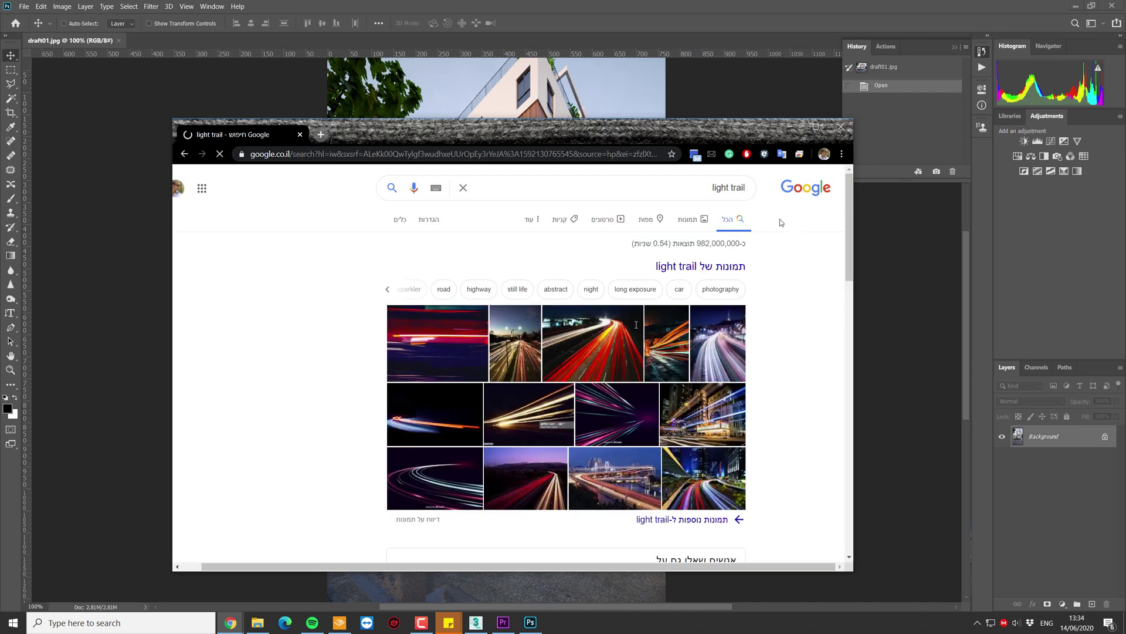
# - Browse the light trail image results and open the preview of the "Car Light Trails Ultra HD Desktop Background Wallpaper" picture
pyautogui.scroll(-5, 855, 216)
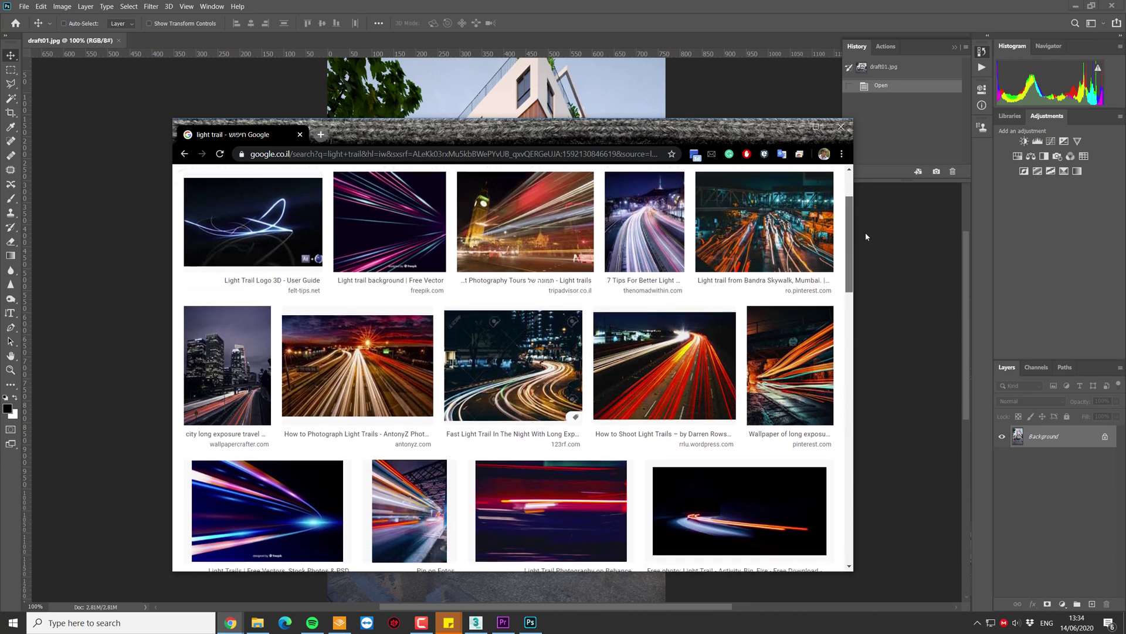
pyautogui.moveTo(866, 233); pyautogui.dragTo(868, 477)
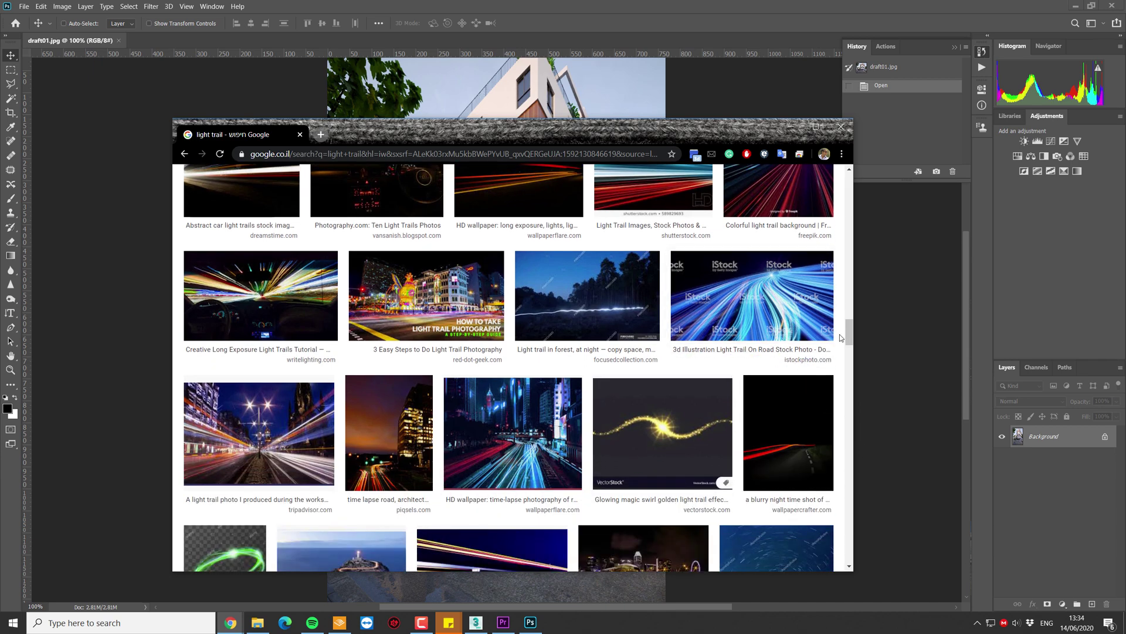
pyautogui.moveTo(854, 336); pyautogui.dragTo(860, 375)
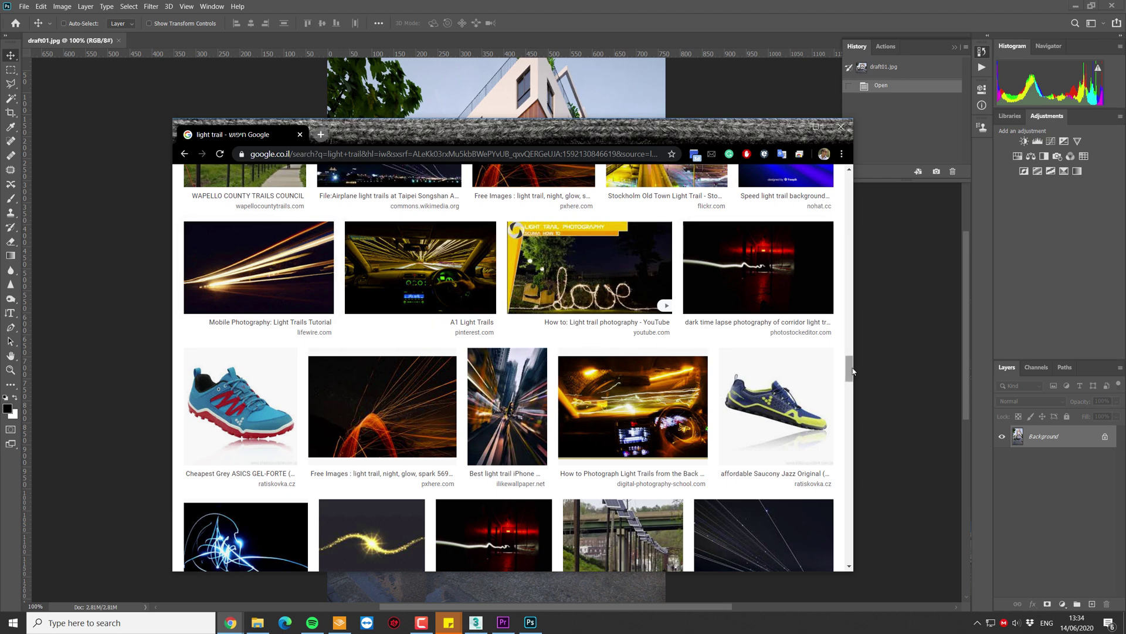
pyautogui.moveTo(853, 371); pyautogui.dragTo(857, 489)
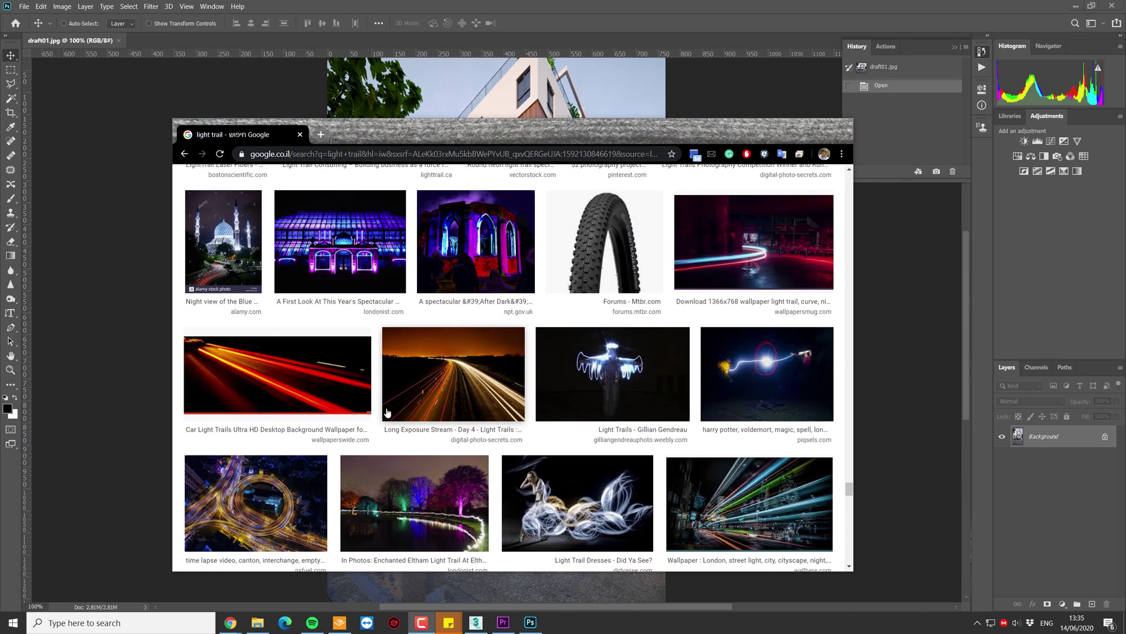
pyautogui.click(306, 382)
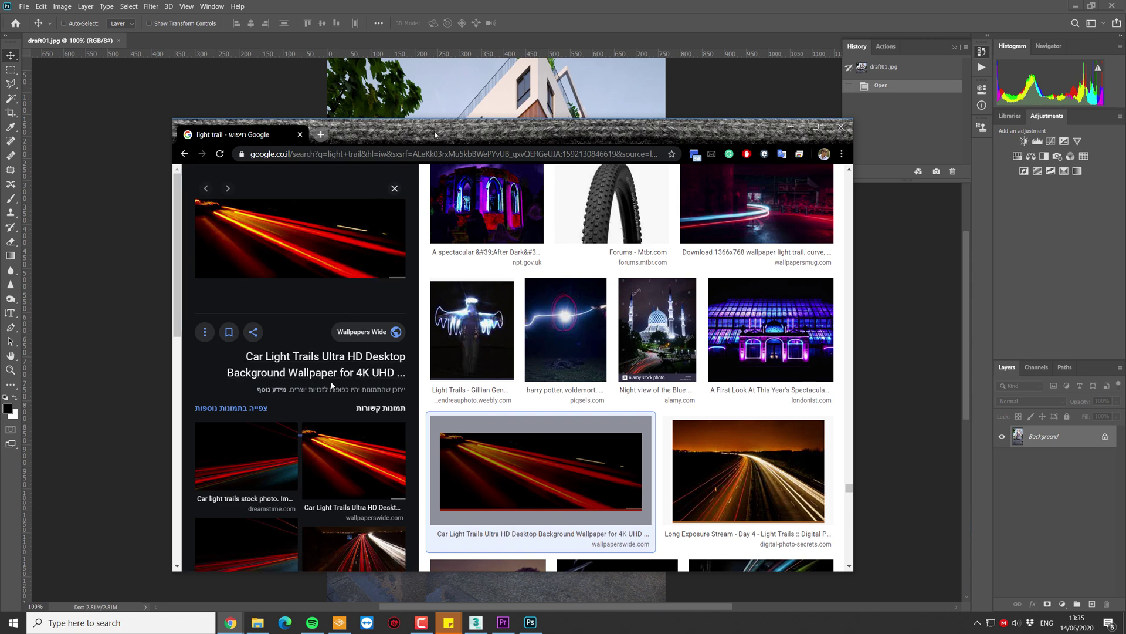
# - Copy the previewed car light trails picture from the browser and paste it into draft01.jpg in Photoshop
pyautogui.moveTo(435, 135); pyautogui.dragTo(452, 135)
pyautogui.rightClick(389, 248)
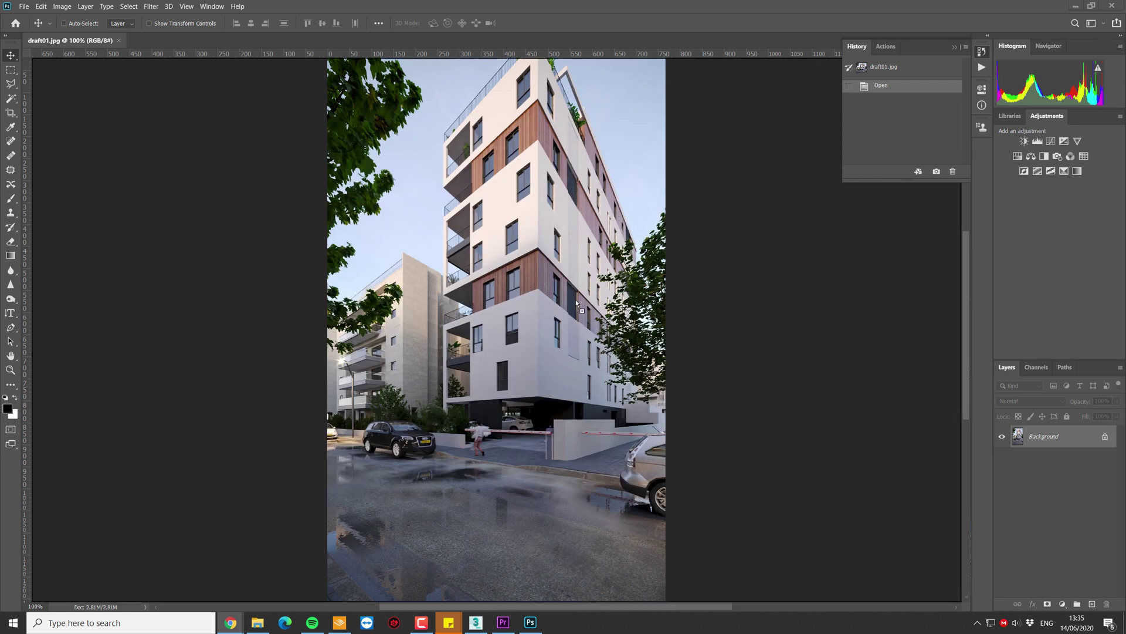
pyautogui.hotkey('ctrl', 'v')
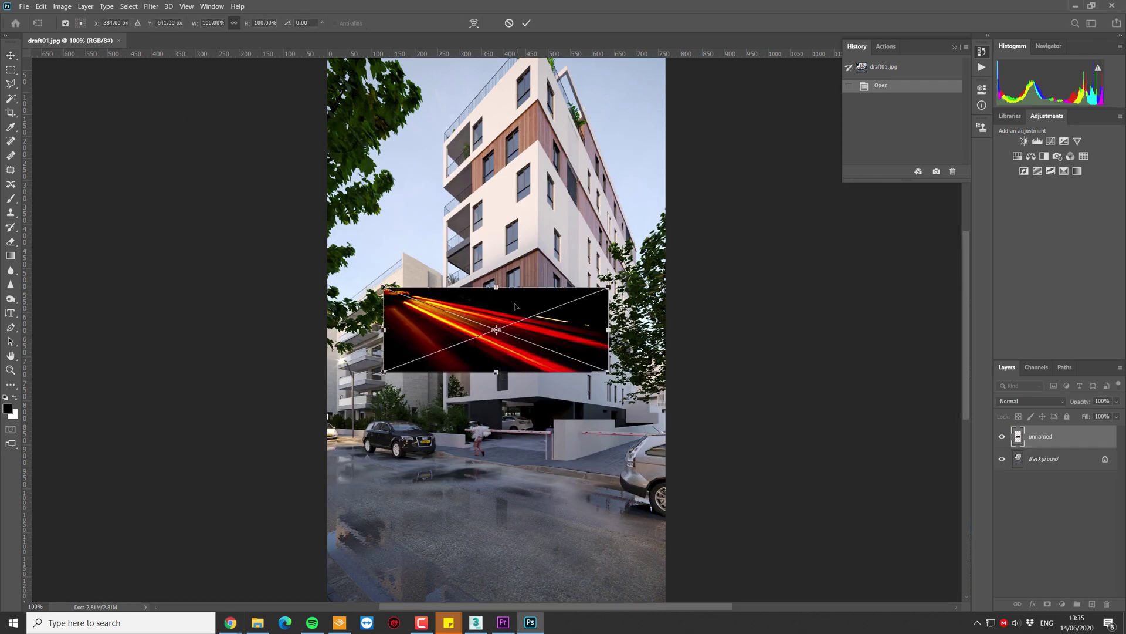
# - Enlarge the pasted light-trail picture to about 221%, rotate it about 2° and place it over the street with the trails following the road
pyautogui.moveTo(515, 306); pyautogui.dragTo(434, 478)
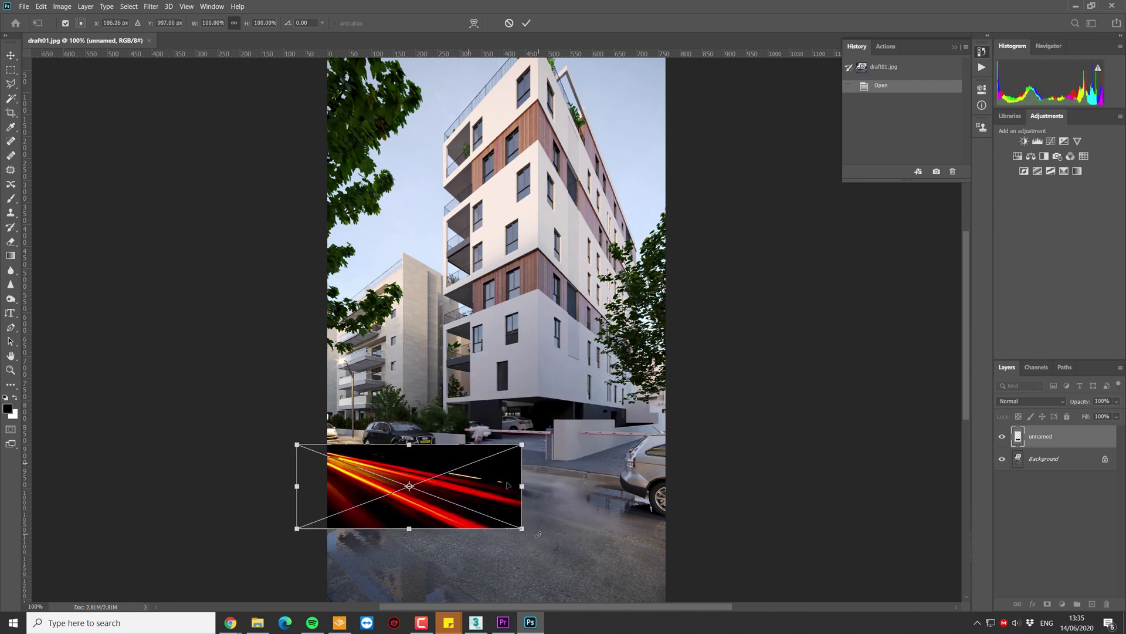
pyautogui.moveTo(538, 534); pyautogui.dragTo(538, 537)
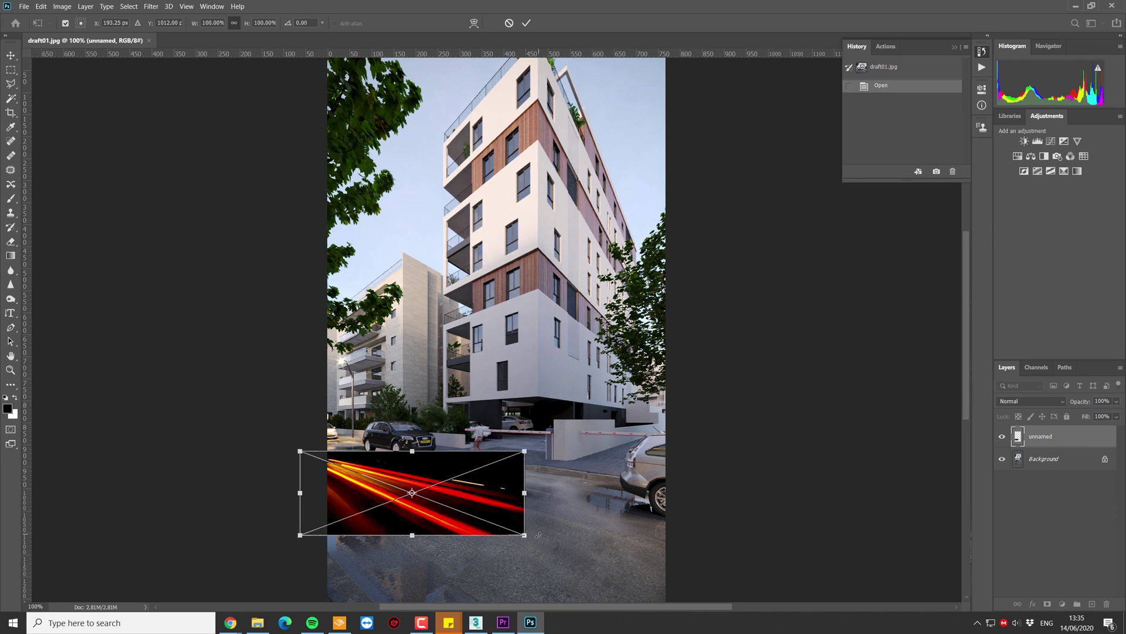
pyautogui.moveTo(527, 456); pyautogui.dragTo(693, 426)
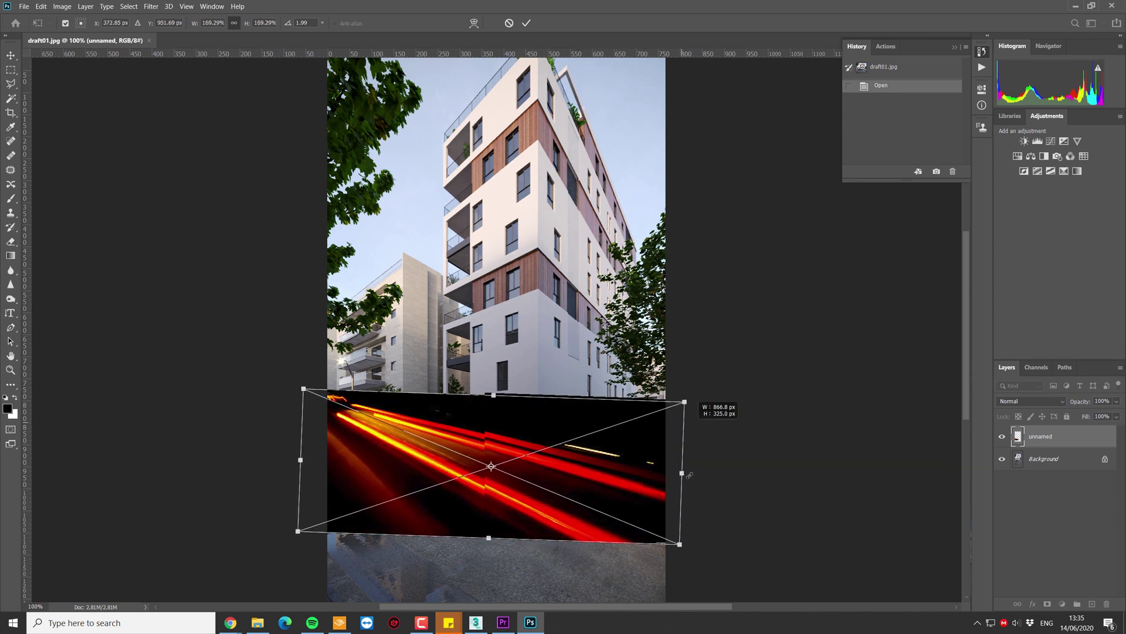
pyautogui.moveTo(684, 545); pyautogui.dragTo(802, 608)
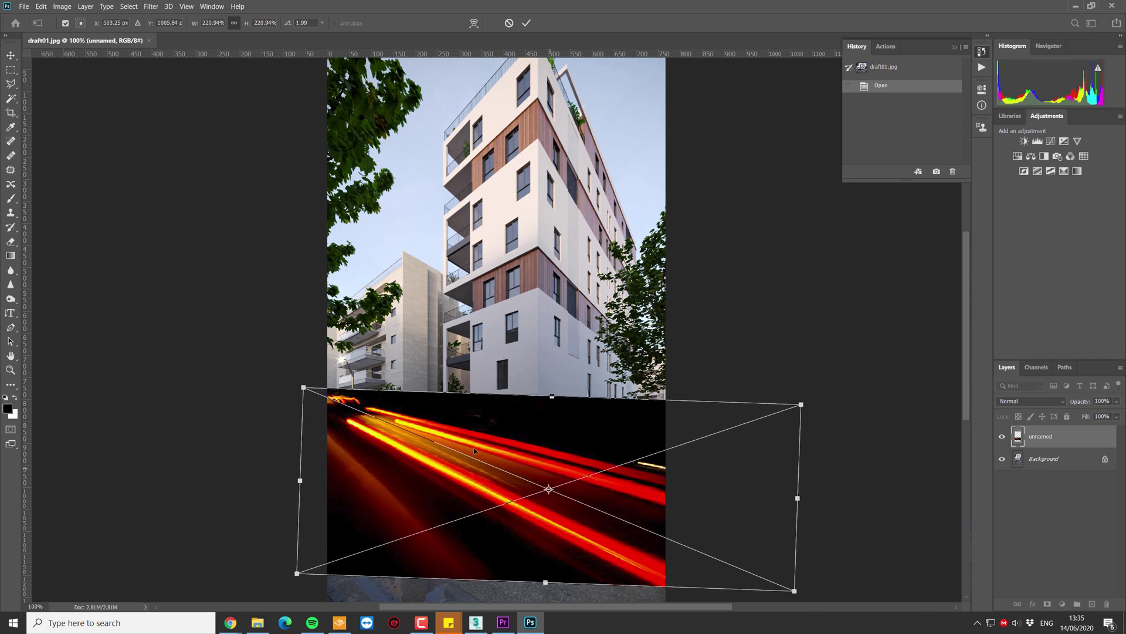
pyautogui.moveTo(451, 449); pyautogui.dragTo(389, 478)
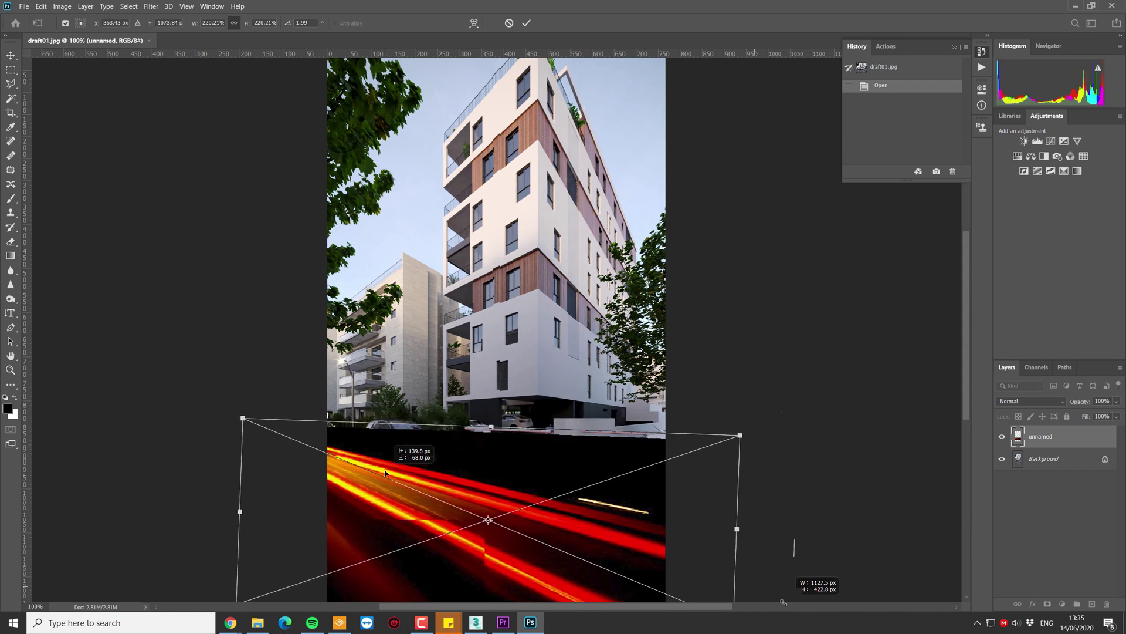
pyautogui.press('Return')
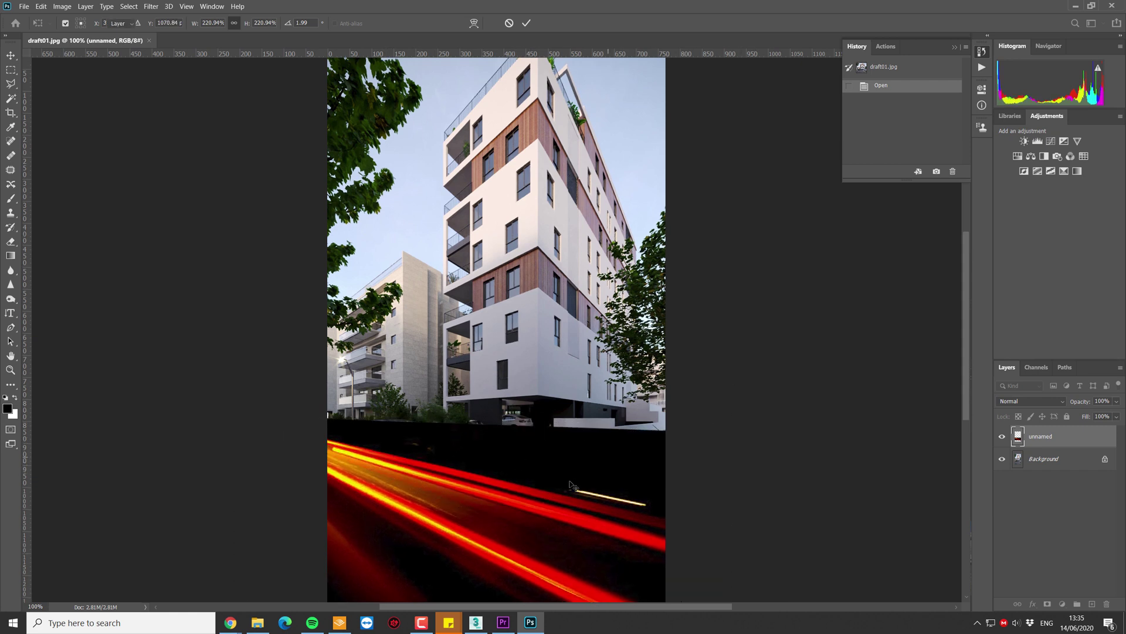
# - Compare blend modes on the light-trail layer and set it to Screen
pyautogui.click(1032, 405)
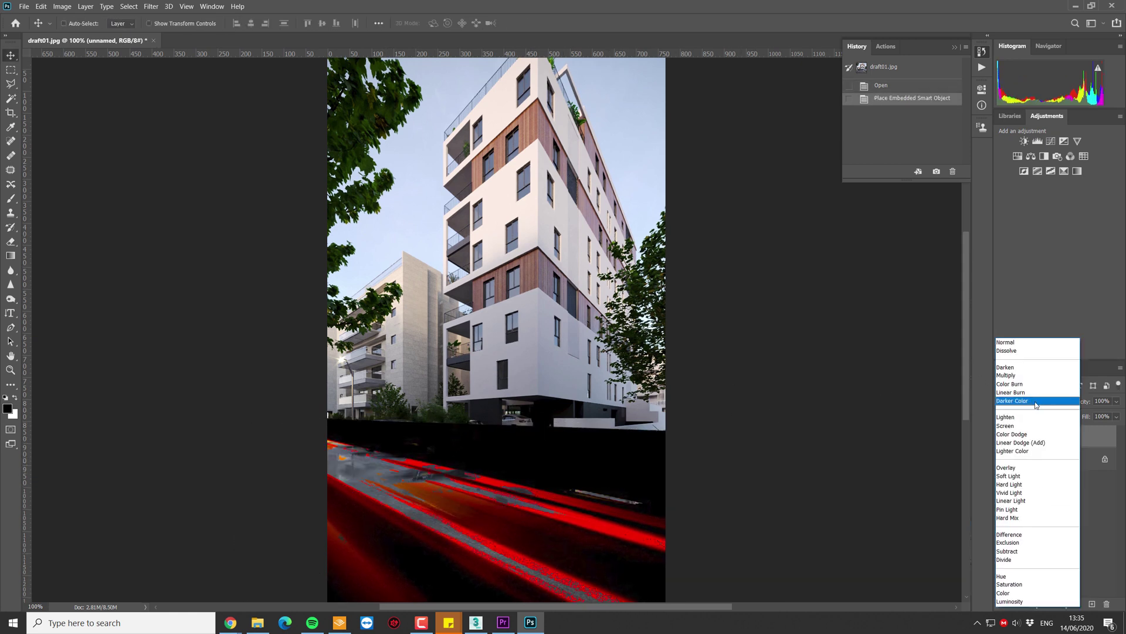
pyautogui.click(1026, 370)
pyautogui.press('Down')
pyautogui.press('Down')
pyautogui.press('Down')
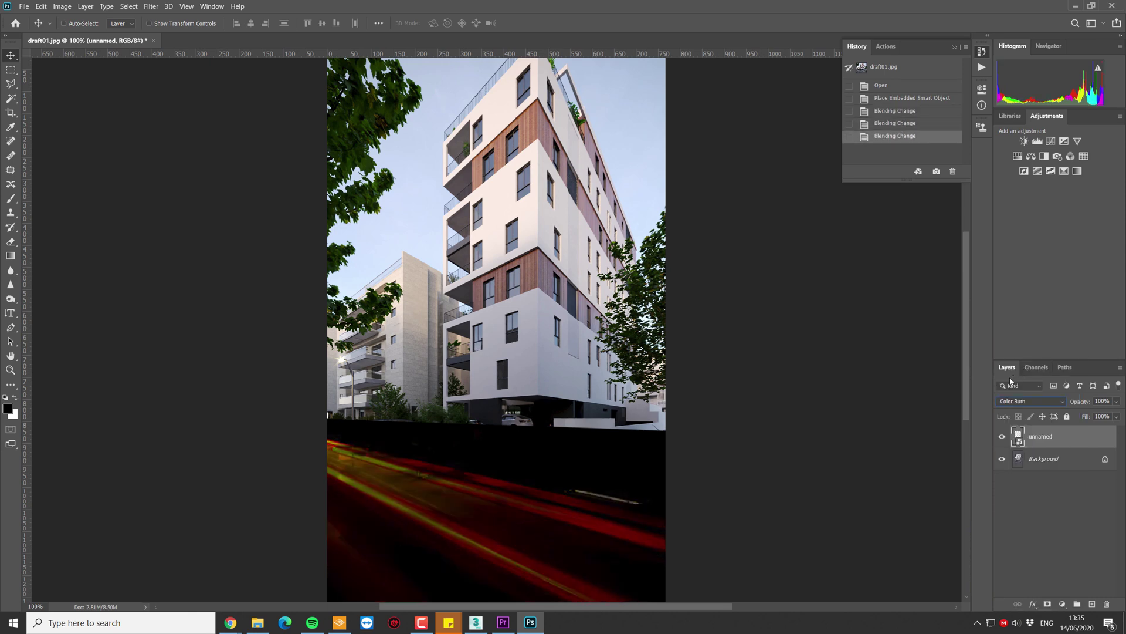
pyautogui.press('Up')
pyautogui.press('Up')
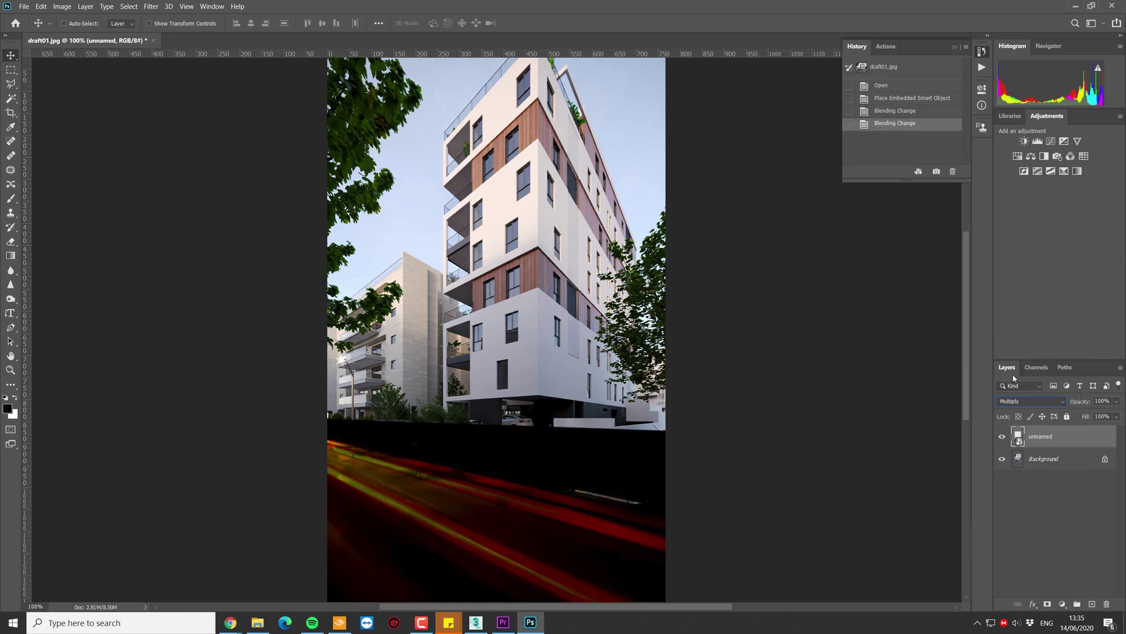
pyautogui.press('Down')
pyautogui.press('Down')
pyautogui.press('Down')
pyautogui.press('Down')
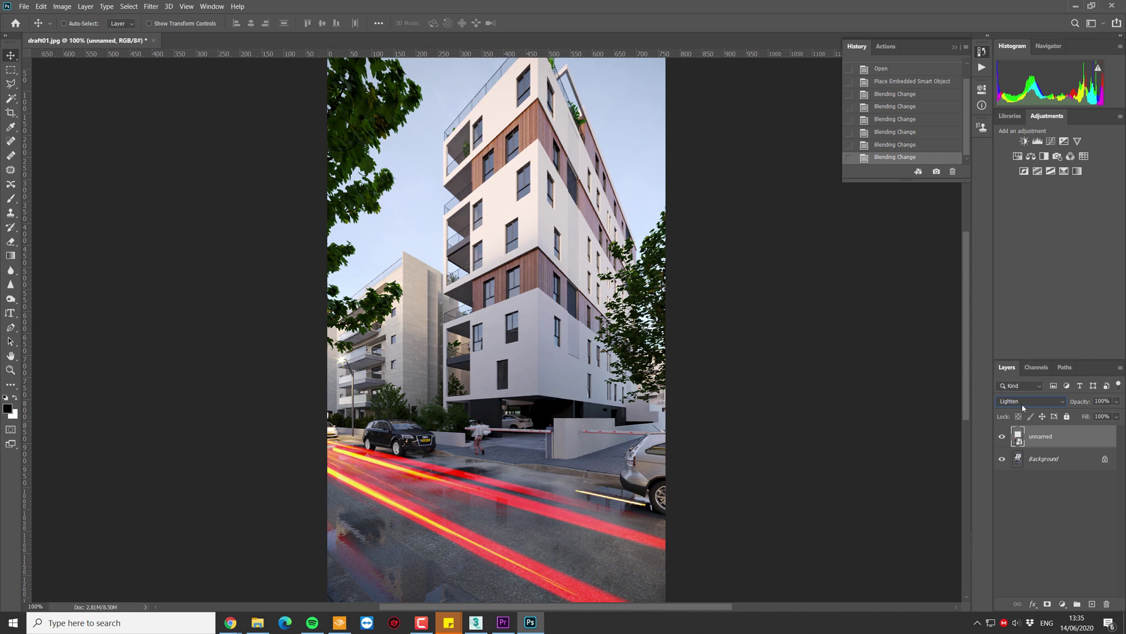
pyautogui.press('Down')
pyautogui.press('Down')
pyautogui.press('Down')
pyautogui.press('Down')
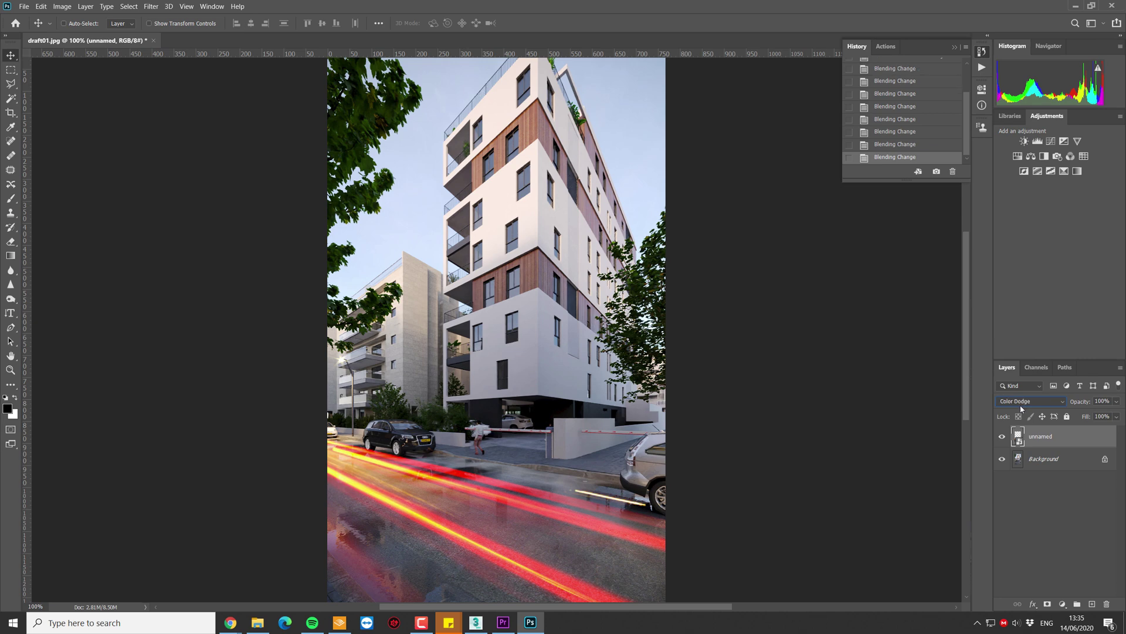
pyautogui.press('Down')
pyautogui.press('Down')
pyautogui.press('Down')
pyautogui.press('Down')
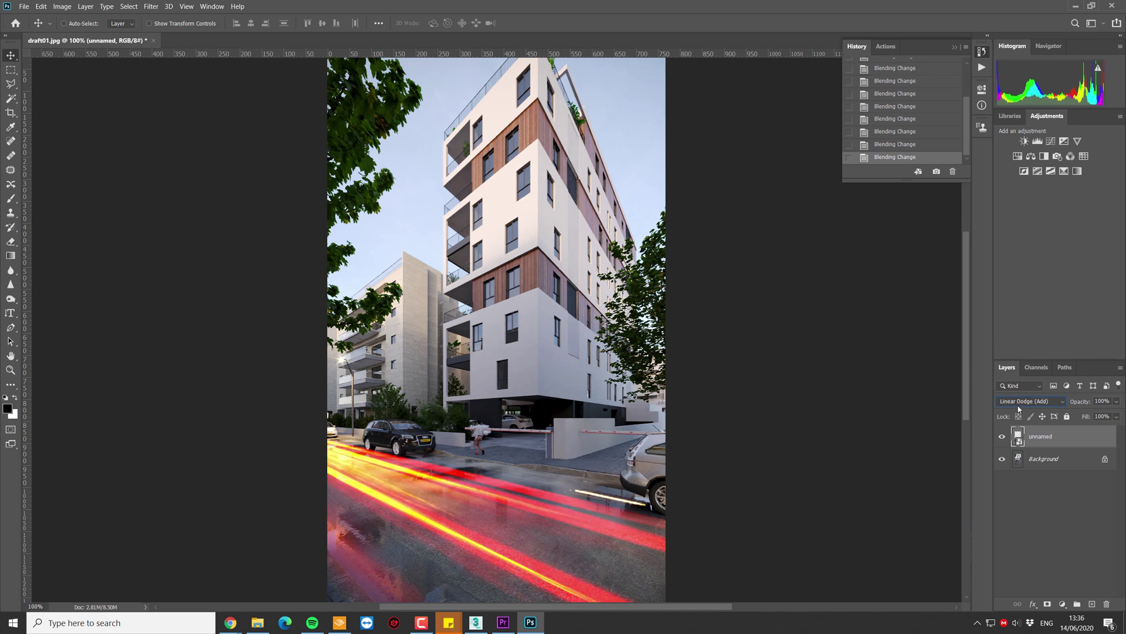
pyautogui.press('Down')
pyautogui.press('Down')
pyautogui.press('Down')
pyautogui.press('Down')
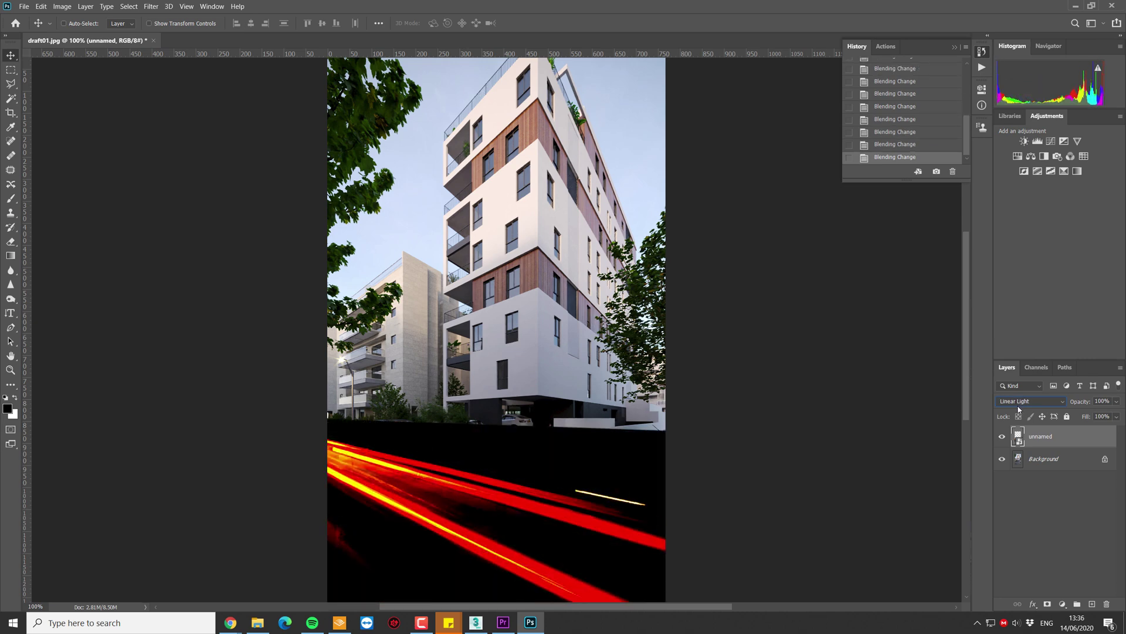
pyautogui.press('Up')
pyautogui.press('Up')
pyautogui.press('Up')
pyautogui.press('Up')
pyautogui.press('Up')
pyautogui.press('Down')
pyautogui.press('Down')
pyautogui.press('Down')
pyautogui.press('Up')
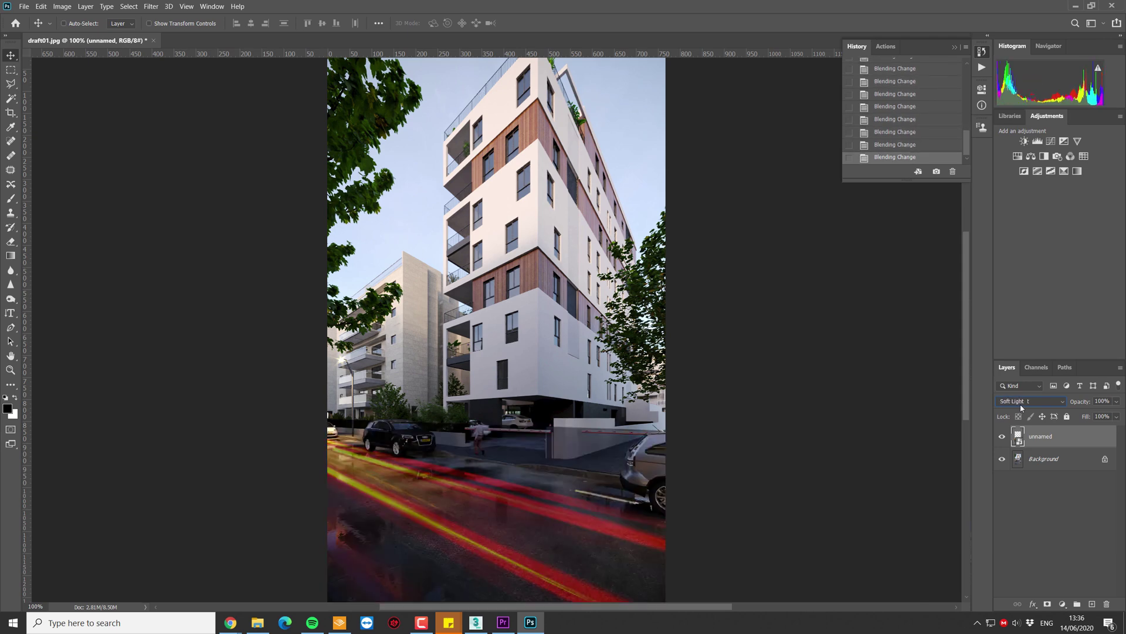
pyautogui.press('Up')
pyautogui.press('Up')
pyautogui.press('Up')
pyautogui.press('Up')
pyautogui.press('Up')
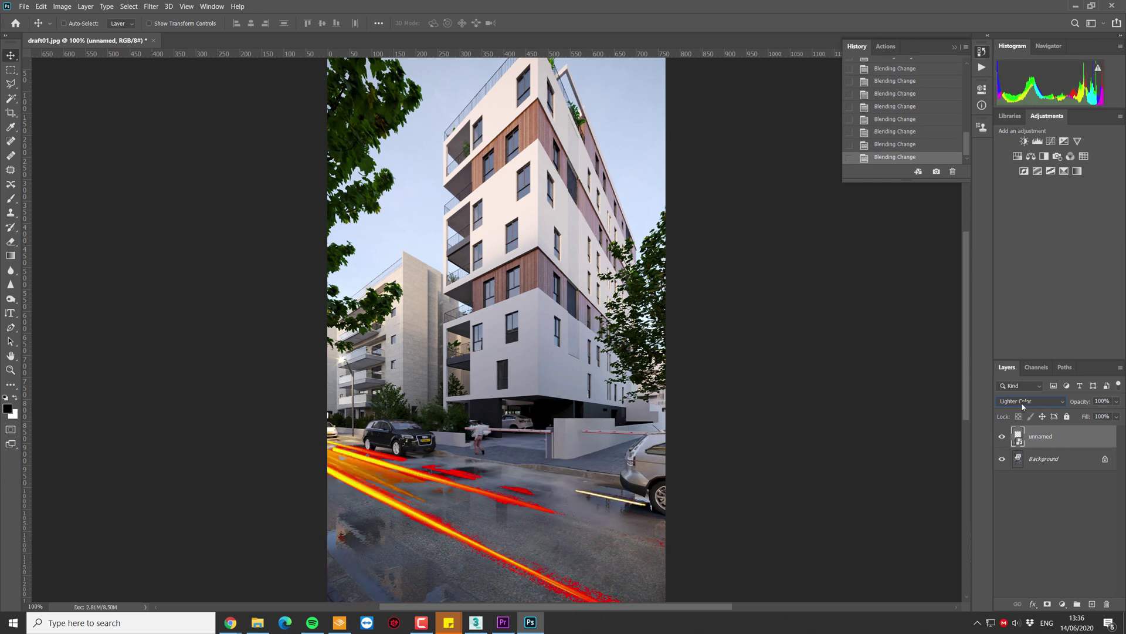
pyautogui.press('Up')
pyautogui.press('Up')
pyautogui.press('Up')
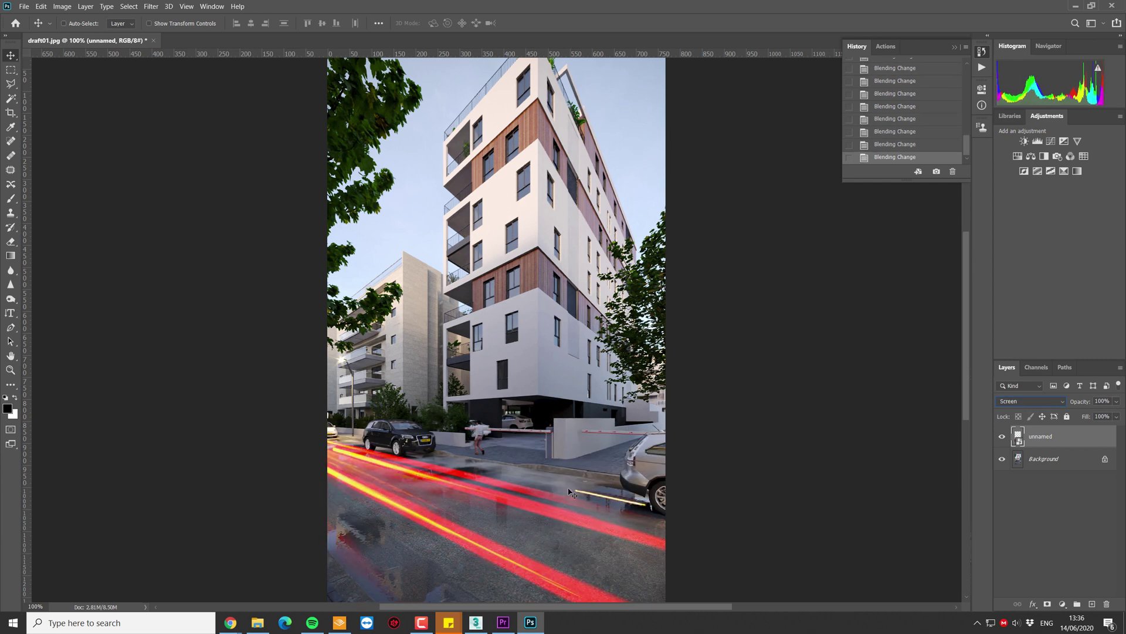
# - Shift the light-trail layer slightly down over the road and adjust its opacity
pyautogui.moveTo(465, 485)
pyautogui.mouseDown()
pyautogui.moveTo(416, 449)
pyautogui.moveTo(464, 478)
pyautogui.moveTo(468, 497)
pyautogui.mouseUp()
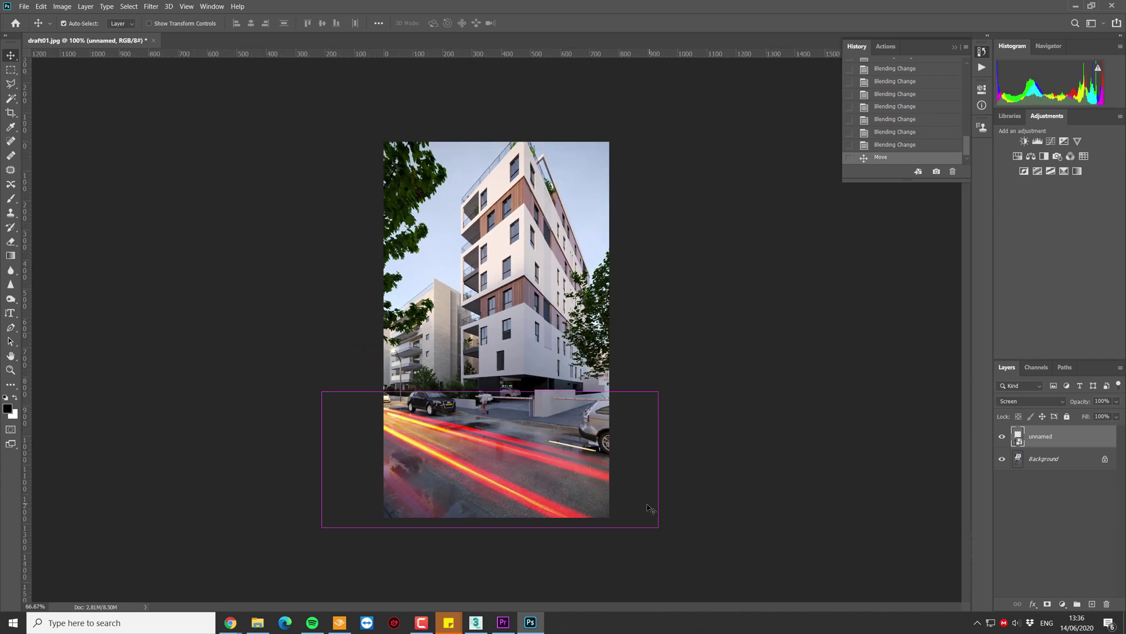
pyautogui.hotkey('ctrl', '-')
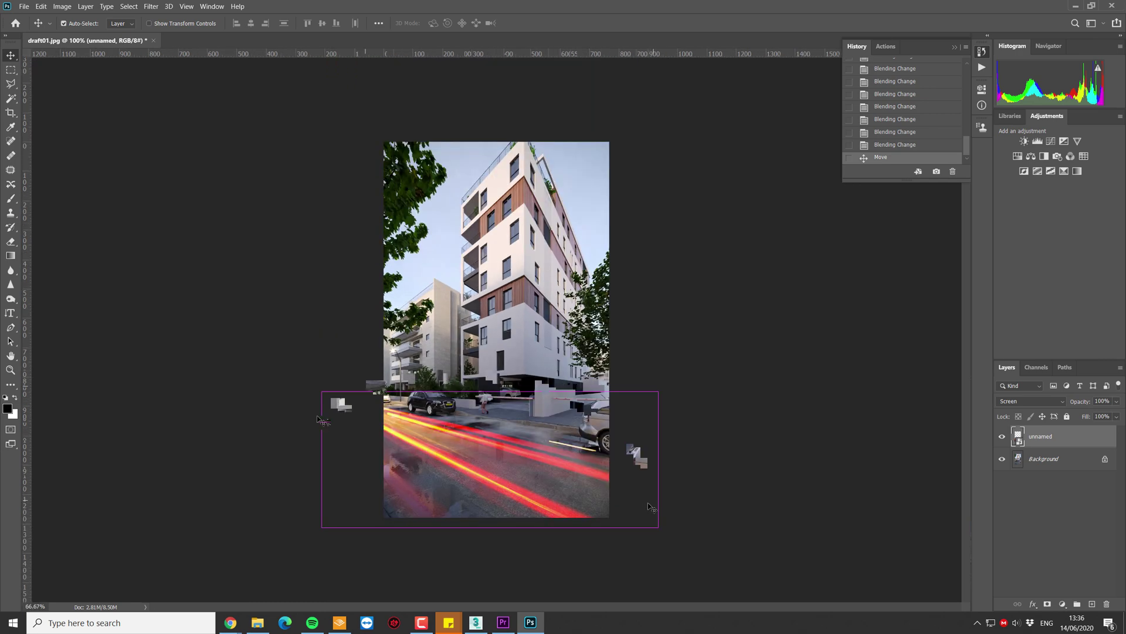
pyautogui.hotkey('ctrl', '+')
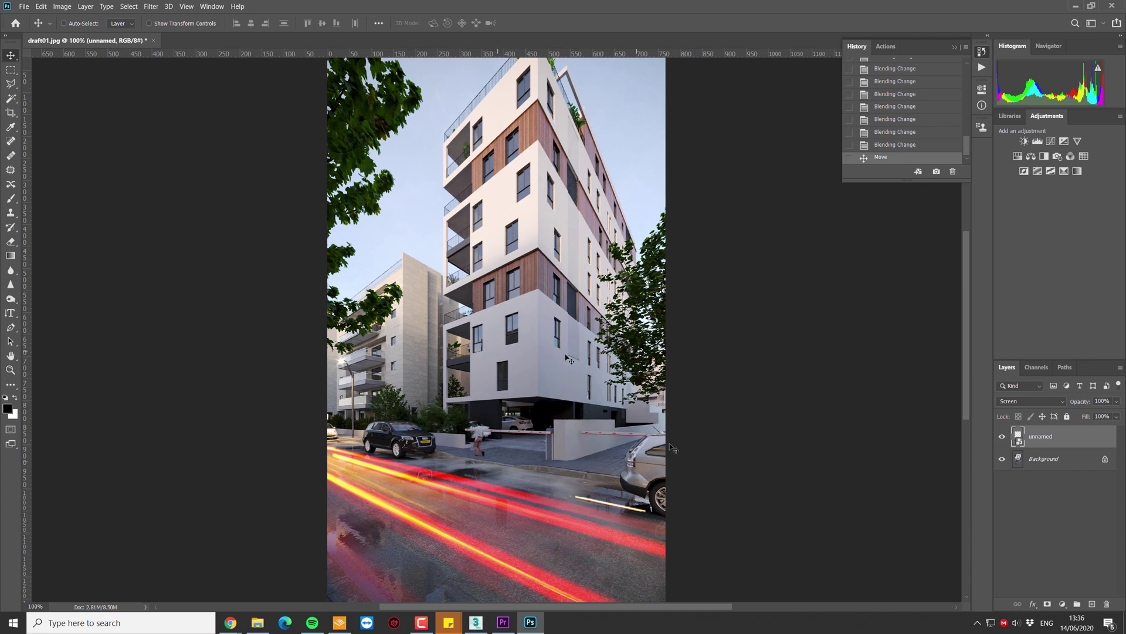
pyautogui.click(1117, 401)
pyautogui.moveTo(1119, 412)
pyautogui.mouseDown()
pyautogui.moveTo(1090, 414)
pyautogui.moveTo(1119, 414)
pyautogui.mouseUp()
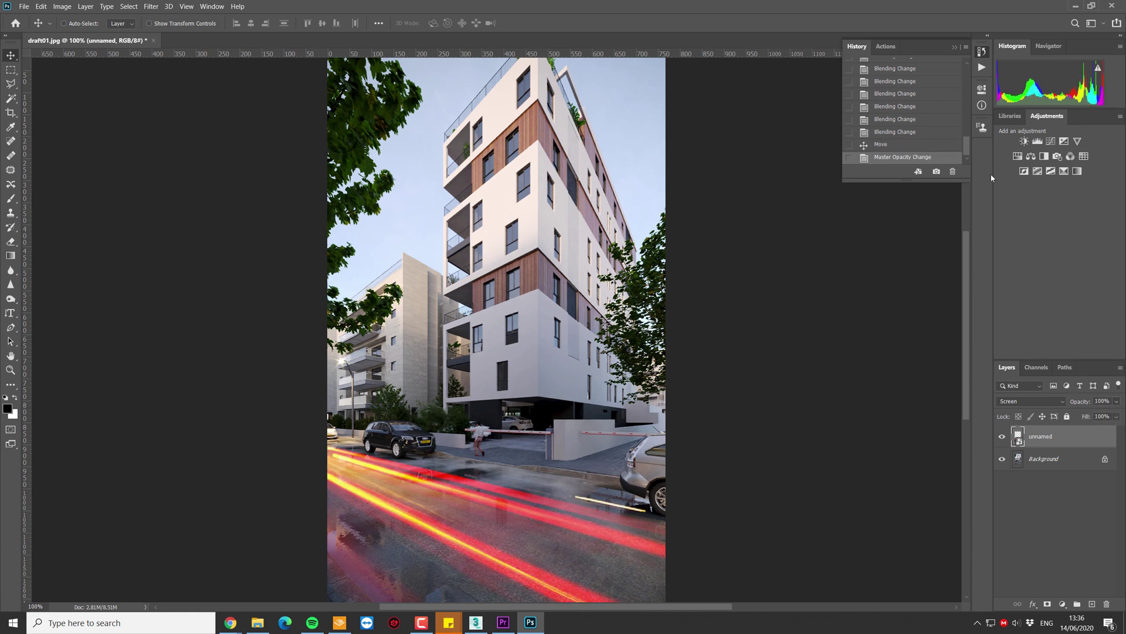
# - Add a Hue/Saturation adjustment layer above the light trails and set its saturation to -26
pyautogui.click(1018, 156)
pyautogui.click(1018, 156)
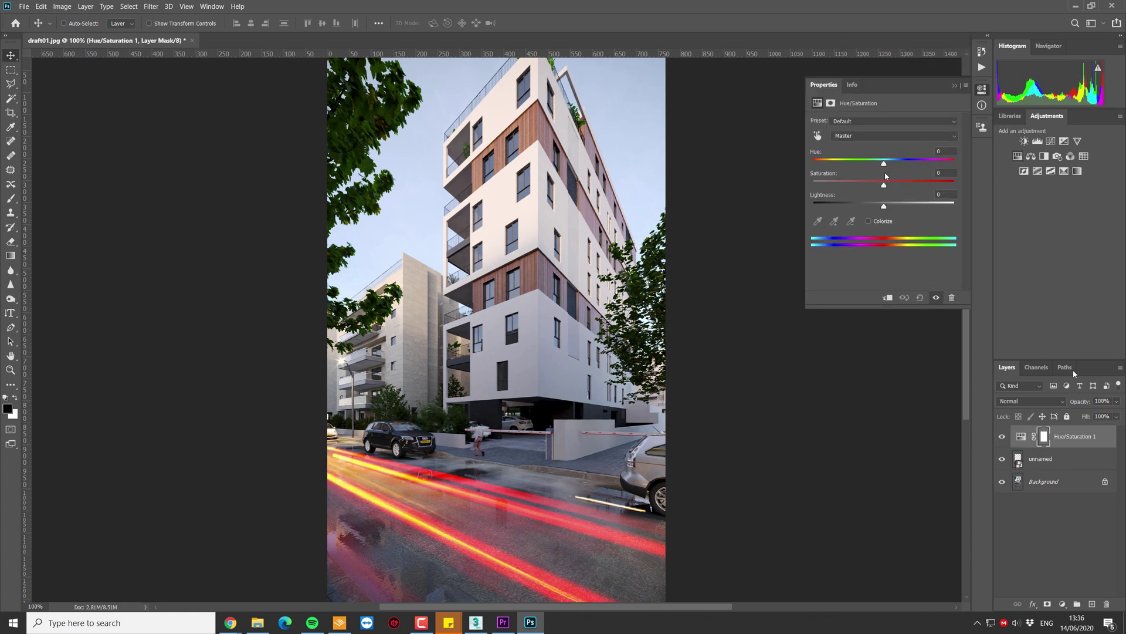
pyautogui.moveTo(871, 187); pyautogui.dragTo(858, 187)
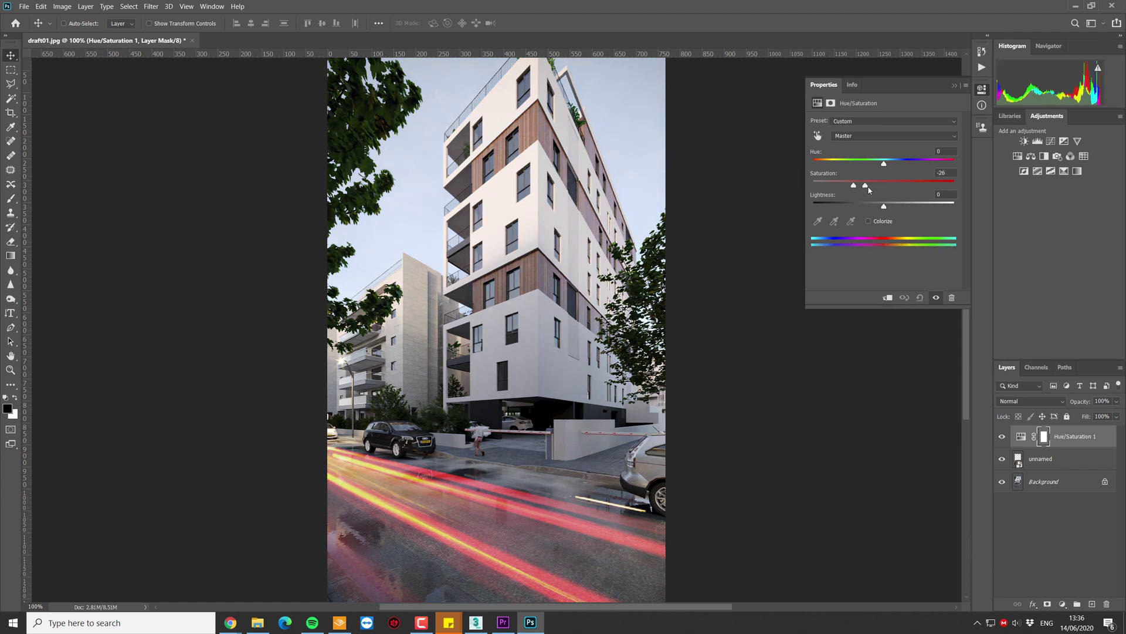
pyautogui.hotkey('ctrl', '-')
pyautogui.hotkey('ctrl', '+')
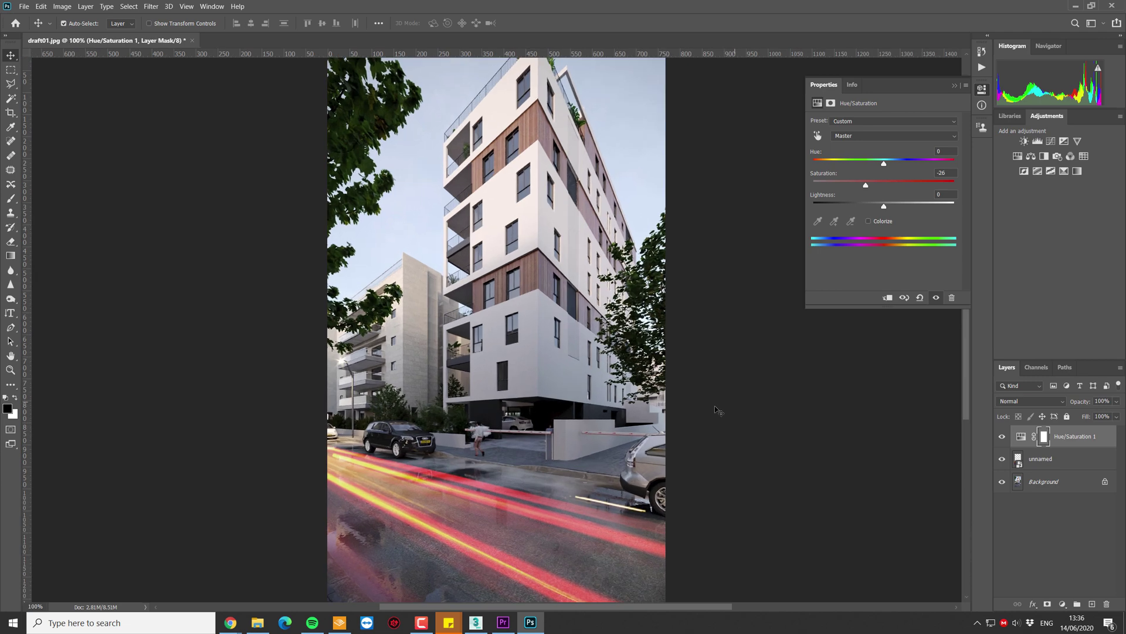
pyautogui.hotkey('ctrl', '-')
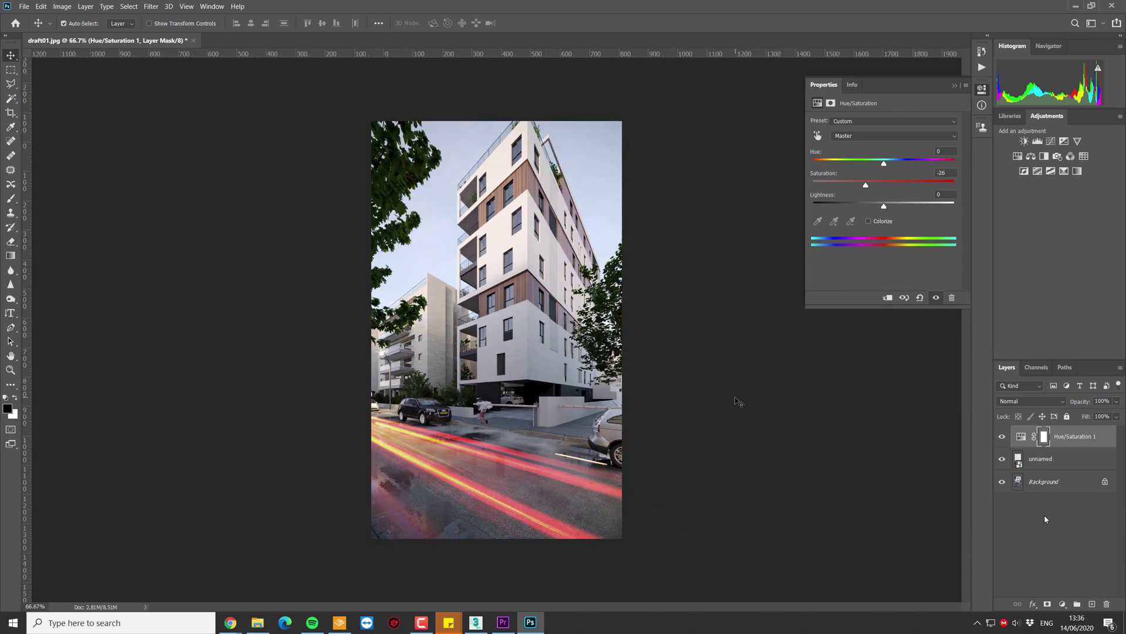
pyautogui.hotkey('ctrl', '+')
# - Add a layer mask to the light-trail layer and prepare a 150 px Soft Round brush with 0% hardness
pyautogui.click(1030, 458)
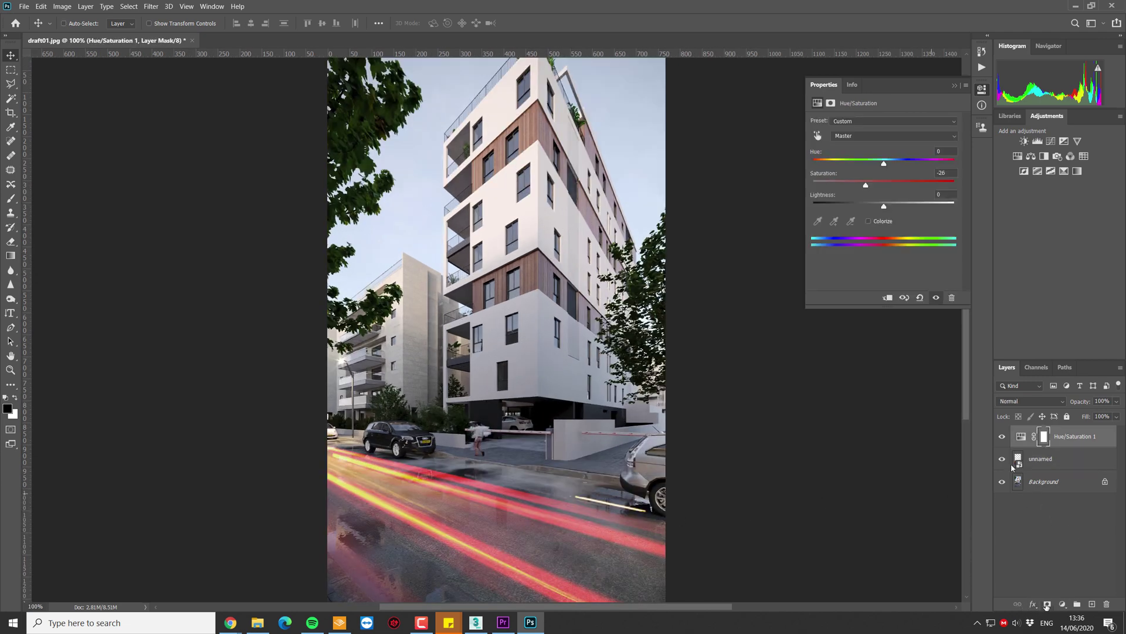
pyautogui.click(1048, 605)
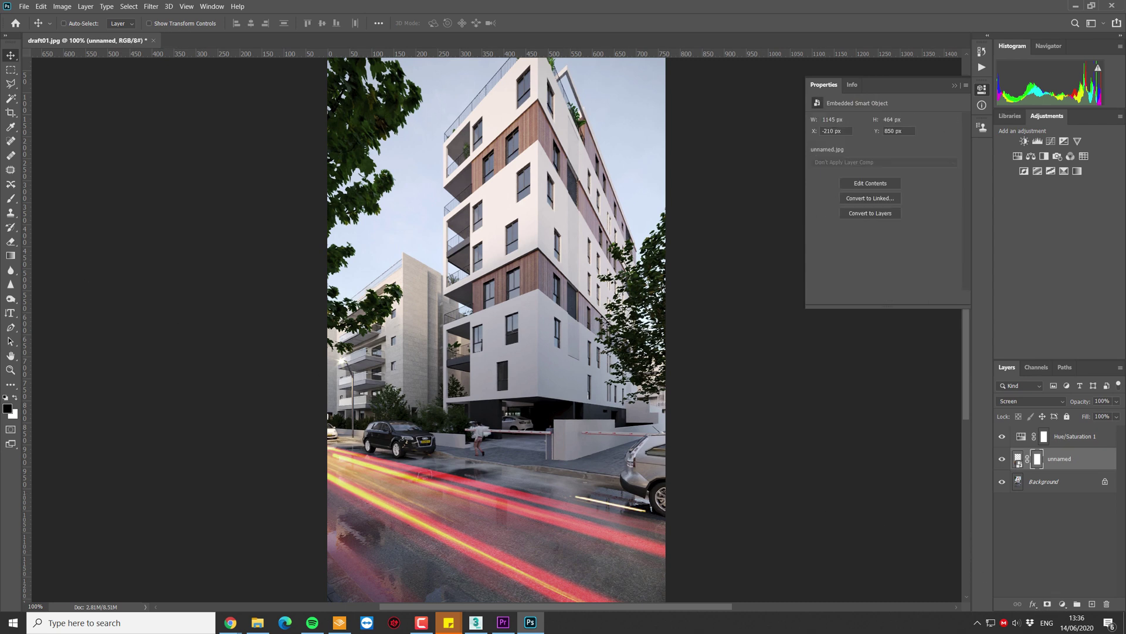
pyautogui.click(10, 200)
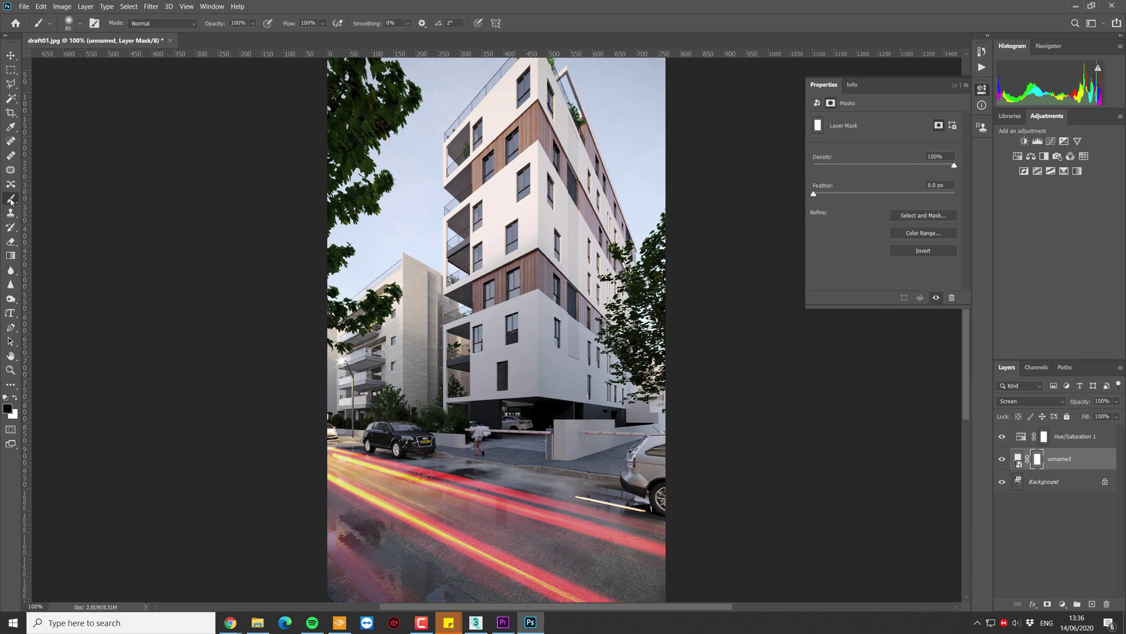
pyautogui.moveTo(642, 509); pyautogui.dragTo(598, 501)
pyautogui.hotkey('ctrl', 'z')
pyautogui.press(']')
pyautogui.rightClick(582, 463)
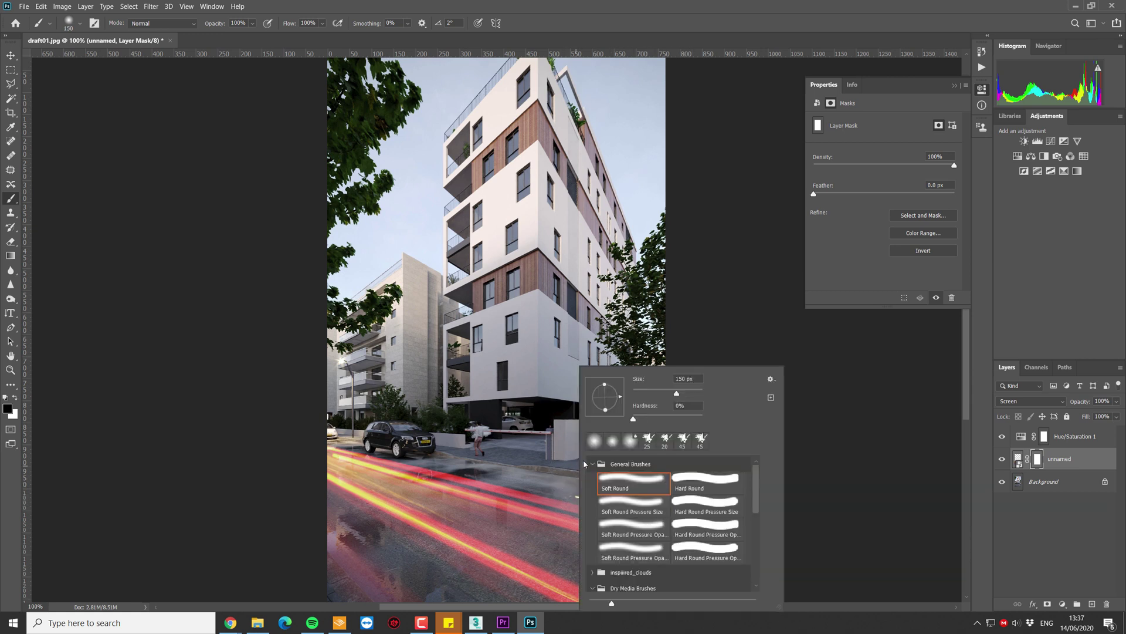
pyautogui.click(694, 314)
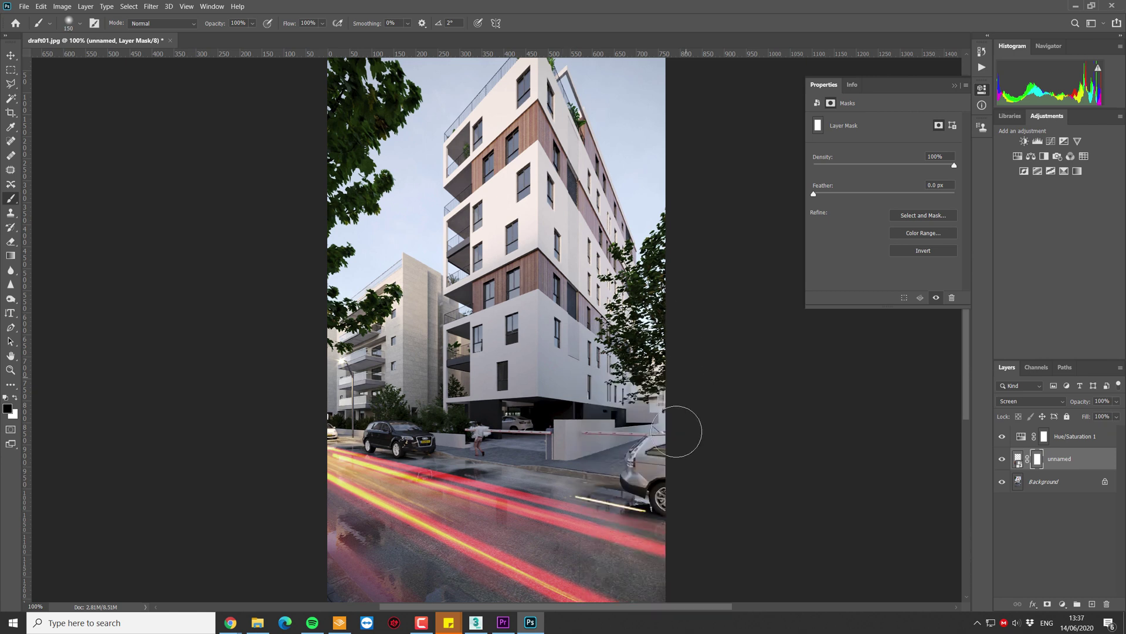
# - Paint black on the light-trail mask along the upper trail's edge below the parked black car and along the lower trail's underside
pyautogui.moveTo(501, 466)
pyautogui.mouseDown()
pyautogui.moveTo(563, 469)
pyautogui.moveTo(333, 439)
pyautogui.mouseUp()
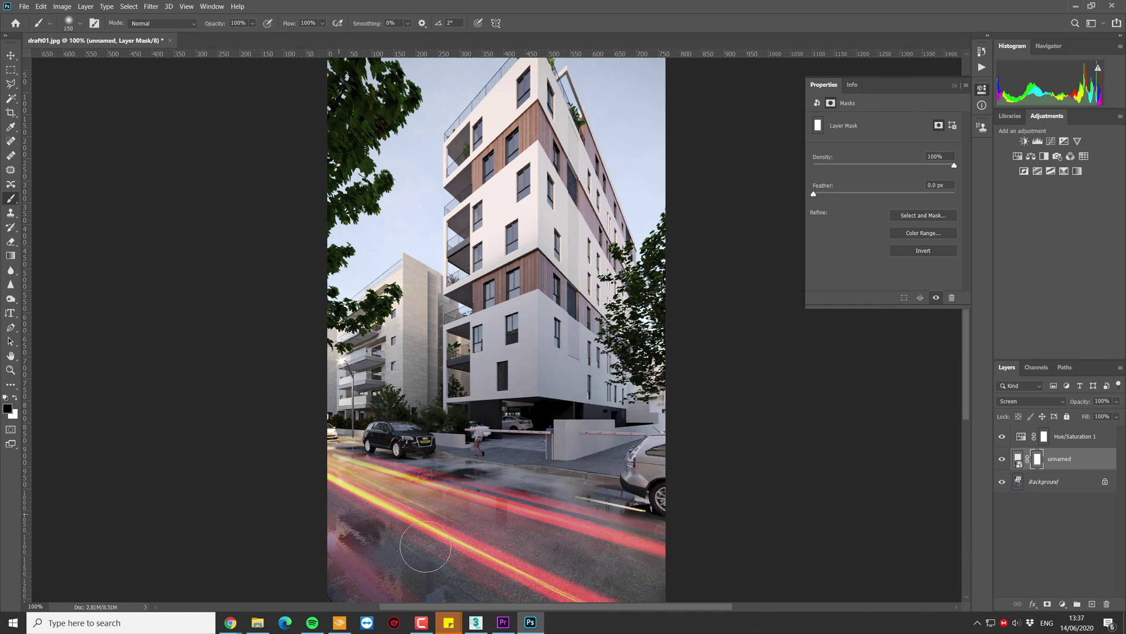
pyautogui.moveTo(427, 546)
pyautogui.mouseDown()
pyautogui.moveTo(317, 510)
pyautogui.moveTo(556, 609)
pyautogui.mouseUp()
pyautogui.click(556, 611)
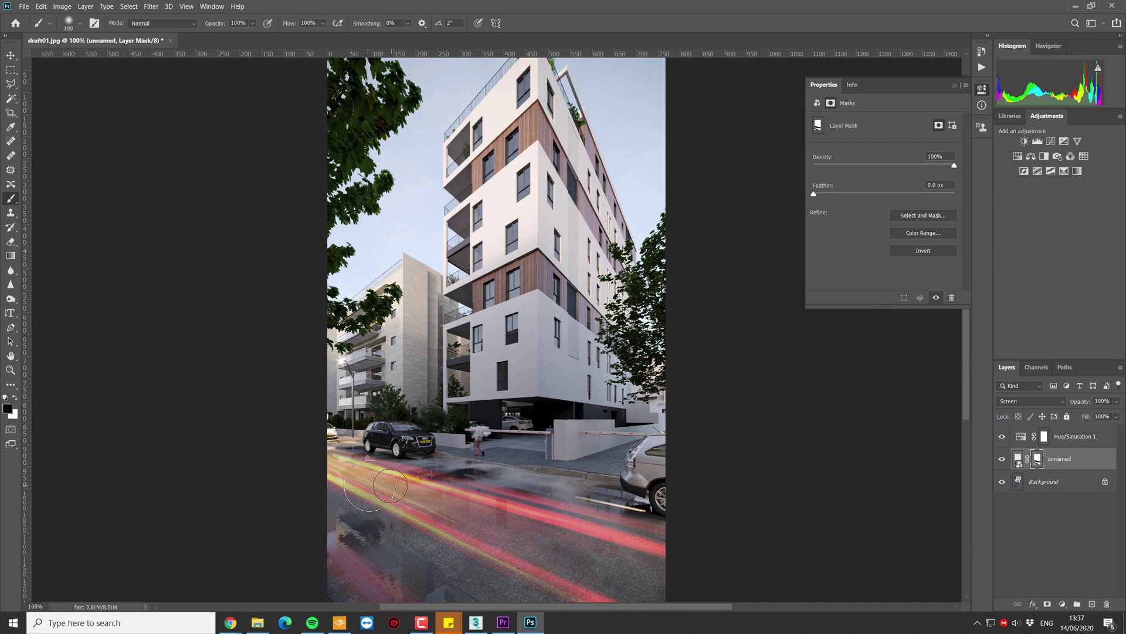
# - Reduce the brush size and fade the glow between the upper and lower trails on the layer mask, undoing the trial strokes
pyautogui.press('[')
pyautogui.press('[')
pyautogui.press('[')
pyautogui.moveTo(367, 478); pyautogui.dragTo(656, 537)
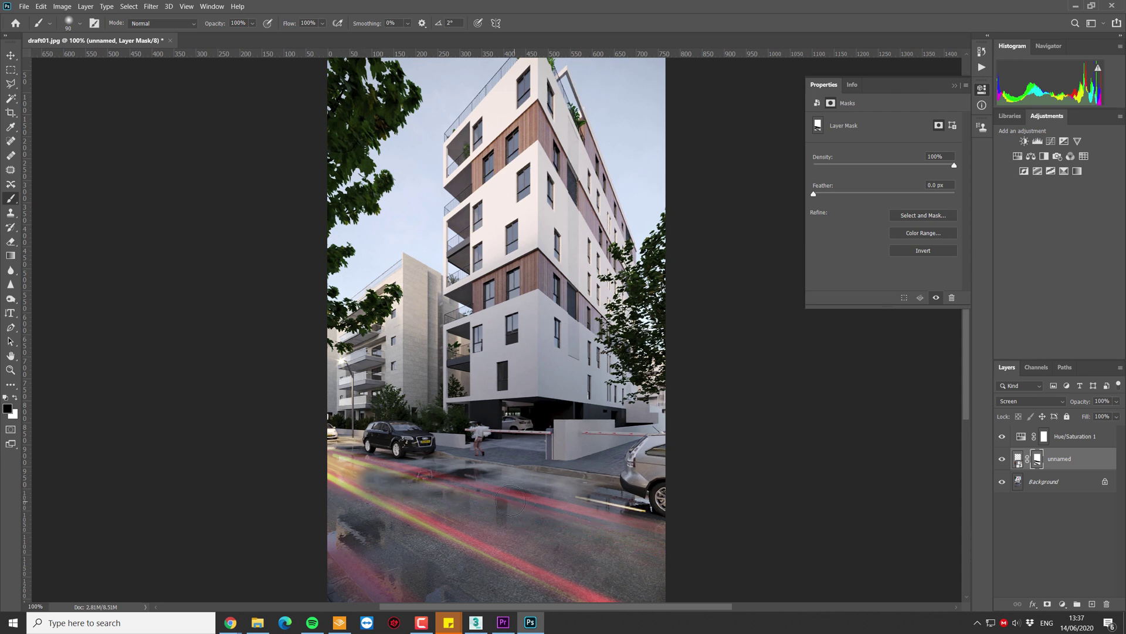
pyautogui.hotkey('ctrl', 'z')
pyautogui.click(379, 480)
pyautogui.hotkey('ctrl', 'z')
pyautogui.moveTo(358, 476); pyautogui.dragTo(730, 588)
pyautogui.moveTo(405, 500)
pyautogui.mouseDown()
pyautogui.moveTo(394, 480)
pyautogui.moveTo(340, 470)
pyautogui.moveTo(409, 493)
pyautogui.mouseUp()
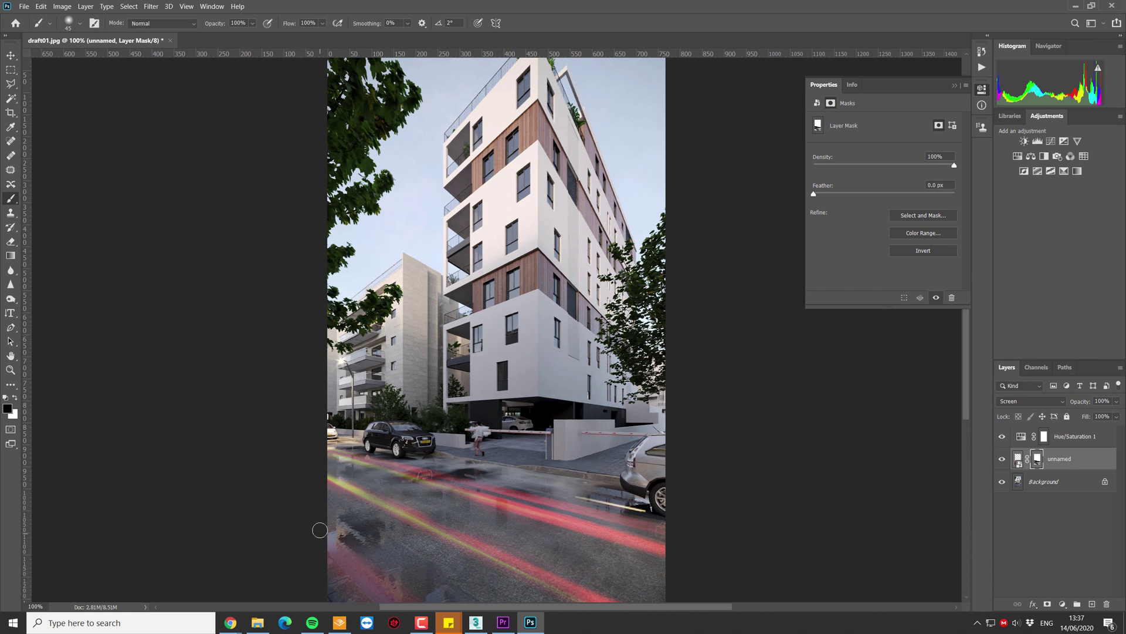
# - Paint black on the light-trail mask over the reddish glow in the street's lower-left corner
pyautogui.moveTo(276, 536)
pyautogui.mouseDown()
pyautogui.moveTo(296, 514)
pyautogui.moveTo(423, 598)
pyautogui.mouseUp()
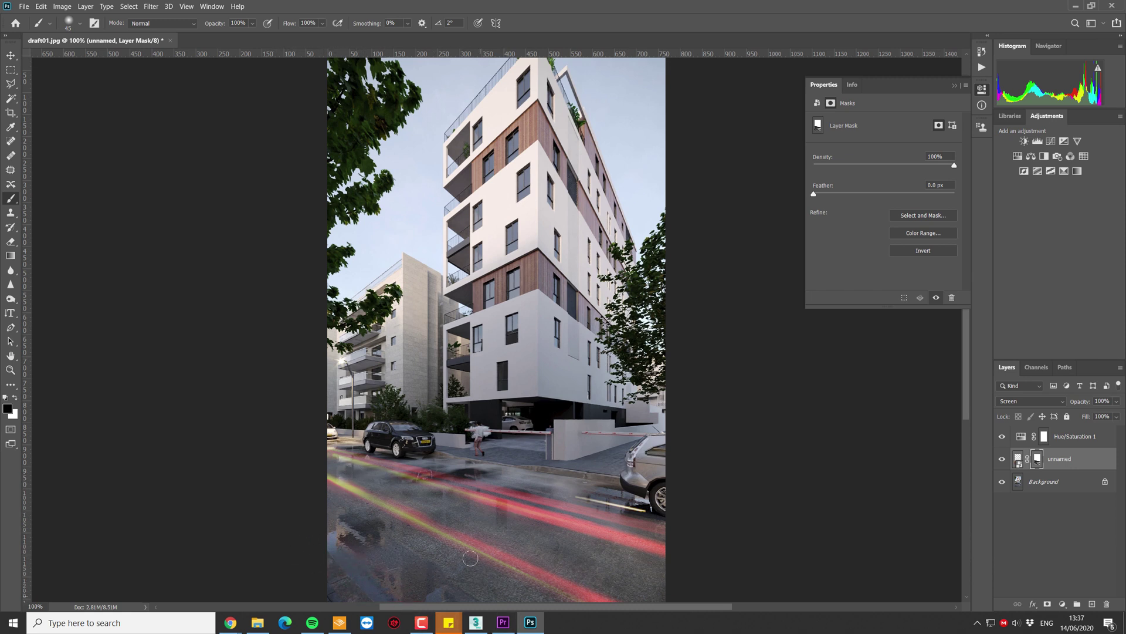
pyautogui.click(1075, 434)
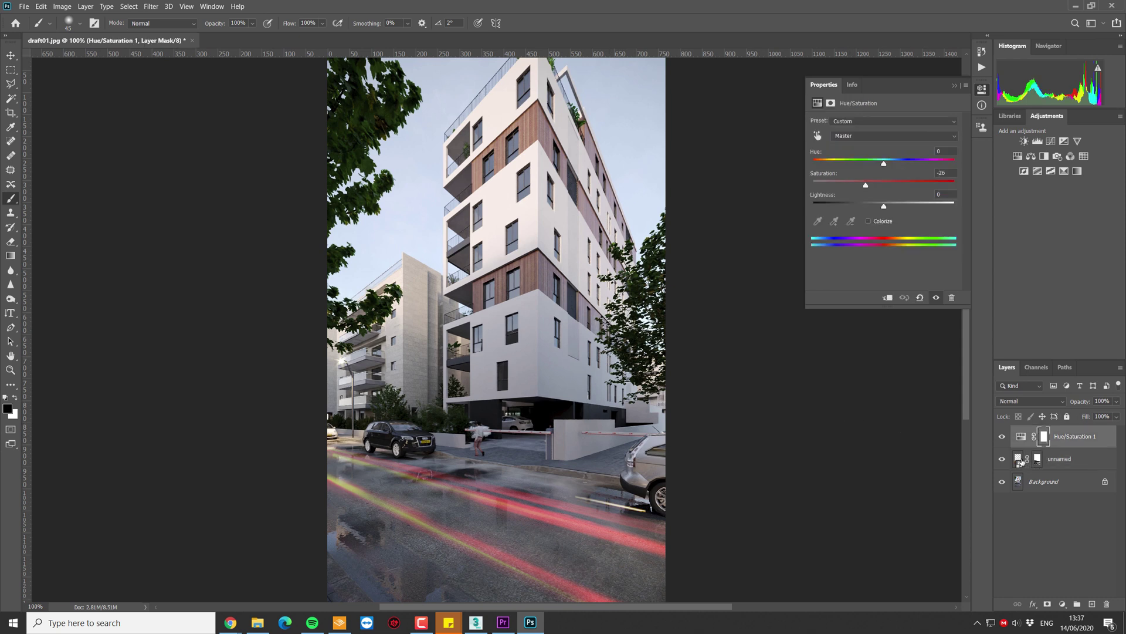
# - Hide the Hue/Saturation adjustment and shift the light-trail layer up and left to X -231 px, Y 829 px
pyautogui.click(1019, 458)
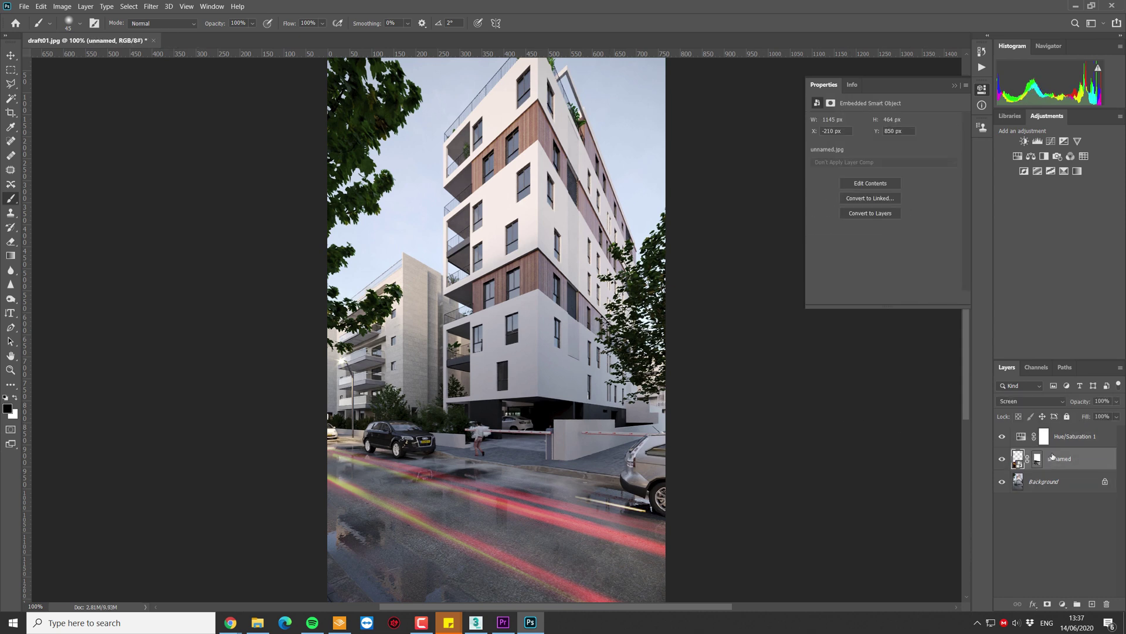
pyautogui.click(1002, 437)
pyautogui.click(1003, 436)
pyautogui.press('v')
pyautogui.moveTo(518, 508)
pyautogui.mouseDown()
pyautogui.moveTo(498, 504)
pyautogui.moveTo(494, 485)
pyautogui.mouseUp()
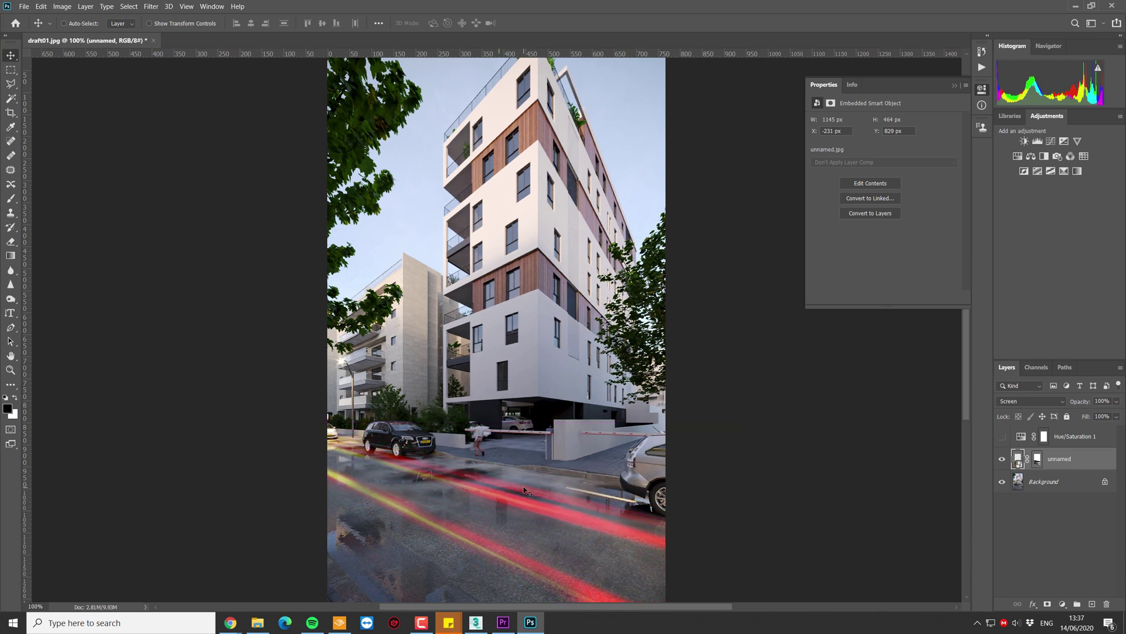
pyautogui.hotkey('ctrl', '-')
pyautogui.hotkey('ctrl', '-')
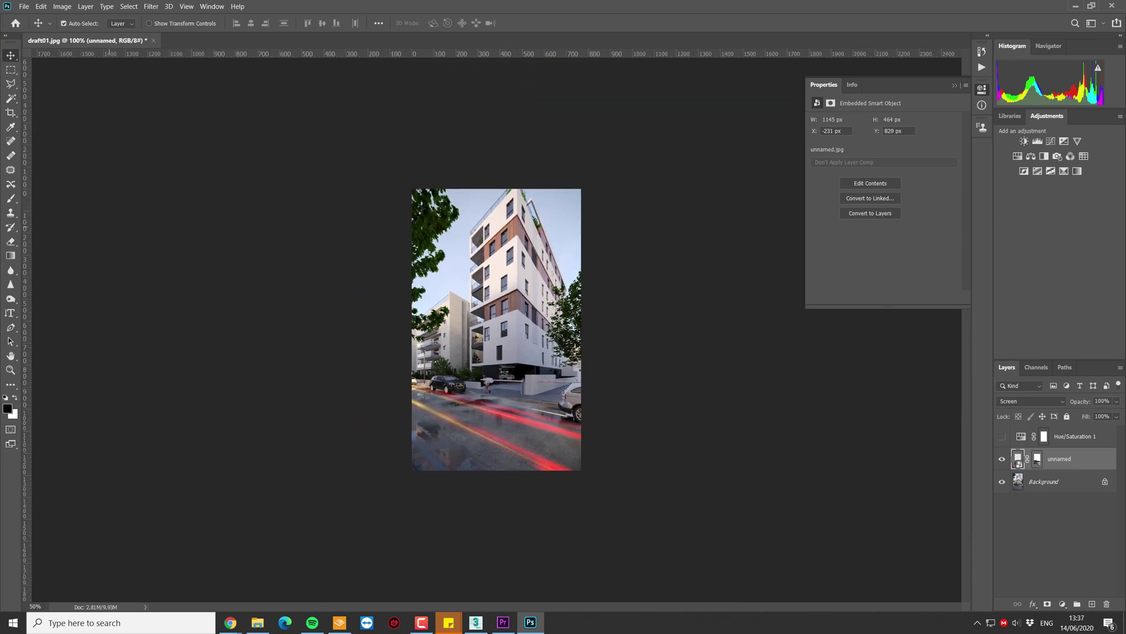
# - Switch back to the Brush tool and make the light-trail layer's mask active
pyautogui.press('b')
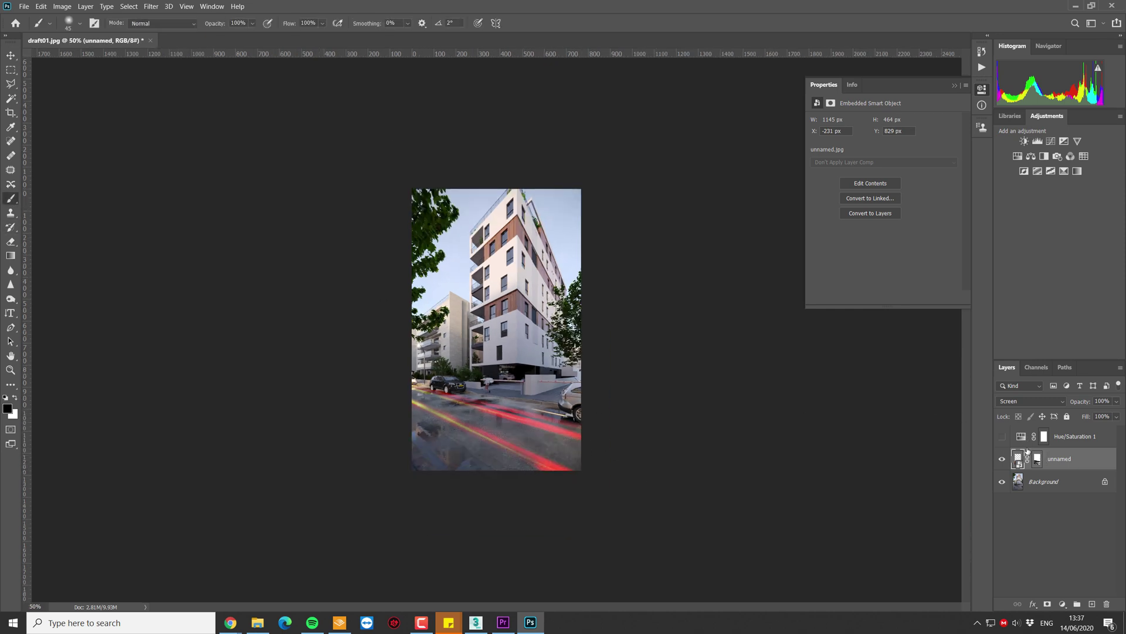
pyautogui.hotkey('ctrl', '\\')
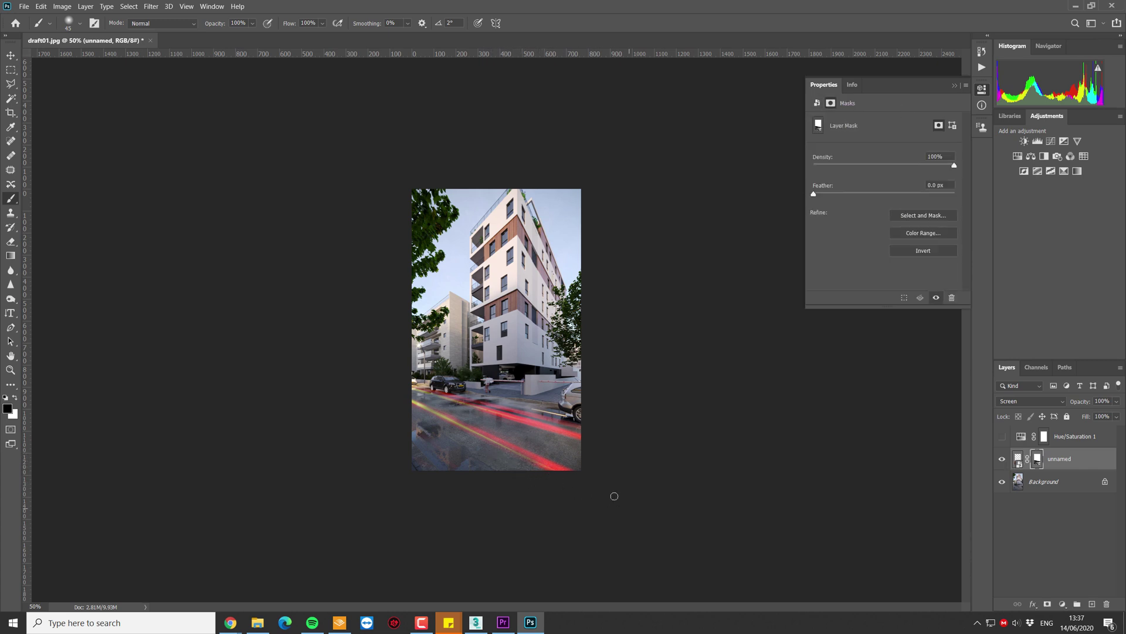
pyautogui.hotkey('ctrl', '+')
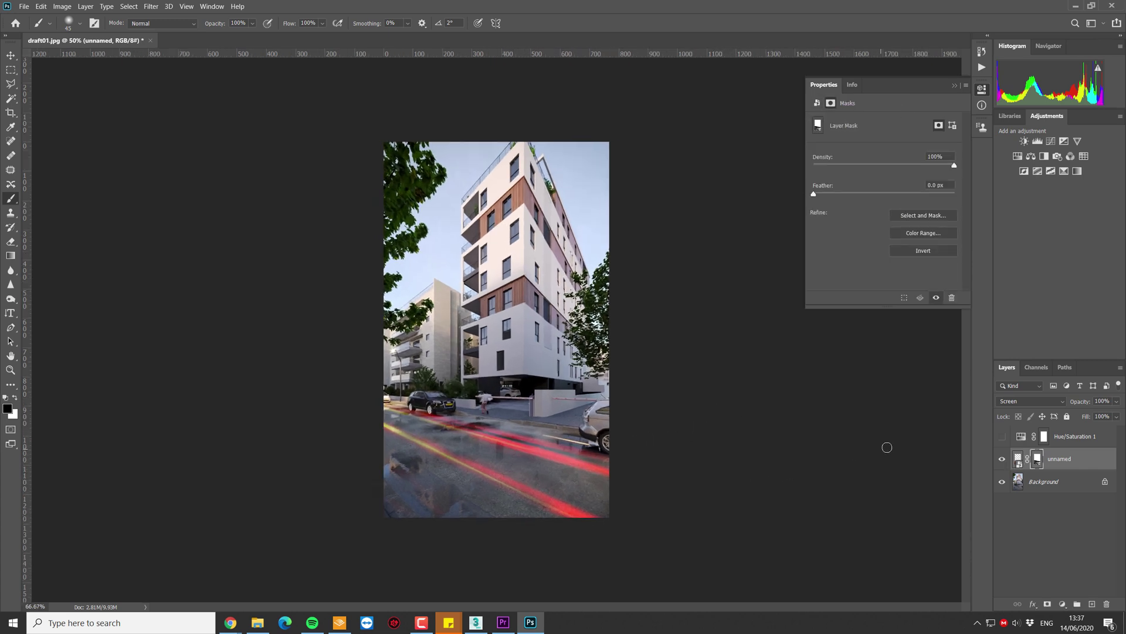
pyautogui.hotkey('ctrl', '+')
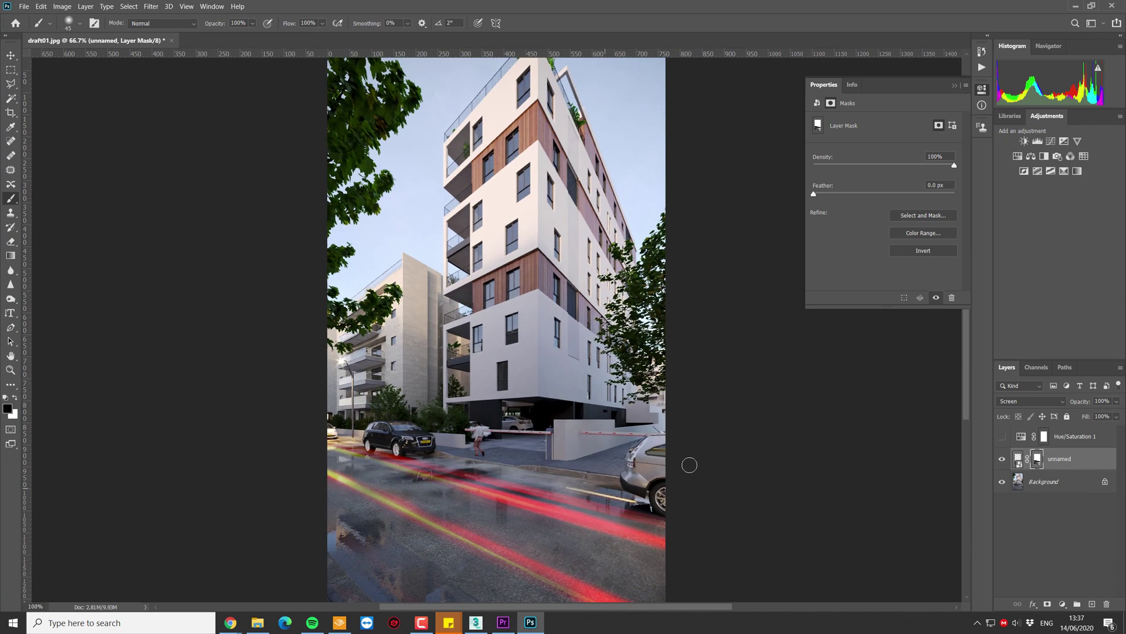
# - Reset the Hue/Saturation adjustment's saturation to 0 and show the adjustment layer again
pyautogui.click(1023, 438)
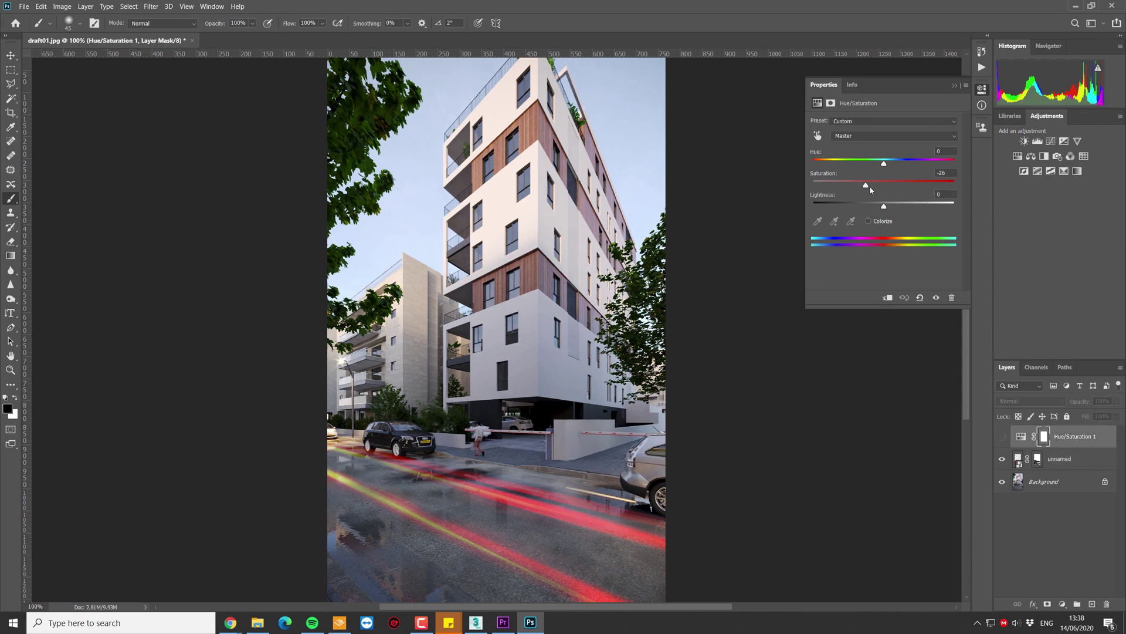
pyautogui.hotkey('ctrl', 'z')
pyautogui.click(1002, 437)
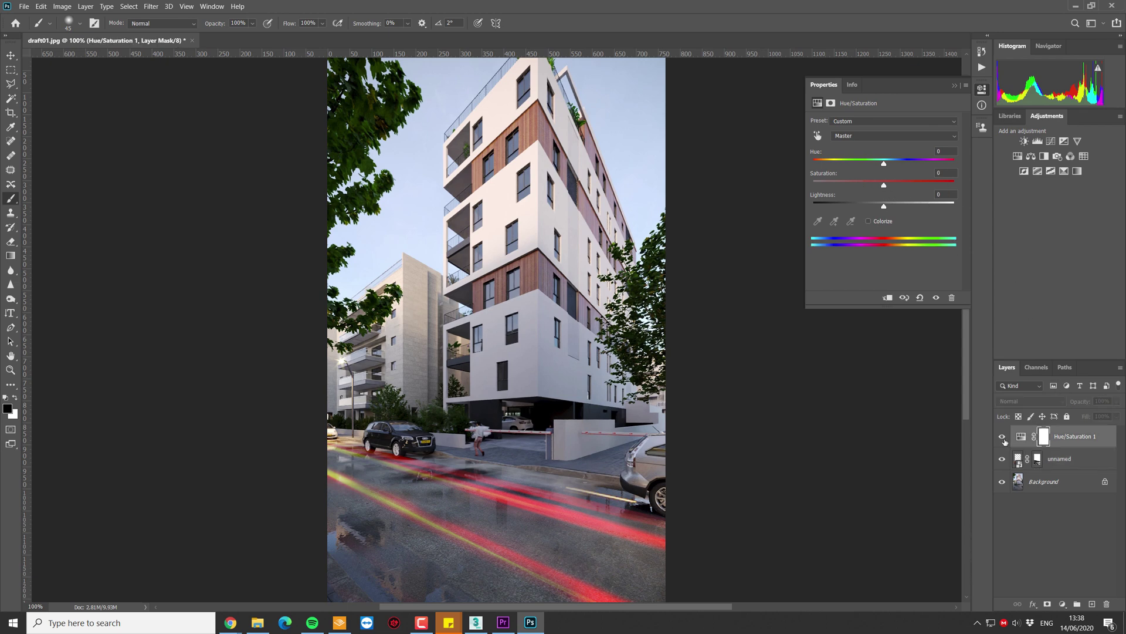
# - Clip the Hue/Saturation adjustment to the light-trail layer and colorize the trails with hue 38, saturation 75 and lightness -47
pyautogui.click(881, 222)
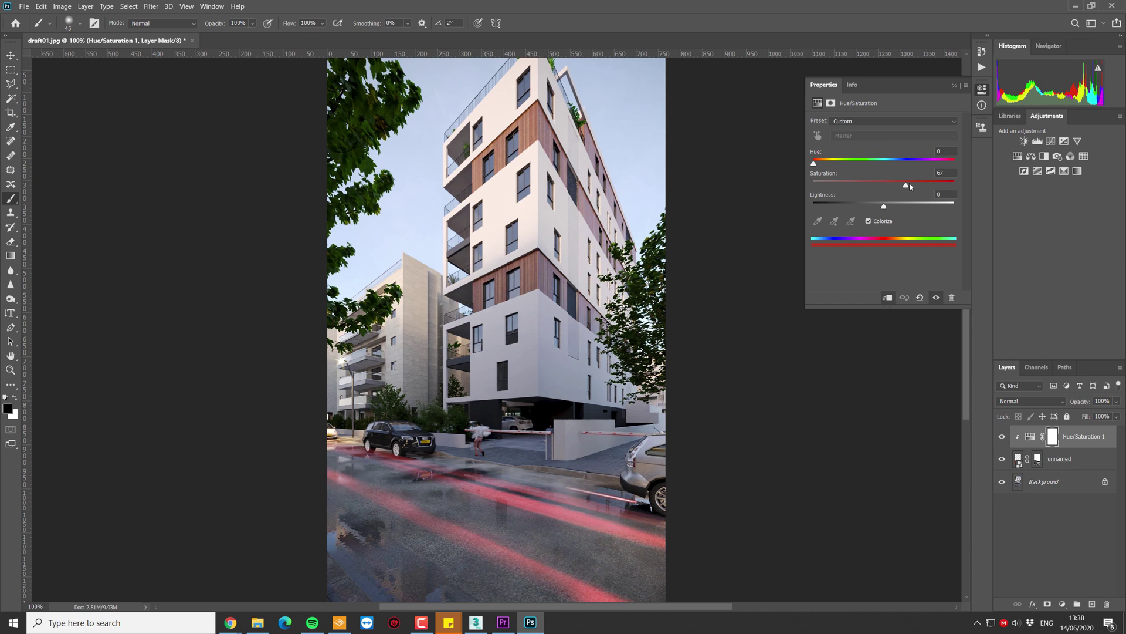
pyautogui.moveTo(908, 186); pyautogui.dragTo(901, 186)
pyautogui.moveTo(814, 164); pyautogui.dragTo(816, 166)
pyautogui.moveTo(901, 187); pyautogui.dragTo(927, 186)
pyautogui.moveTo(816, 164)
pyautogui.mouseDown()
pyautogui.moveTo(839, 165)
pyautogui.moveTo(830, 164)
pyautogui.mouseUp()
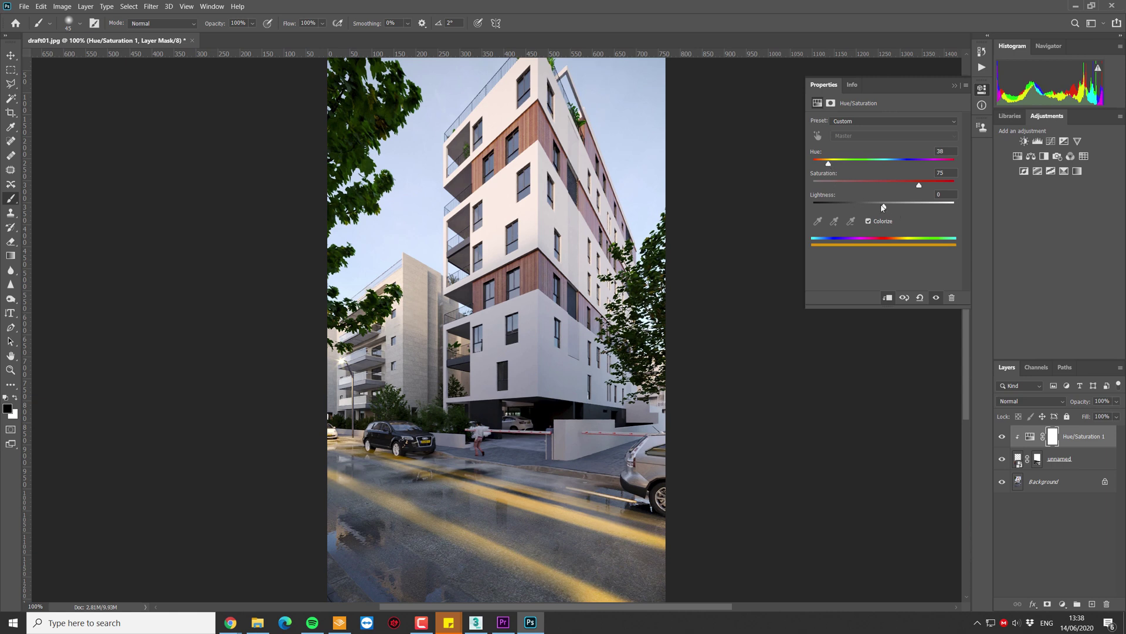
pyautogui.moveTo(883, 207)
pyautogui.mouseDown()
pyautogui.moveTo(910, 204)
pyautogui.moveTo(840, 205)
pyautogui.moveTo(852, 206)
pyautogui.mouseUp()
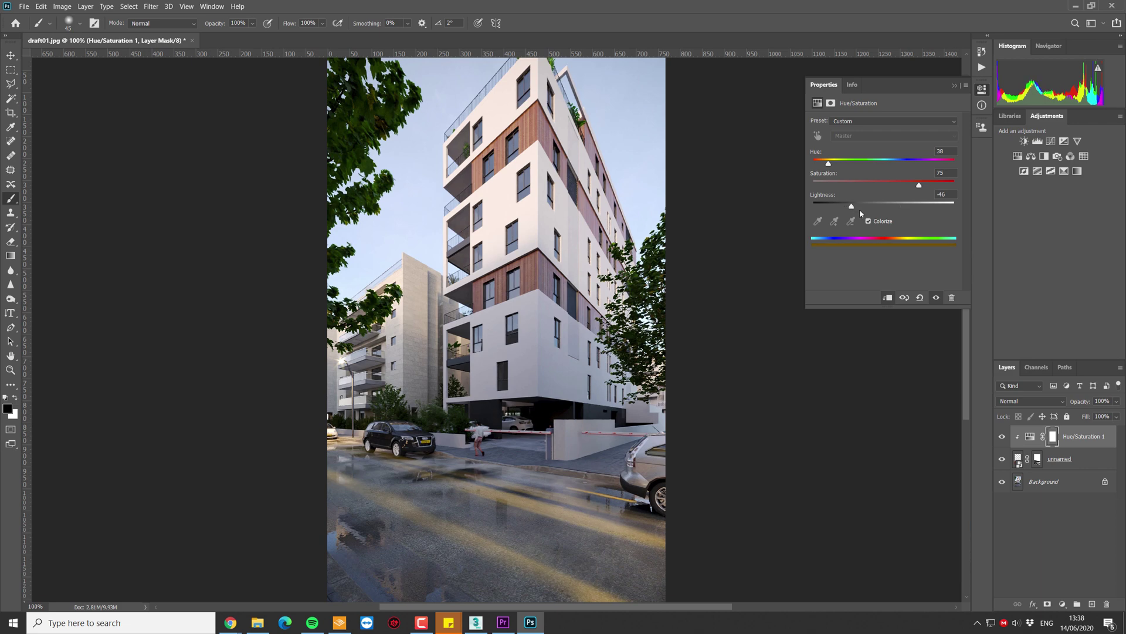
# - Turn off Colorize on the Hue/Saturation adjustment to bring back the trails' original red and yellow colours
pyautogui.hotkey('ctrl', '-')
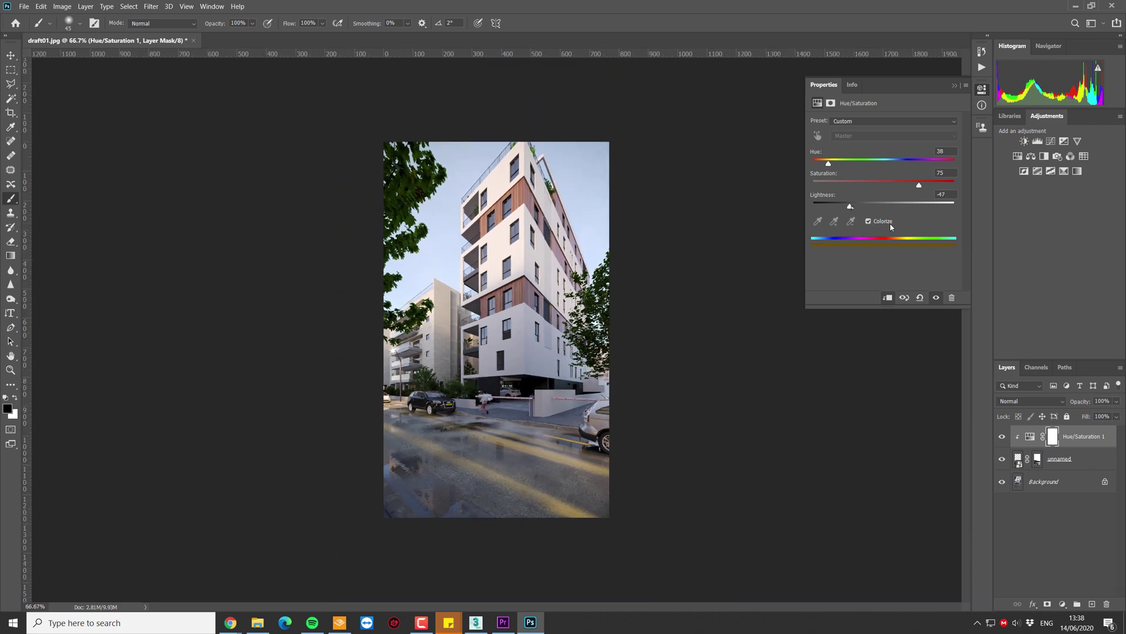
pyautogui.click(869, 221)
pyautogui.hotkey('ctrl', '+')
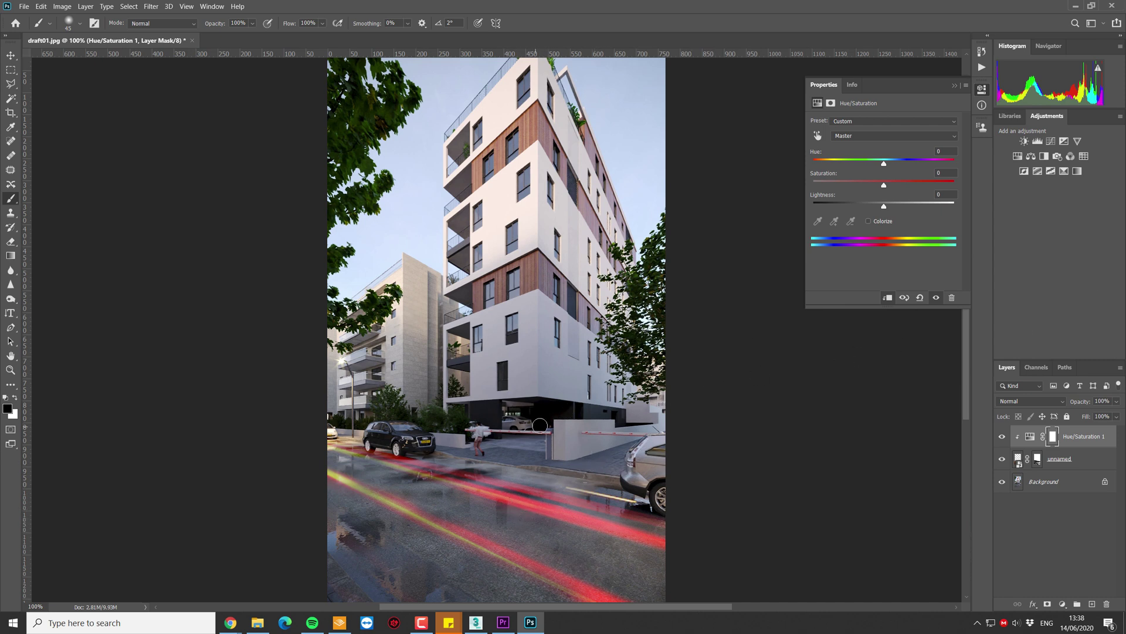
pyautogui.hotkey('ctrl', '-')
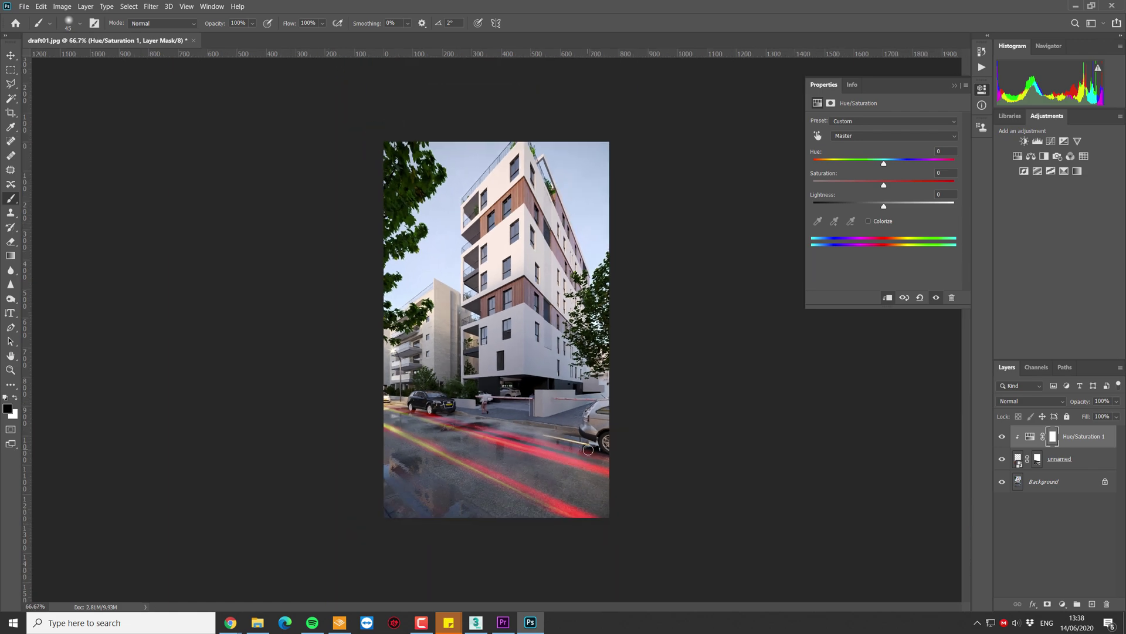
pyautogui.hotkey('ctrl', '+')
pyautogui.hotkey('ctrl', '-')
pyautogui.hotkey('ctrl', '+')
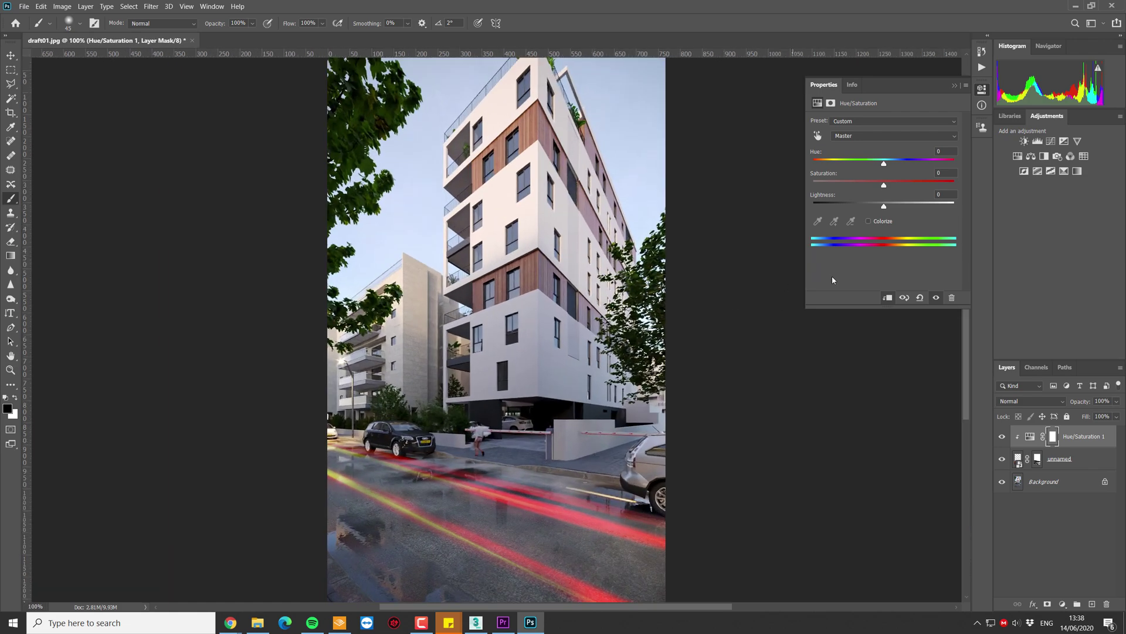